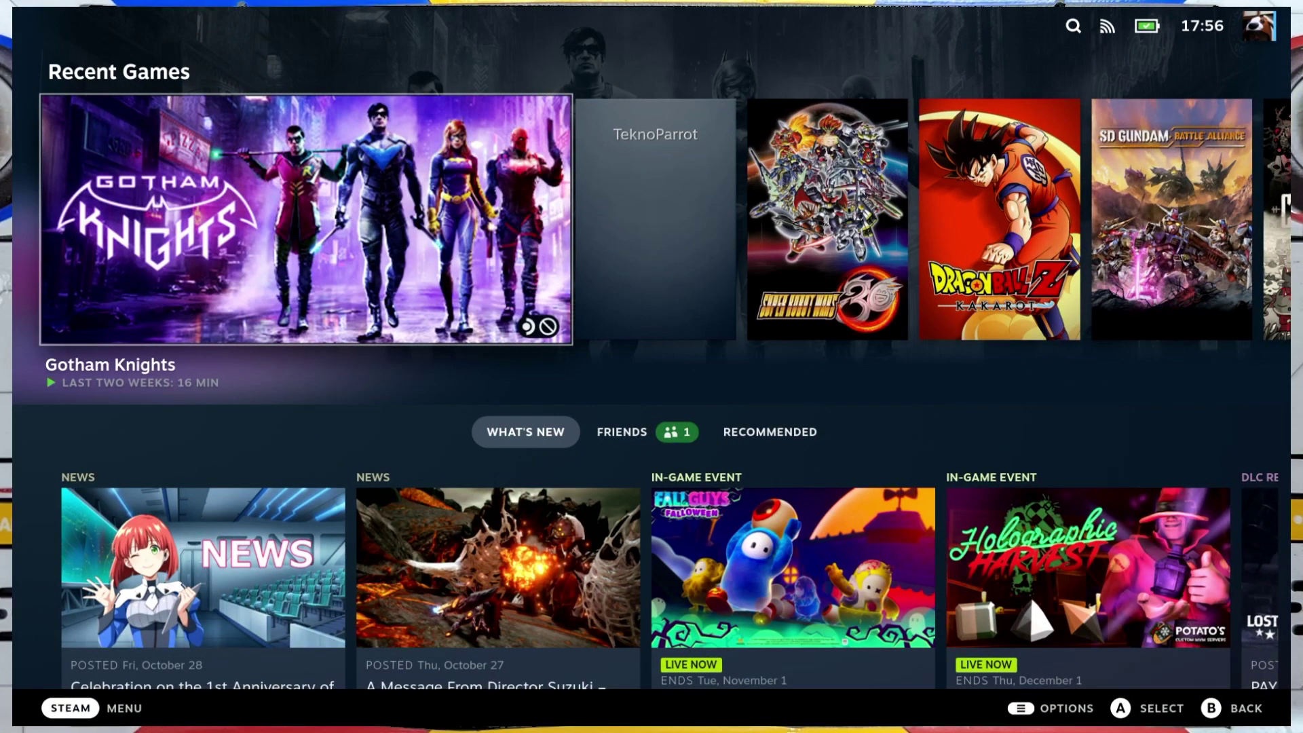
# - Switch the Steam Deck from Gaming Mode to Desktop Mode through the Steam menu's Power options
pyautogui.press('super')
pyautogui.press('Down')
pyautogui.press('Down')
pyautogui.press('Down')
pyautogui.press('Down')
pyautogui.press('Down')
pyautogui.press('Down')
pyautogui.press('Down')
pyautogui.press('Return')
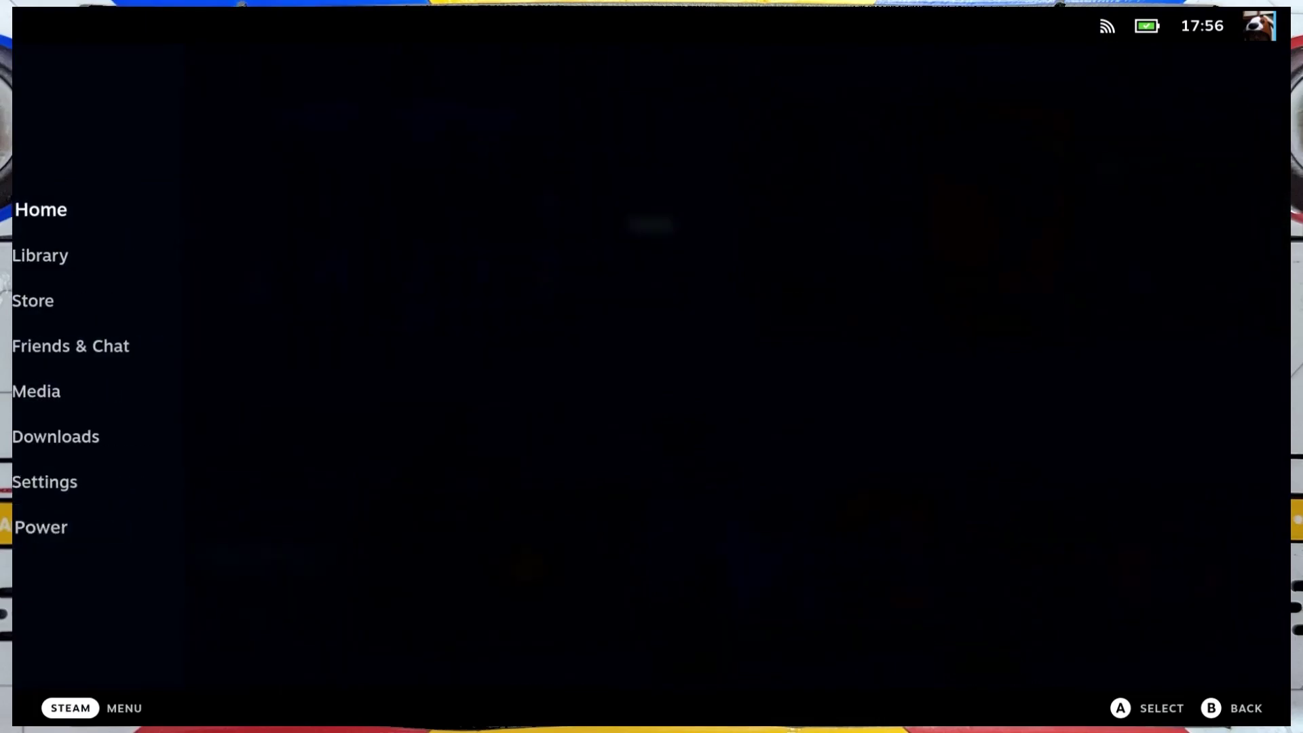
pyautogui.press('Down')
pyautogui.press('Down')
pyautogui.press('Down')
pyautogui.press('Down')
pyautogui.press('Return')
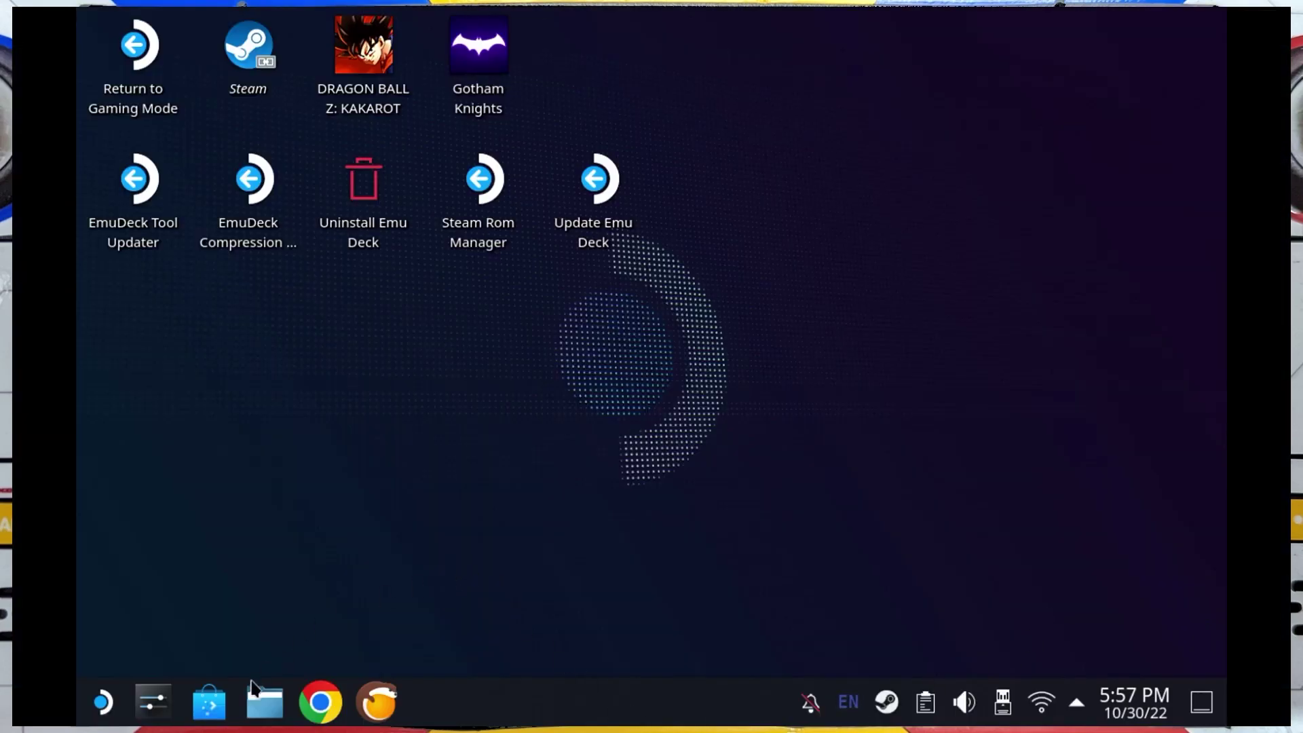
# - Install Microsoft Edge from Discover's Applications > Internet > Web Browsers list, then close Discover
pyautogui.click(225, 705)
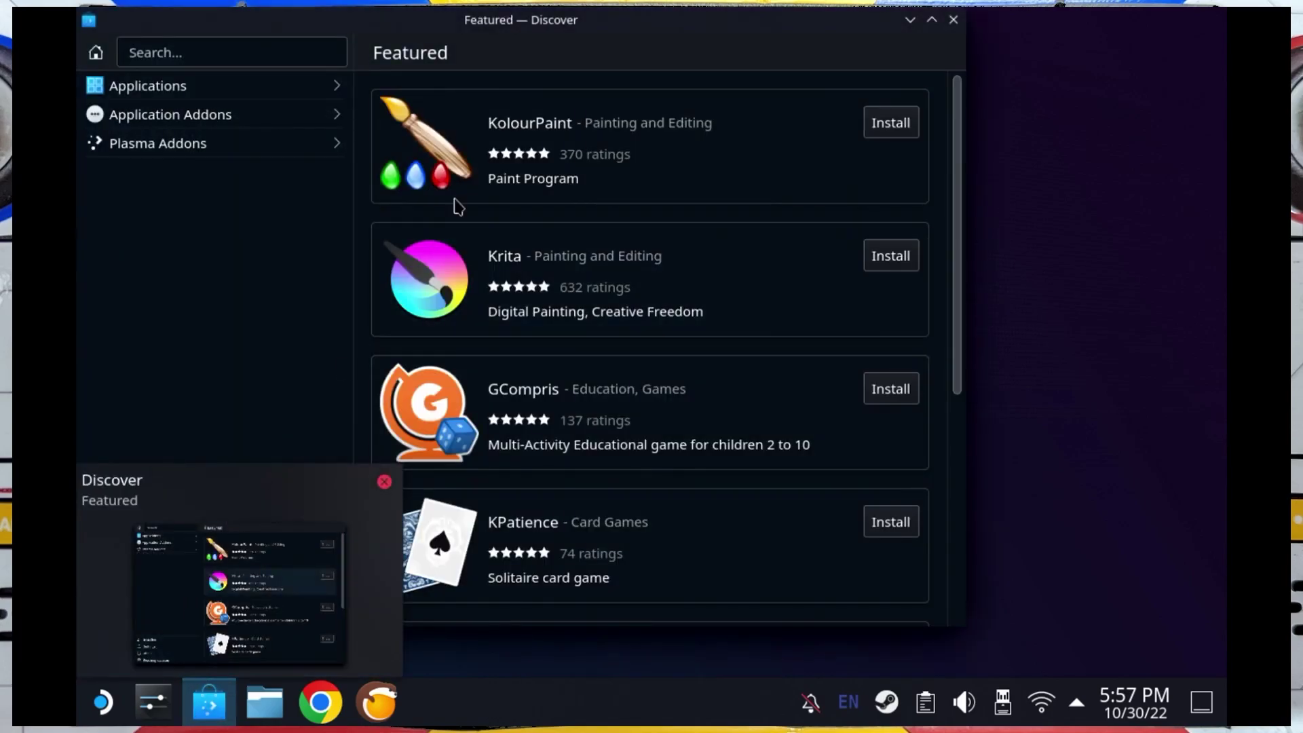
pyautogui.click(300, 95)
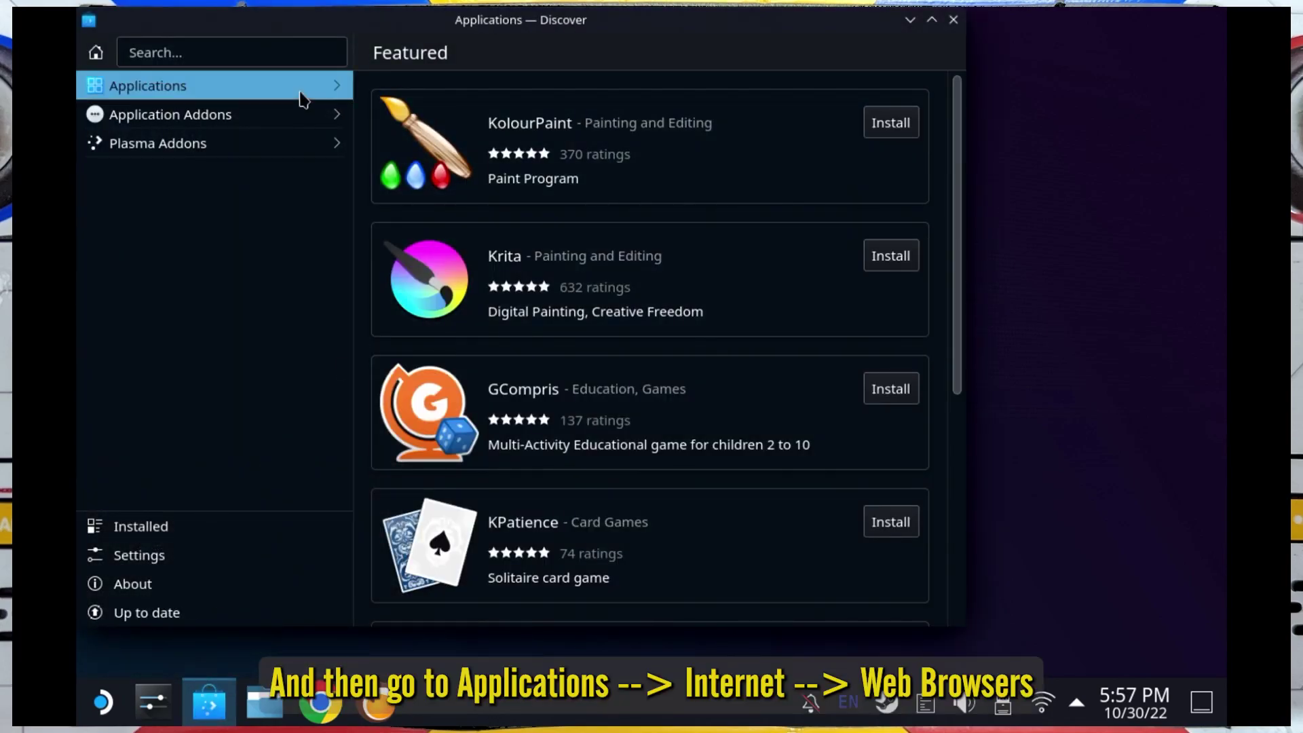
pyautogui.click(235, 289)
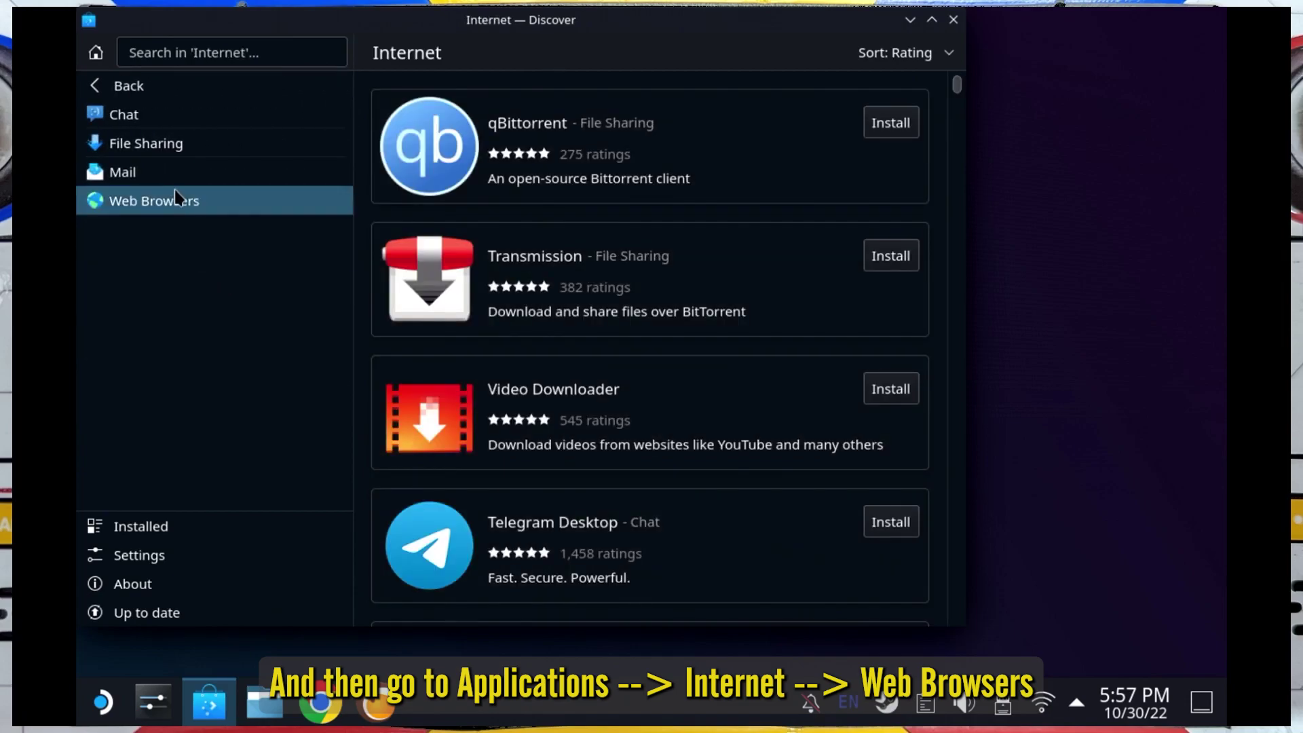
pyautogui.click(178, 199)
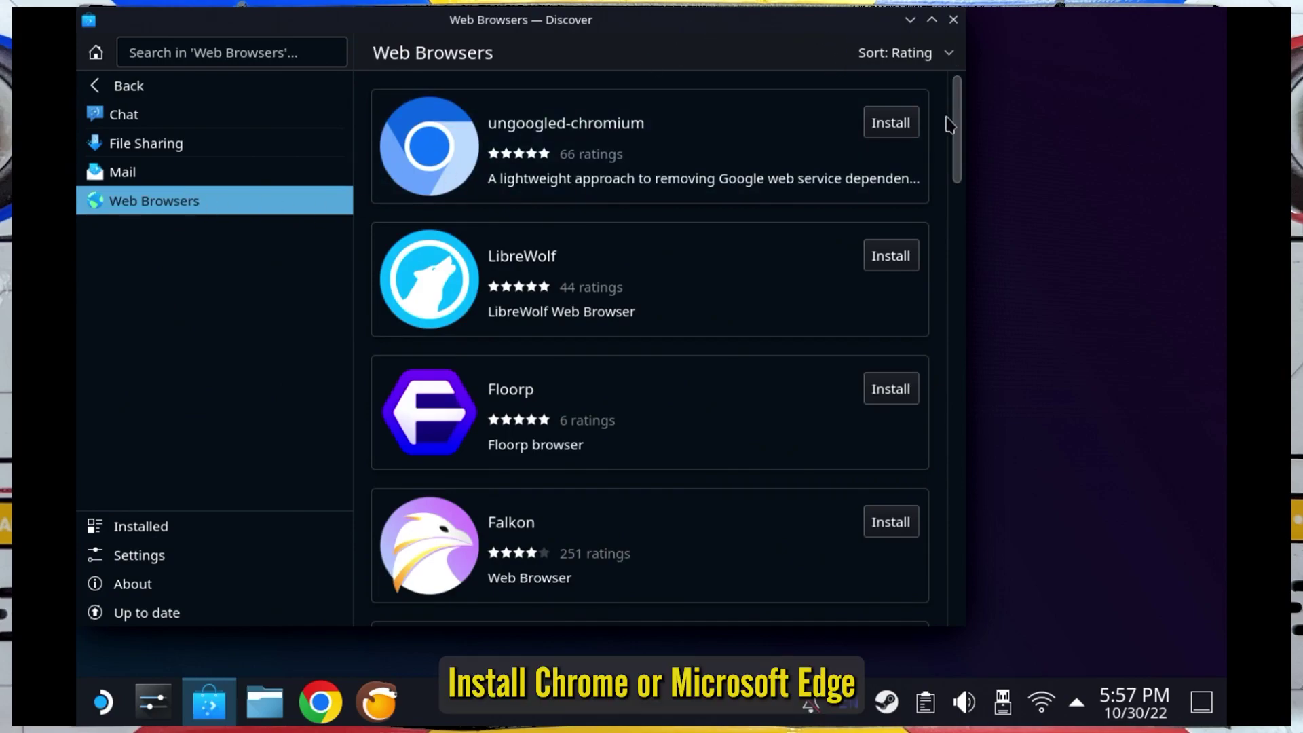
pyautogui.moveTo(958, 112); pyautogui.dragTo(962, 271)
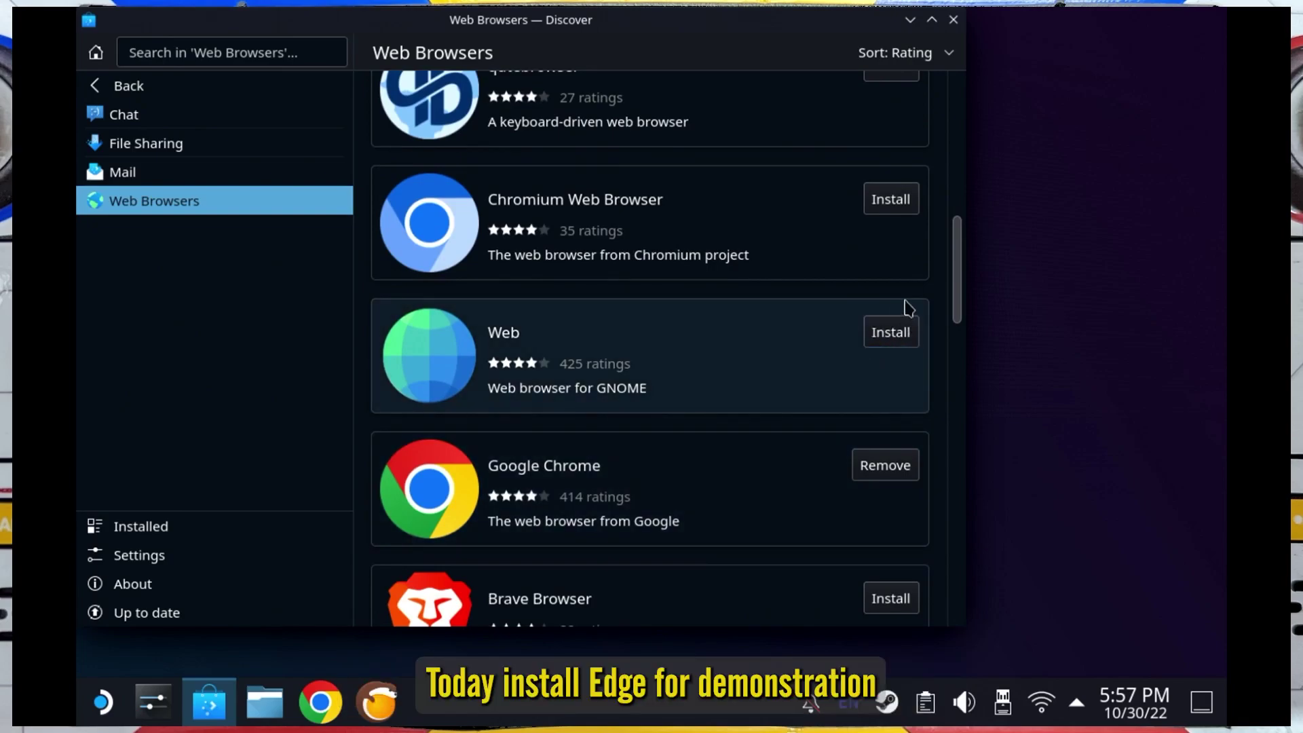
pyautogui.moveTo(962, 285); pyautogui.dragTo(954, 244)
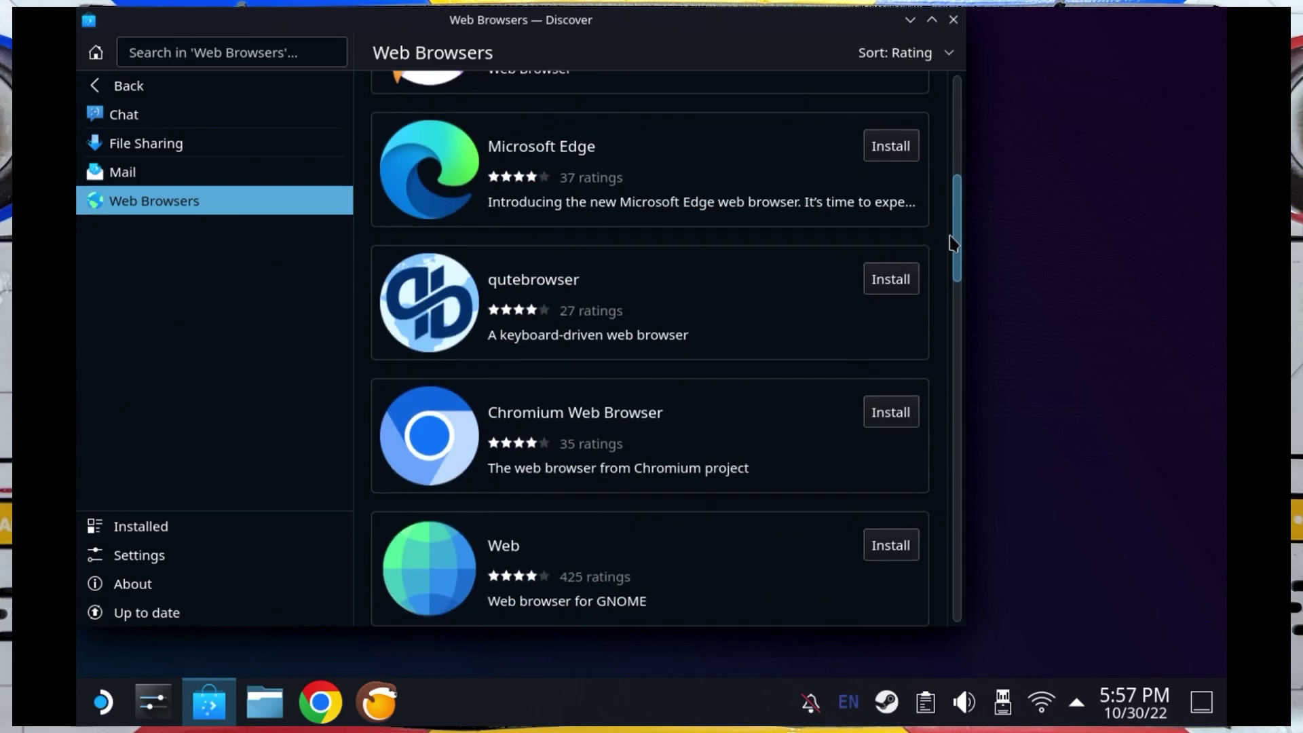
pyautogui.click(906, 160)
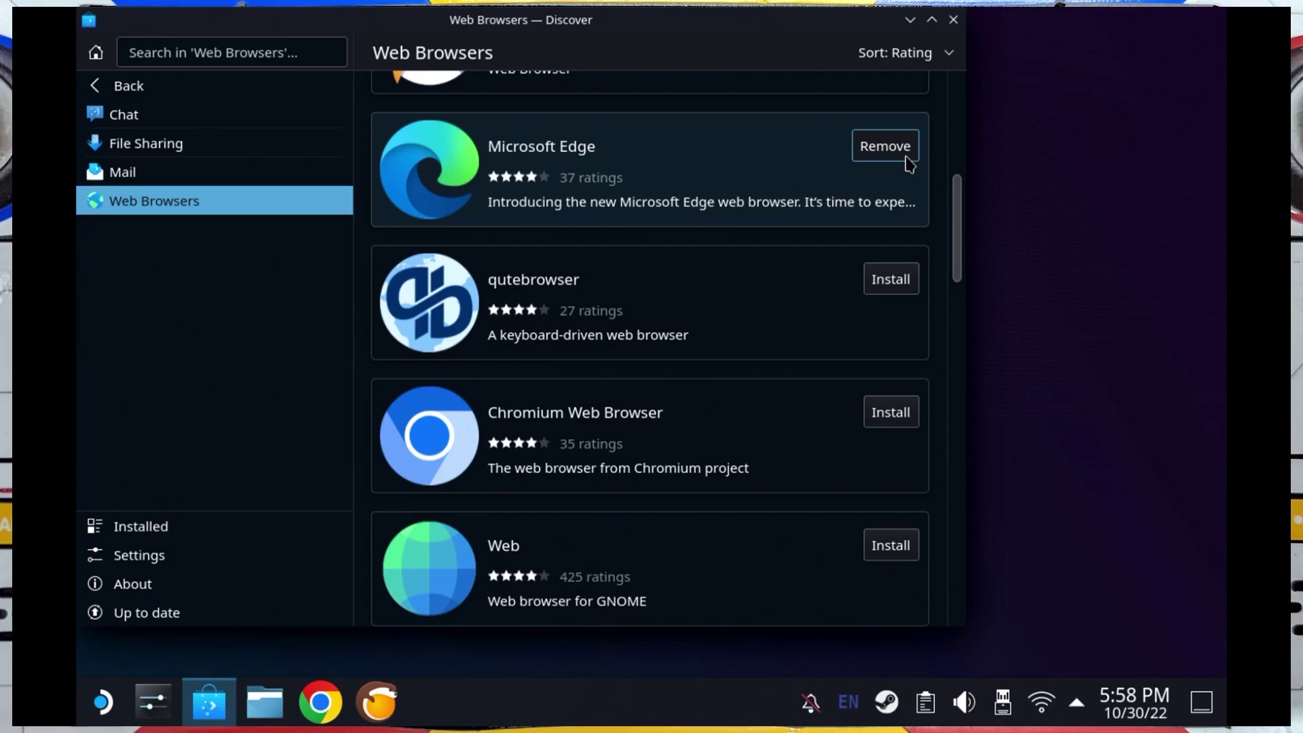
pyautogui.click(960, 25)
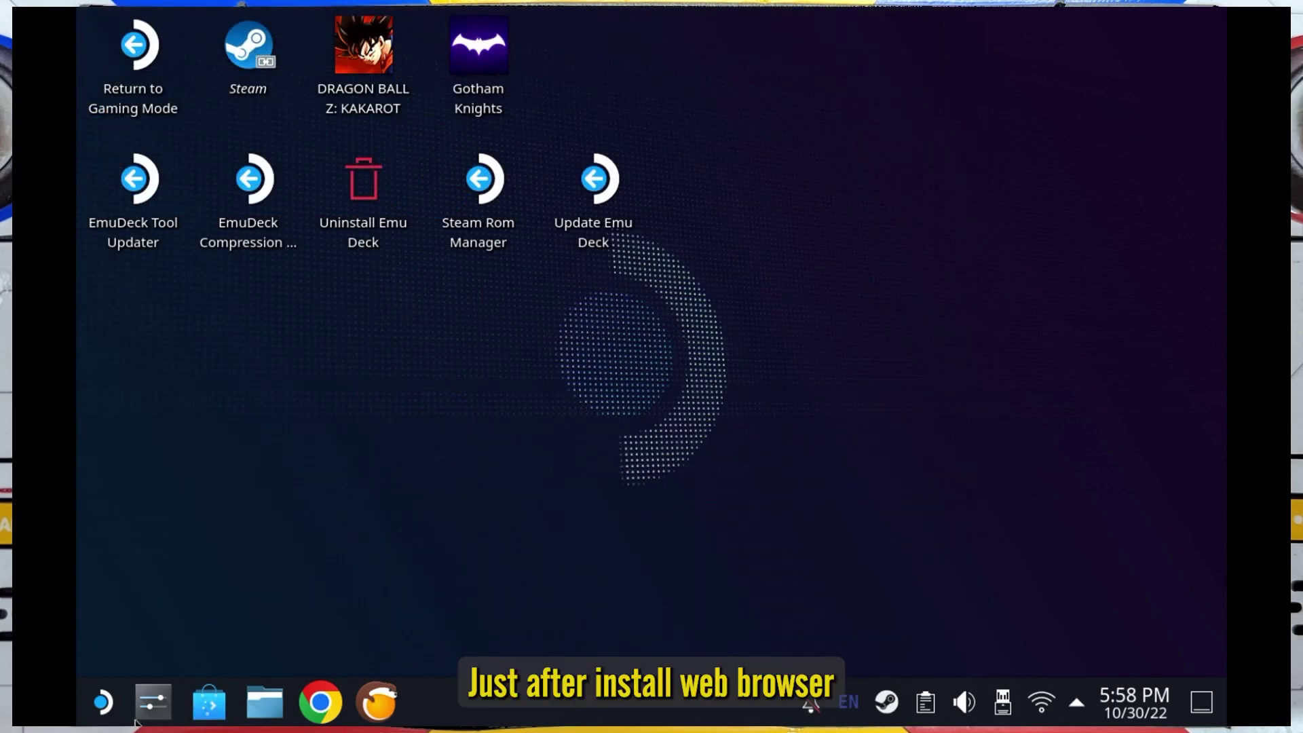
# - Run 'flatpak --user override --filesystem=/run/udev:ro com.microsoft.Edge' in Konsole, then close the terminal
pyautogui.click(90, 701)
pyautogui.moveTo(185, 502)
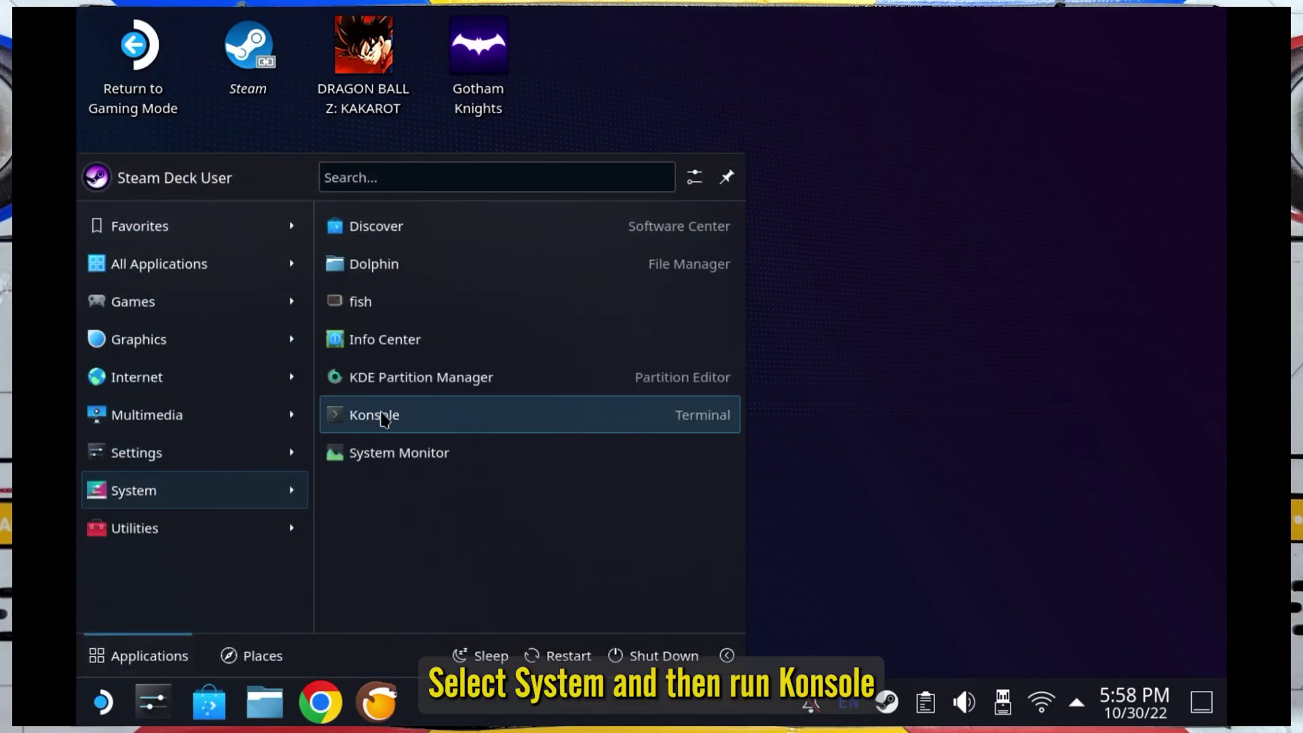
pyautogui.click(448, 422)
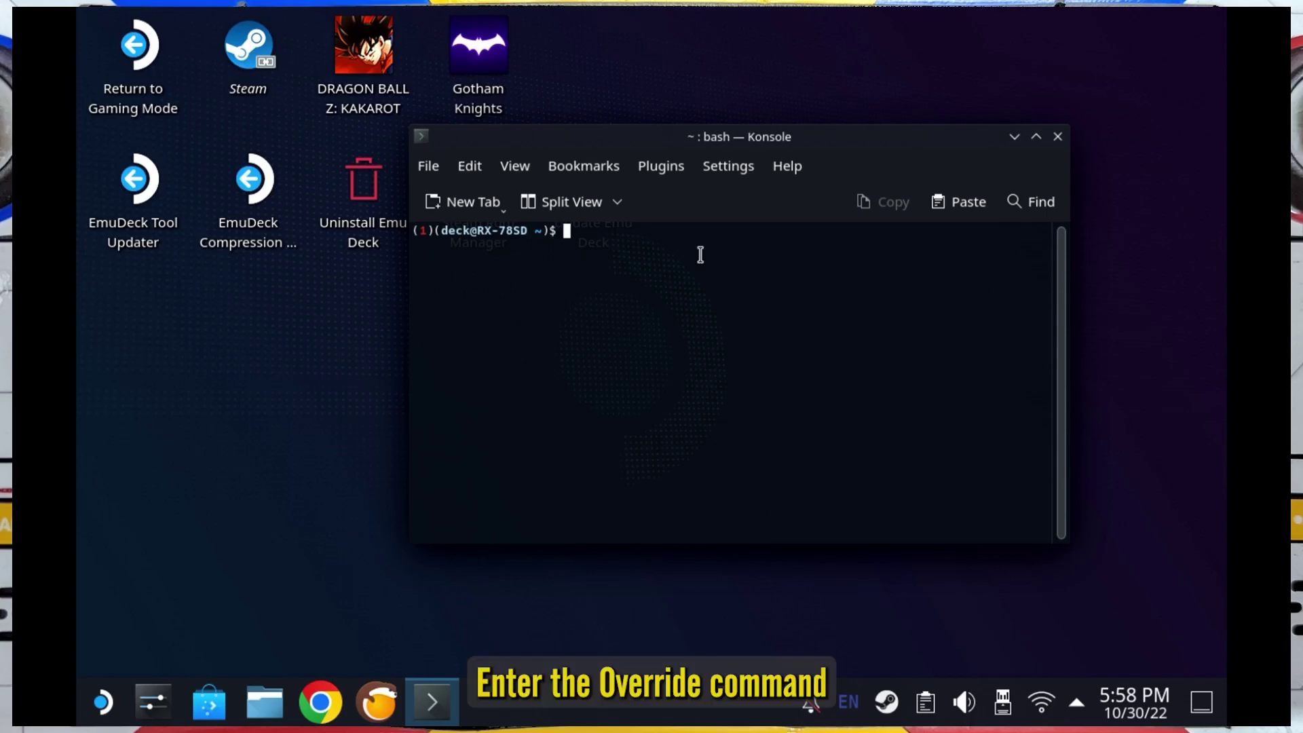
pyautogui.write('flat')
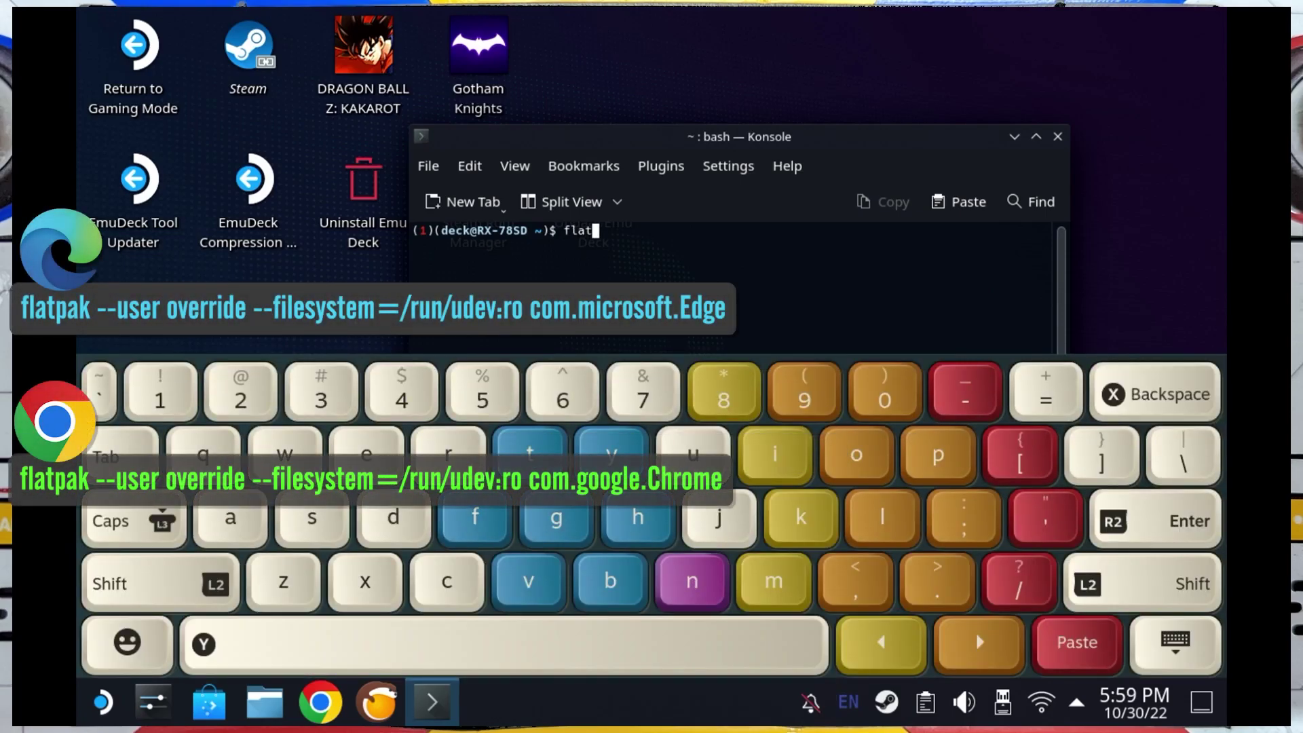
pyautogui.write('pak --user overridw')
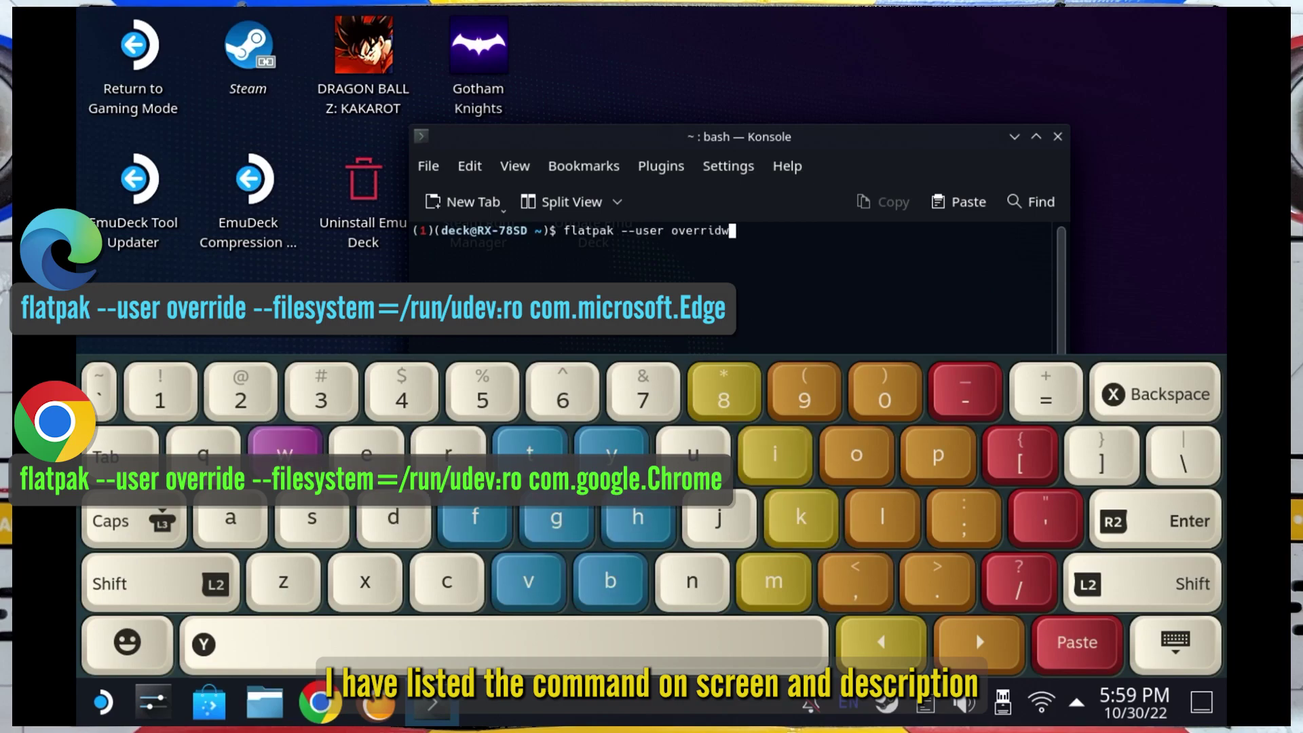
pyautogui.press('BackSpace')
pyautogui.write('e')
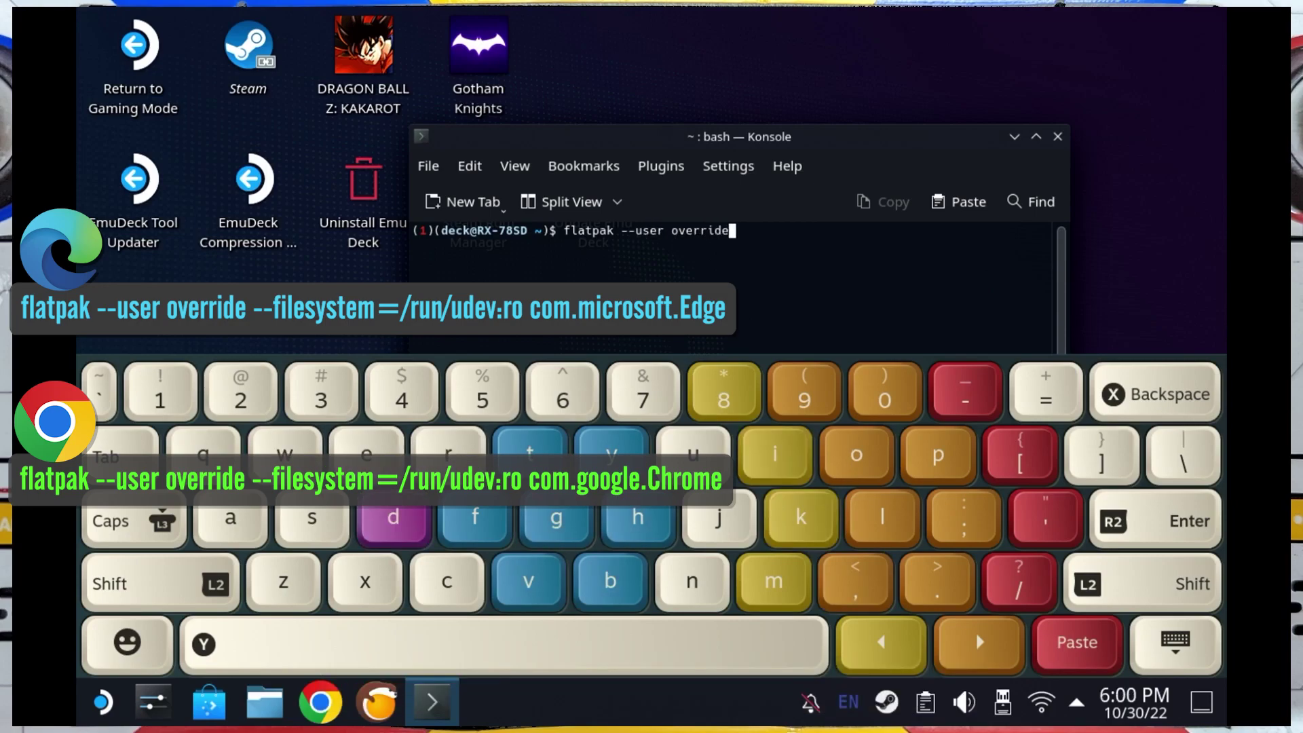
pyautogui.write(' --filesystem')
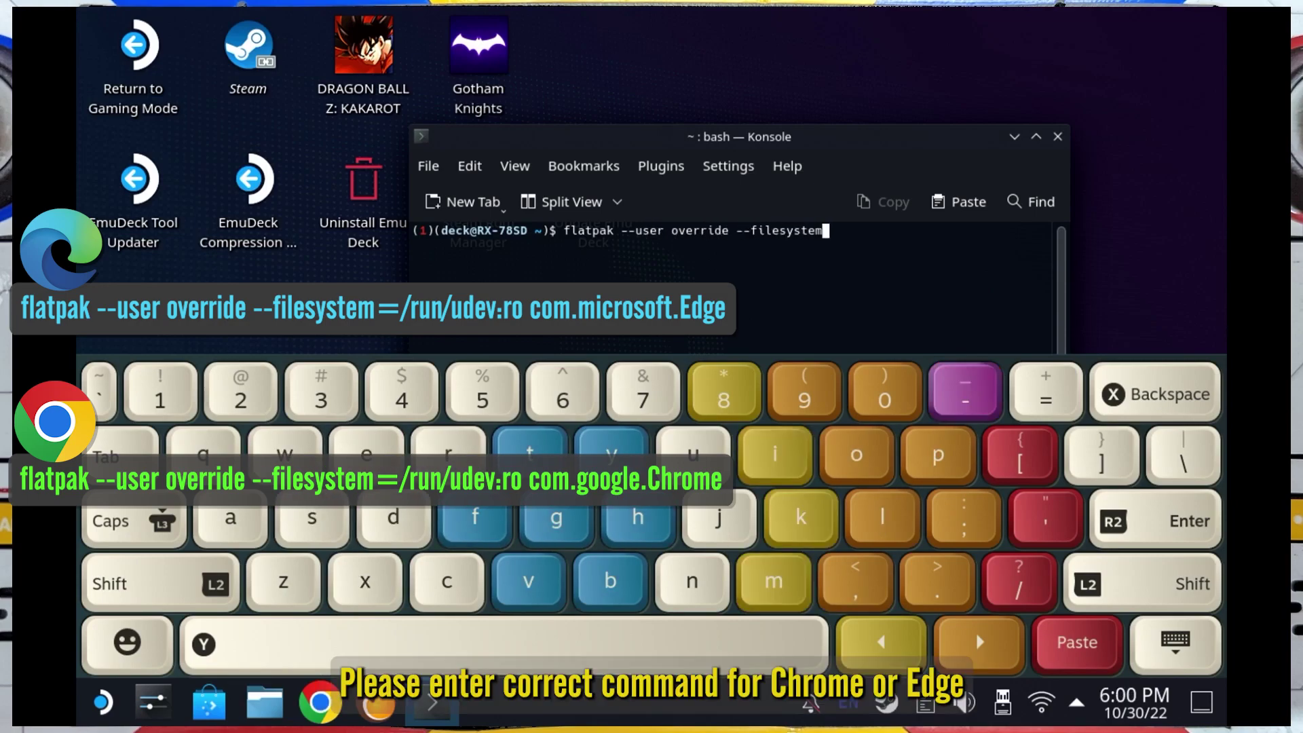
pyautogui.write('=/run/udev:')
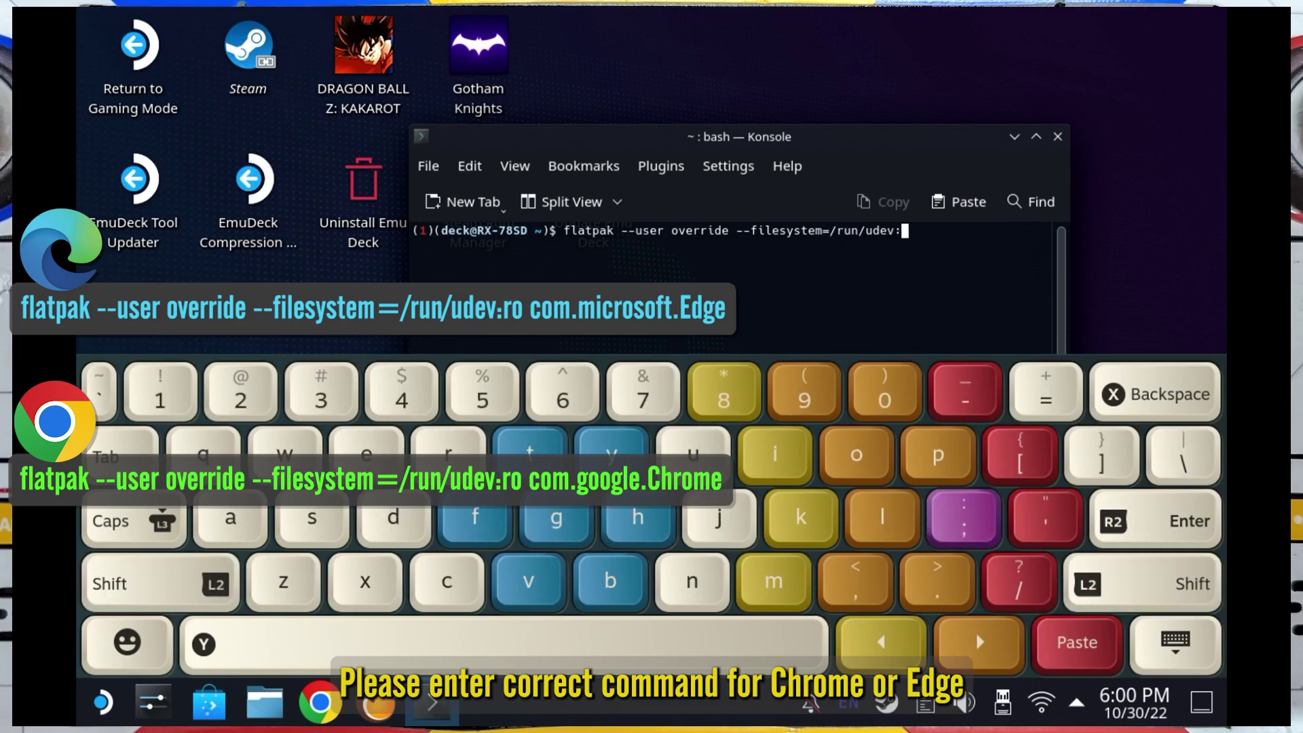
pyautogui.write('ro com.microsoft.Edge')
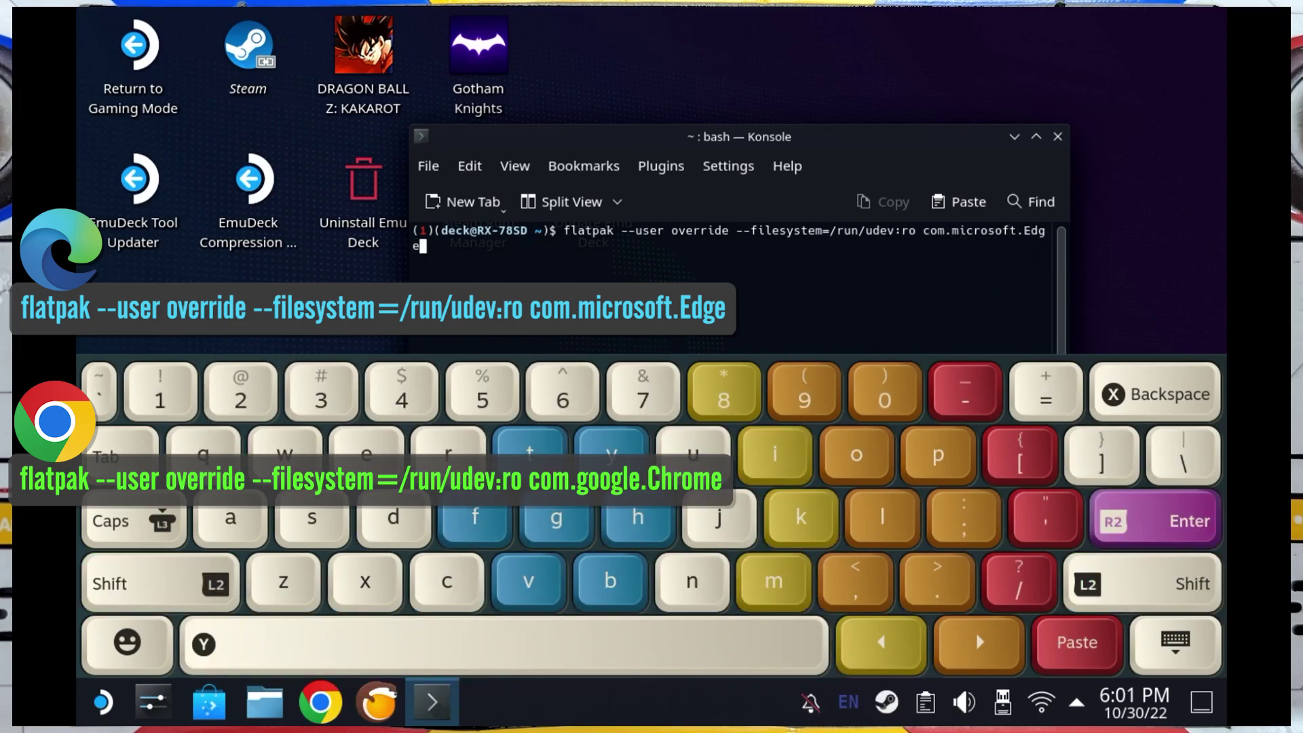
pyautogui.press('Return')
pyautogui.click(704, 263)
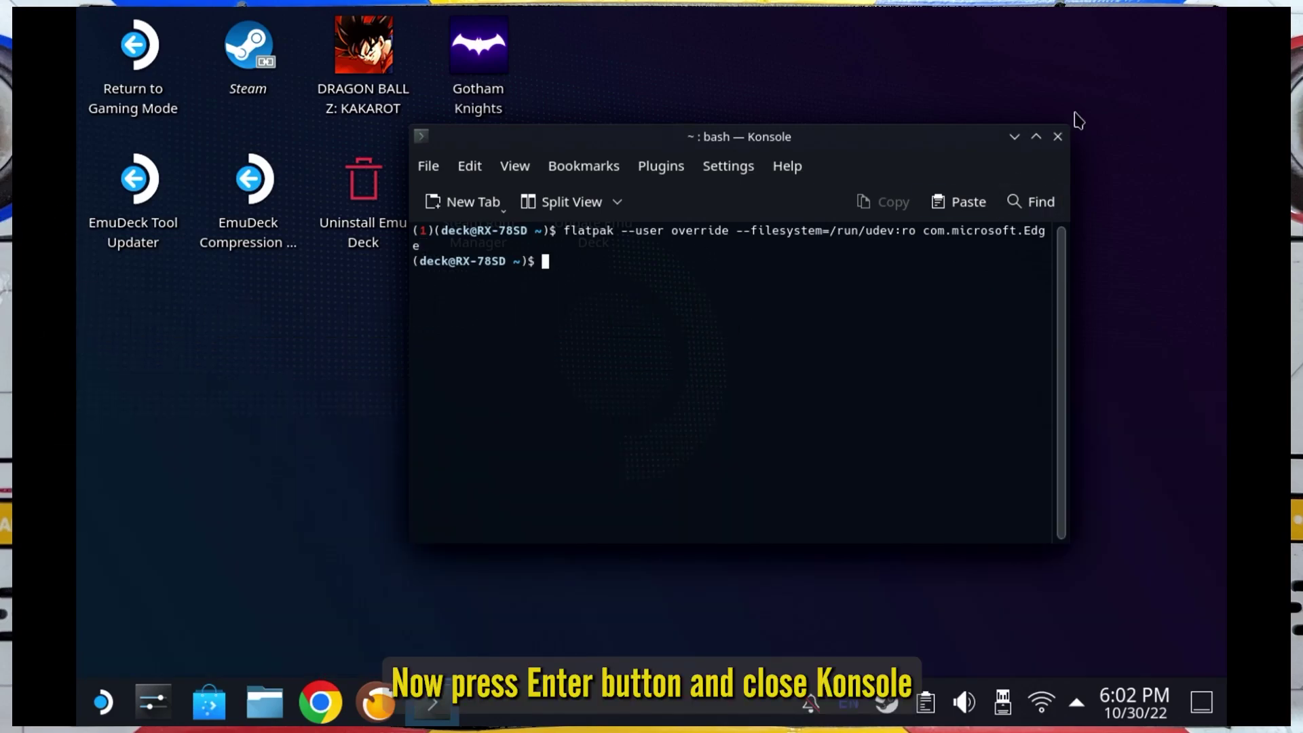
pyautogui.click(1057, 137)
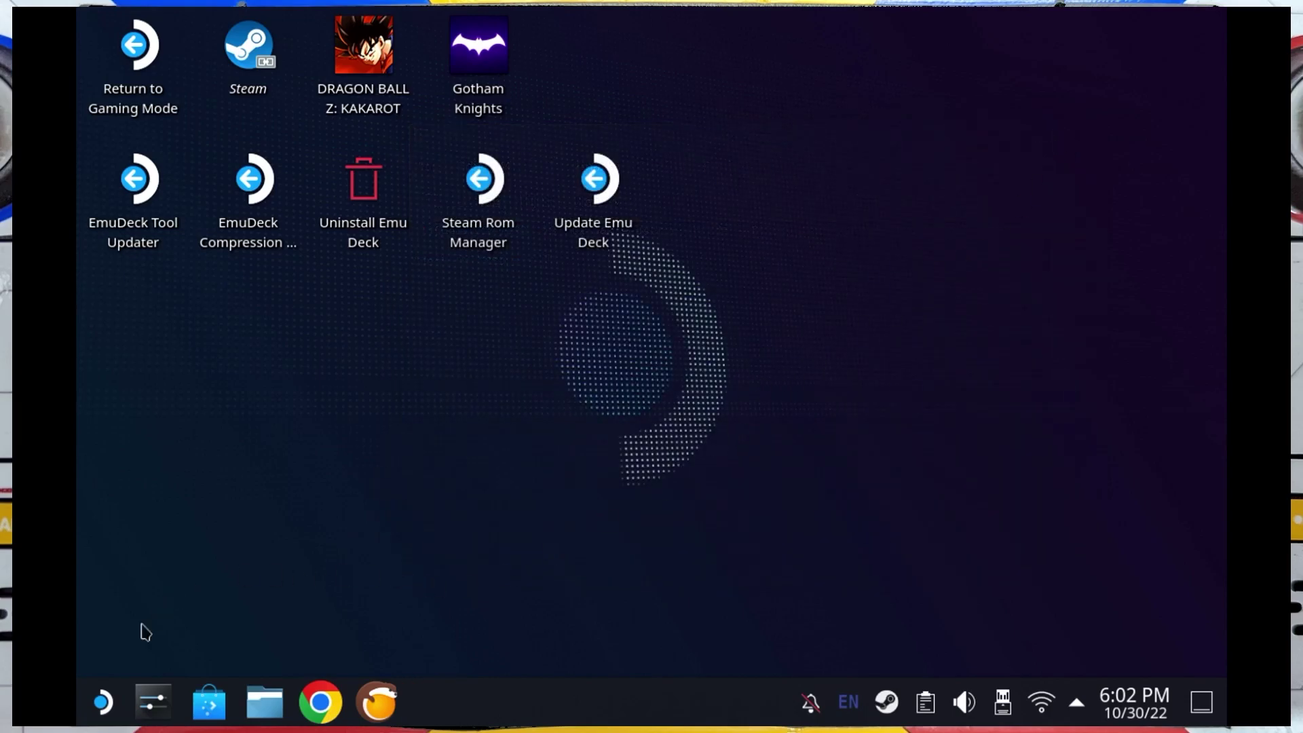
# - Add Microsoft Edge from the Application Launcher's Internet apps to Steam
pyautogui.click(102, 702)
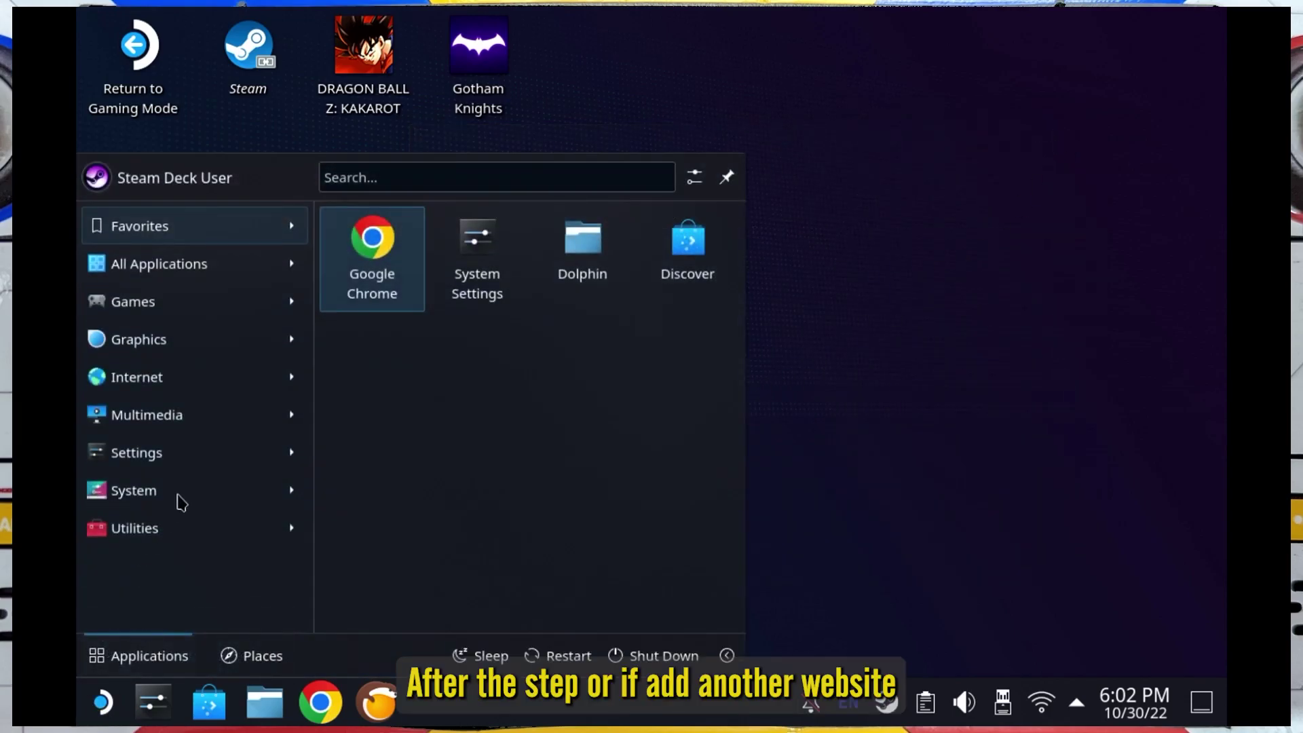
pyautogui.click(221, 372)
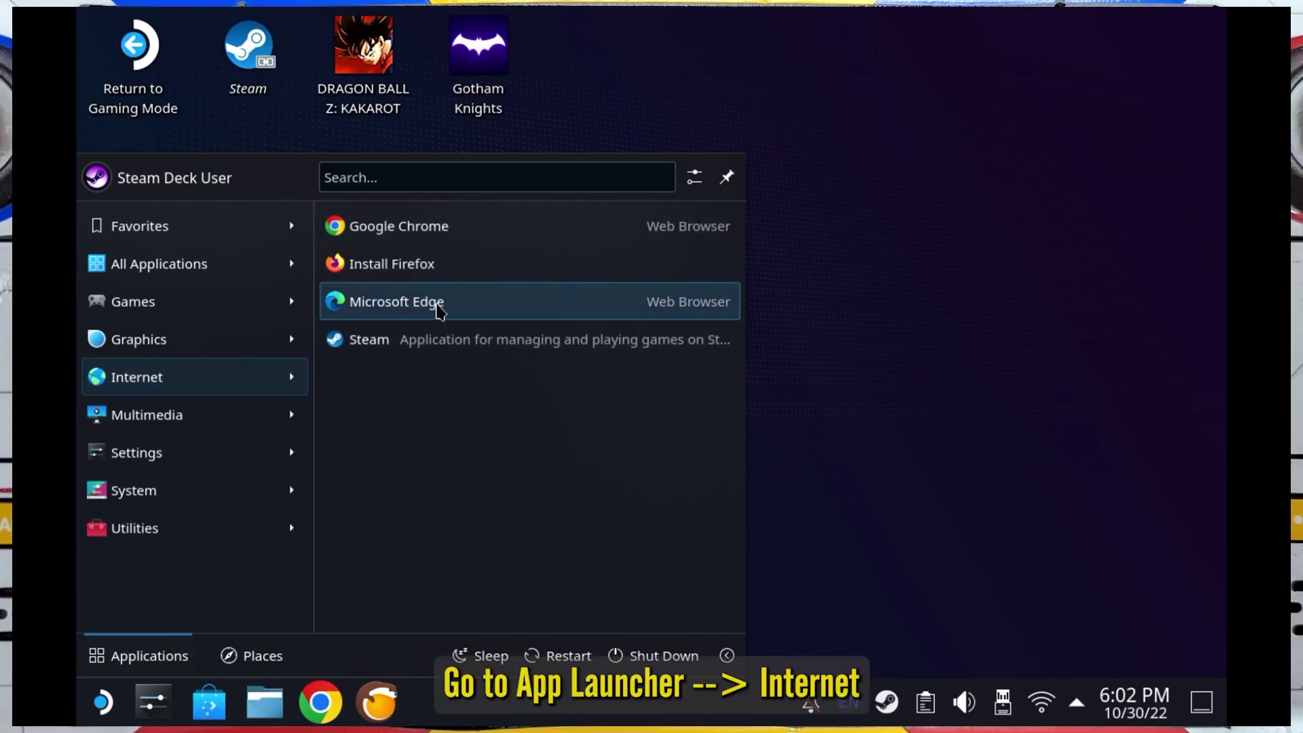
pyautogui.rightClick(456, 303)
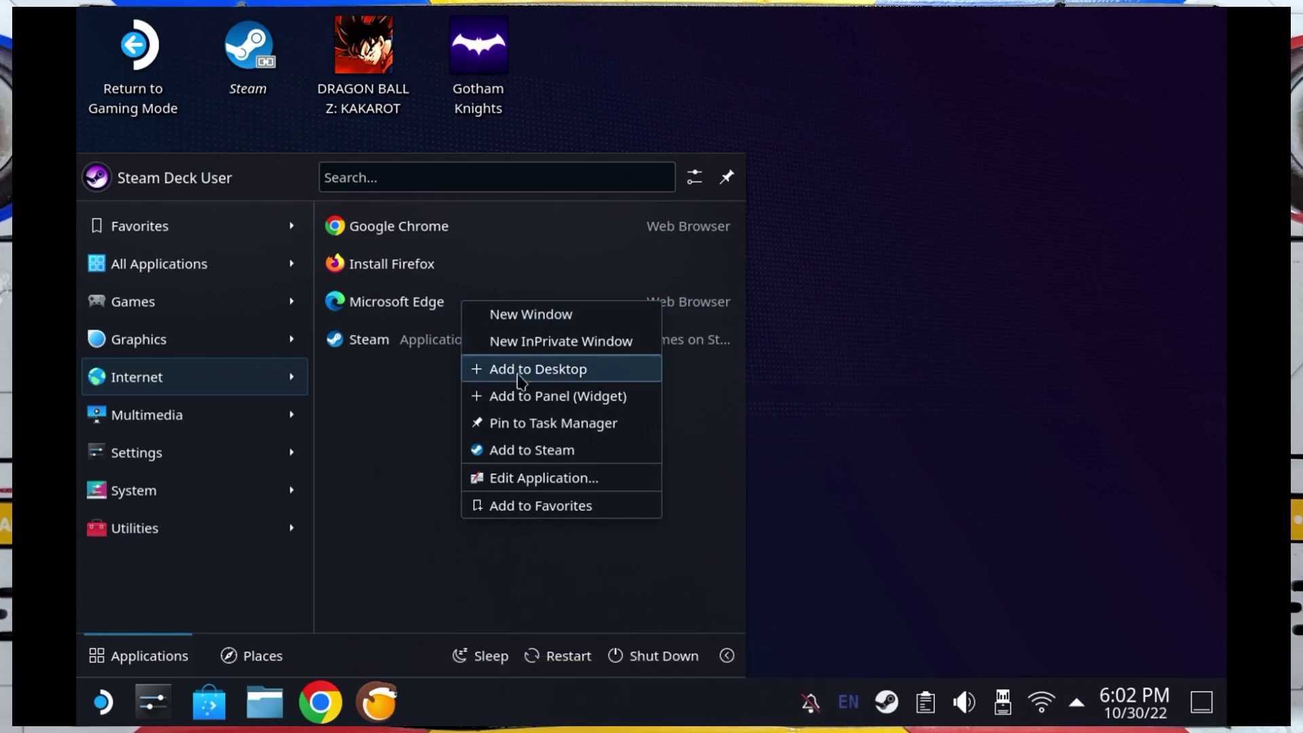
pyautogui.click(528, 450)
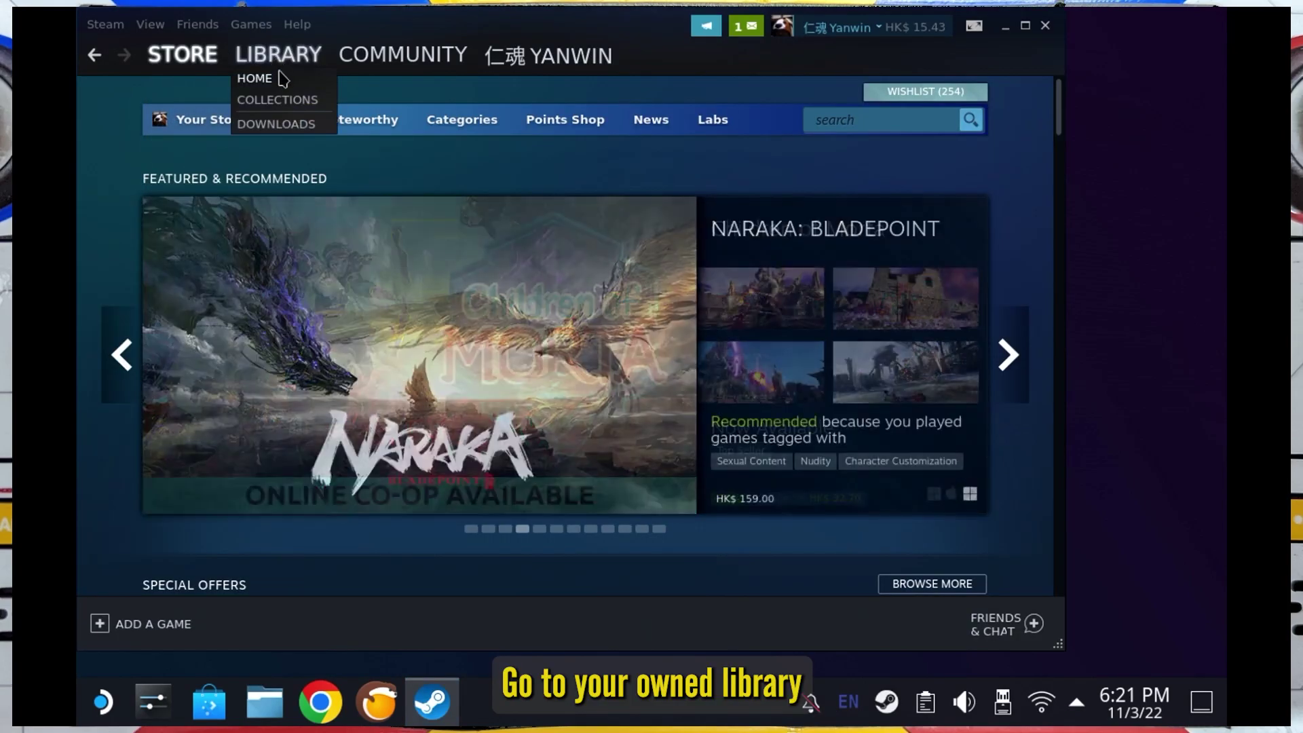
# - Rename the Microsoft Edge shortcut in the Steam library to 'Netflix' in its properties
pyautogui.click(281, 79)
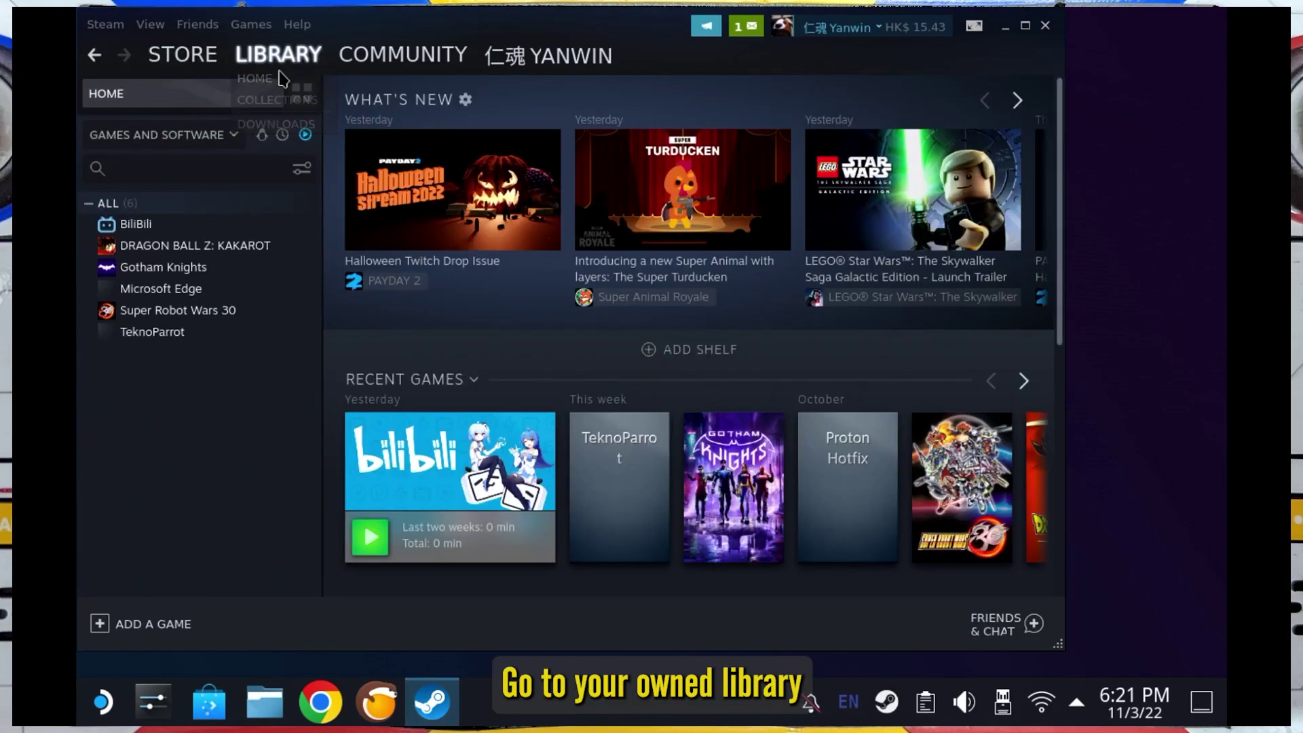
pyautogui.rightClick(187, 293)
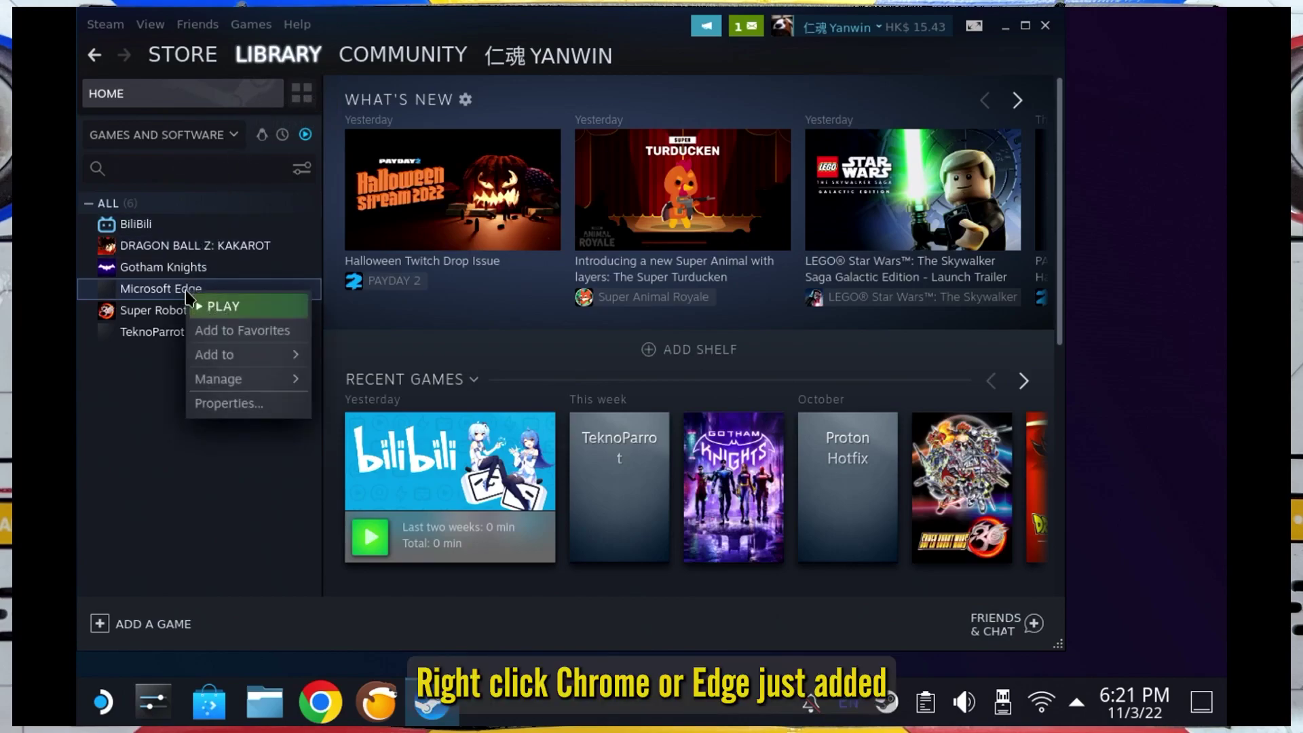
pyautogui.click(229, 406)
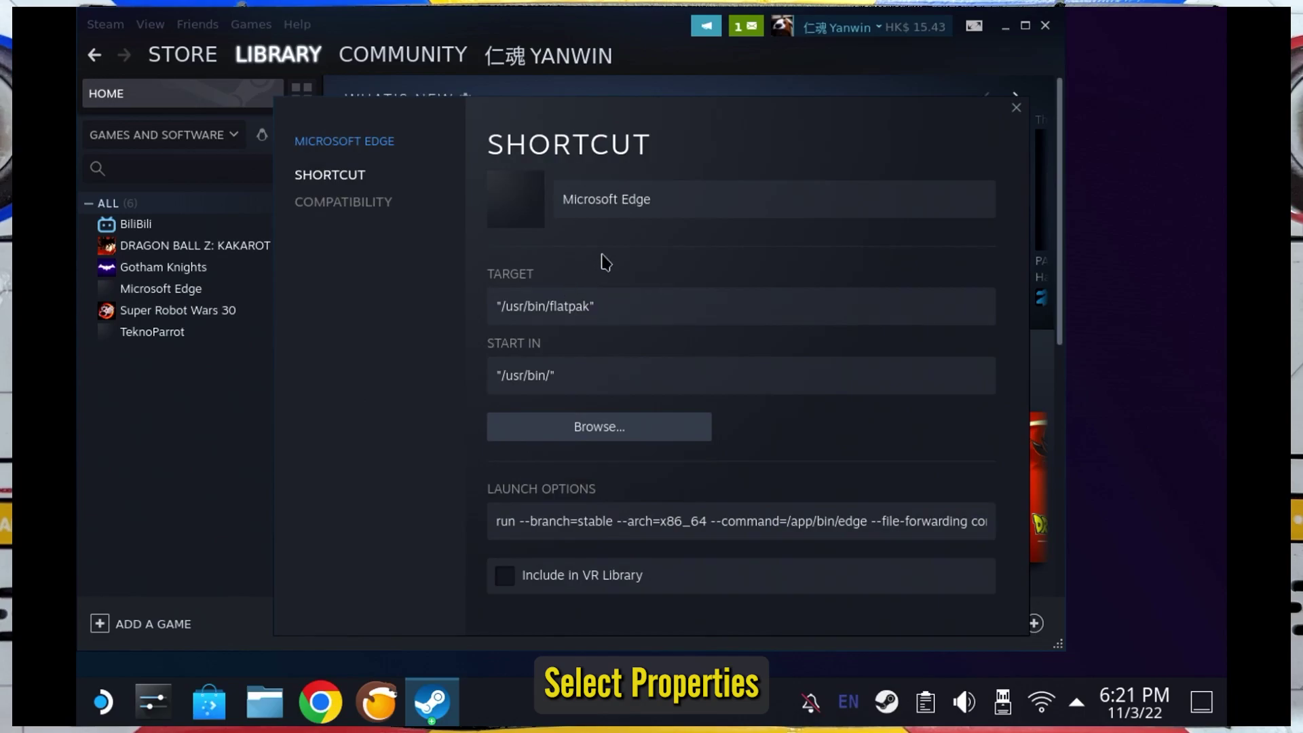
pyautogui.click(678, 188)
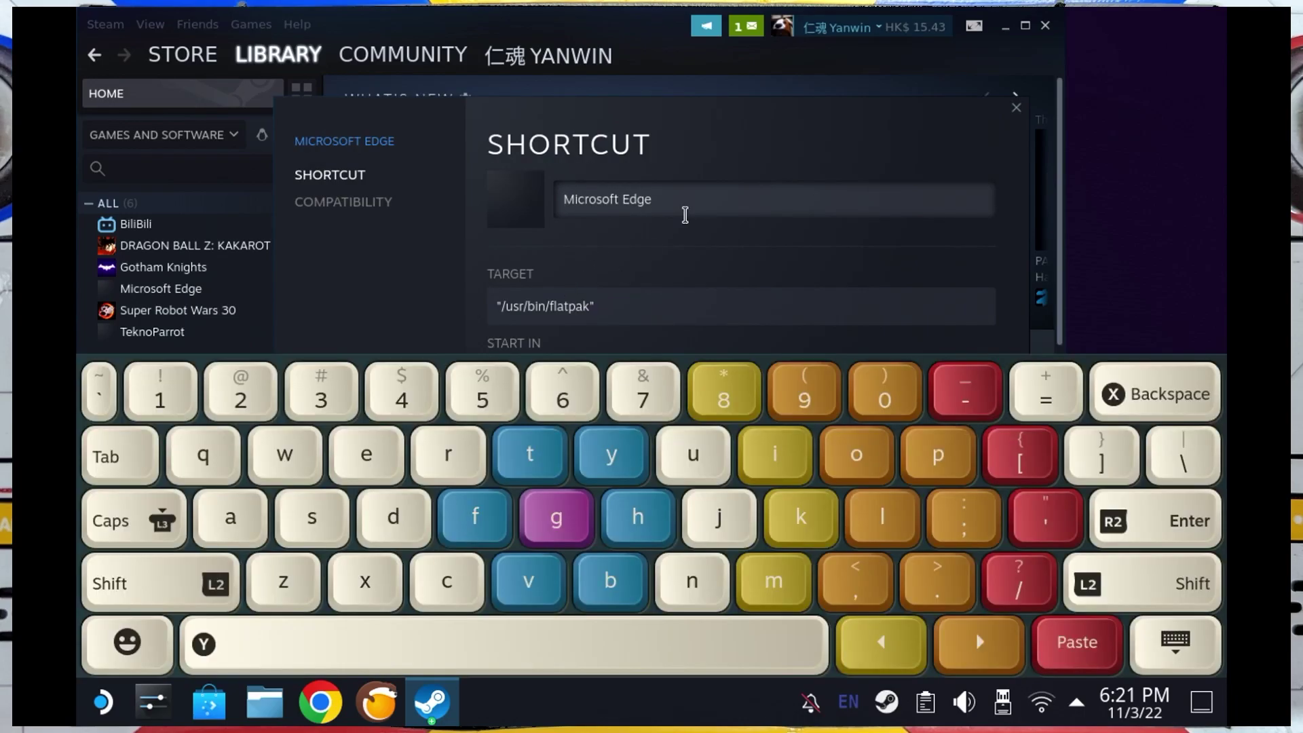
pyautogui.press('BackSpace')
pyautogui.press('BackSpace')
pyautogui.press('BackSpace')
pyautogui.press('BackSpace')
pyautogui.press('BackSpace')
pyautogui.press('BackSpace')
pyautogui.press('BackSpace')
pyautogui.press('BackSpace')
pyautogui.press('BackSpace')
pyautogui.press('BackSpace')
pyautogui.press('BackSpace')
pyautogui.press('BackSpace')
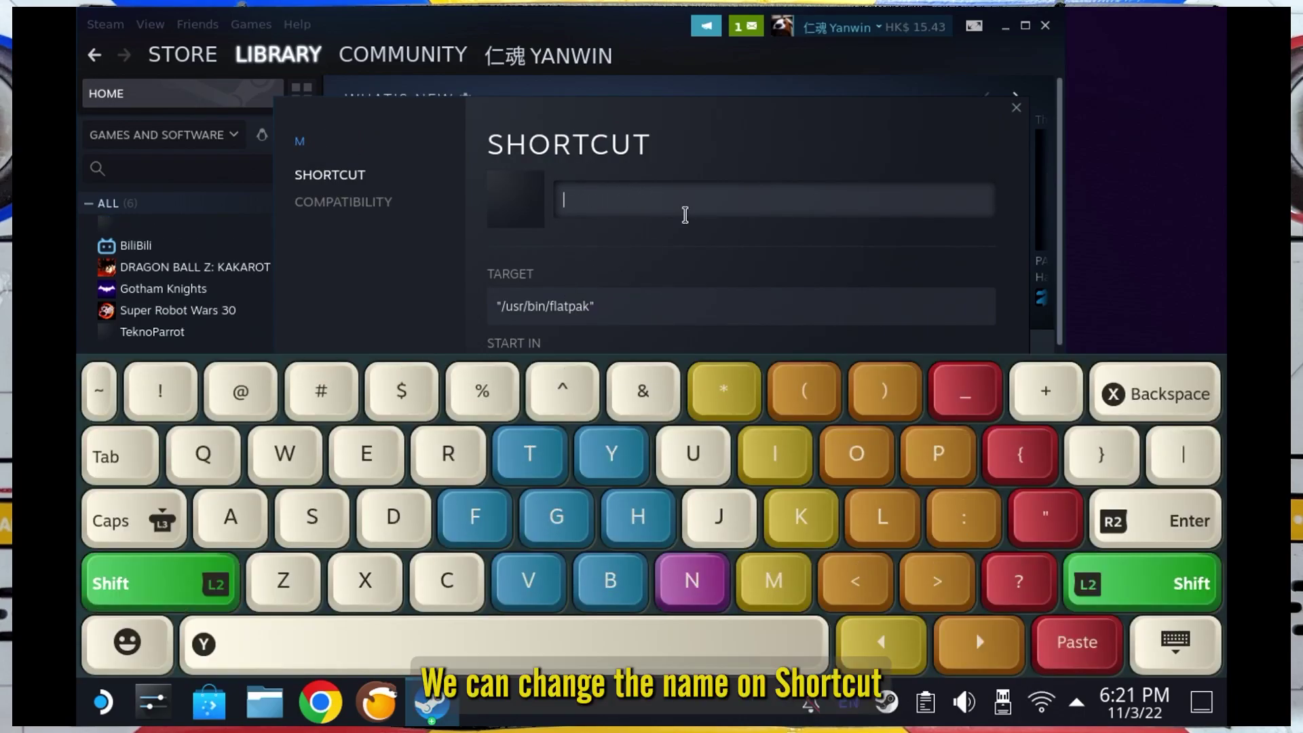
pyautogui.write('Net')
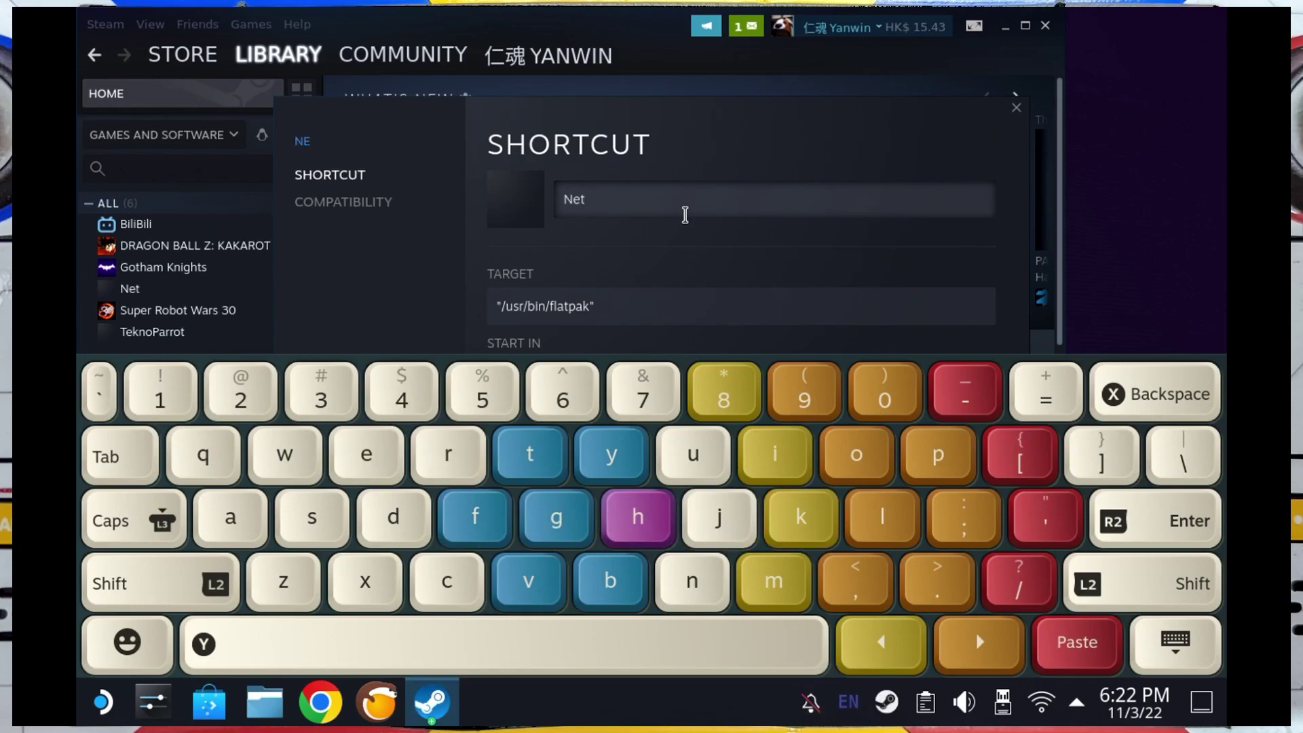
pyautogui.write('flix')
pyautogui.press('Return')
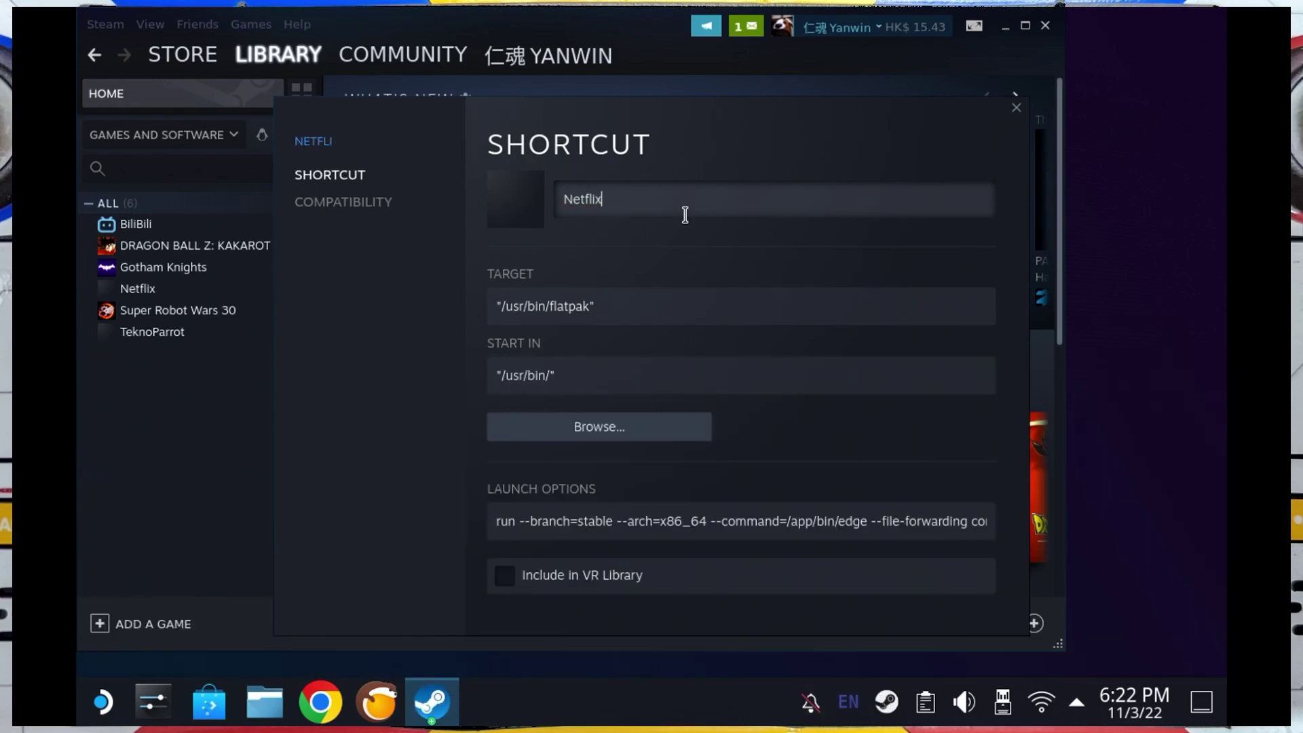
pyautogui.moveTo(781, 522); pyautogui.dragTo(997, 520)
pyautogui.click(989, 523)
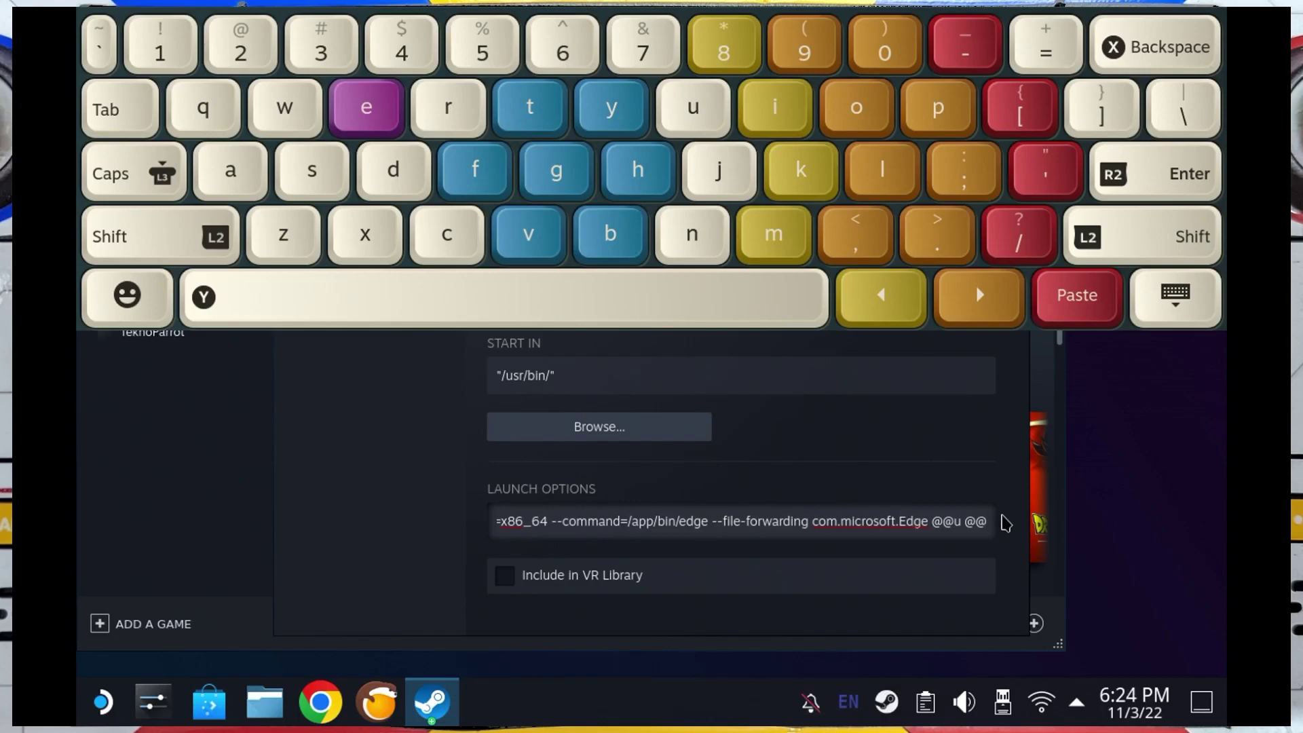
pyautogui.write('--window-size=120')
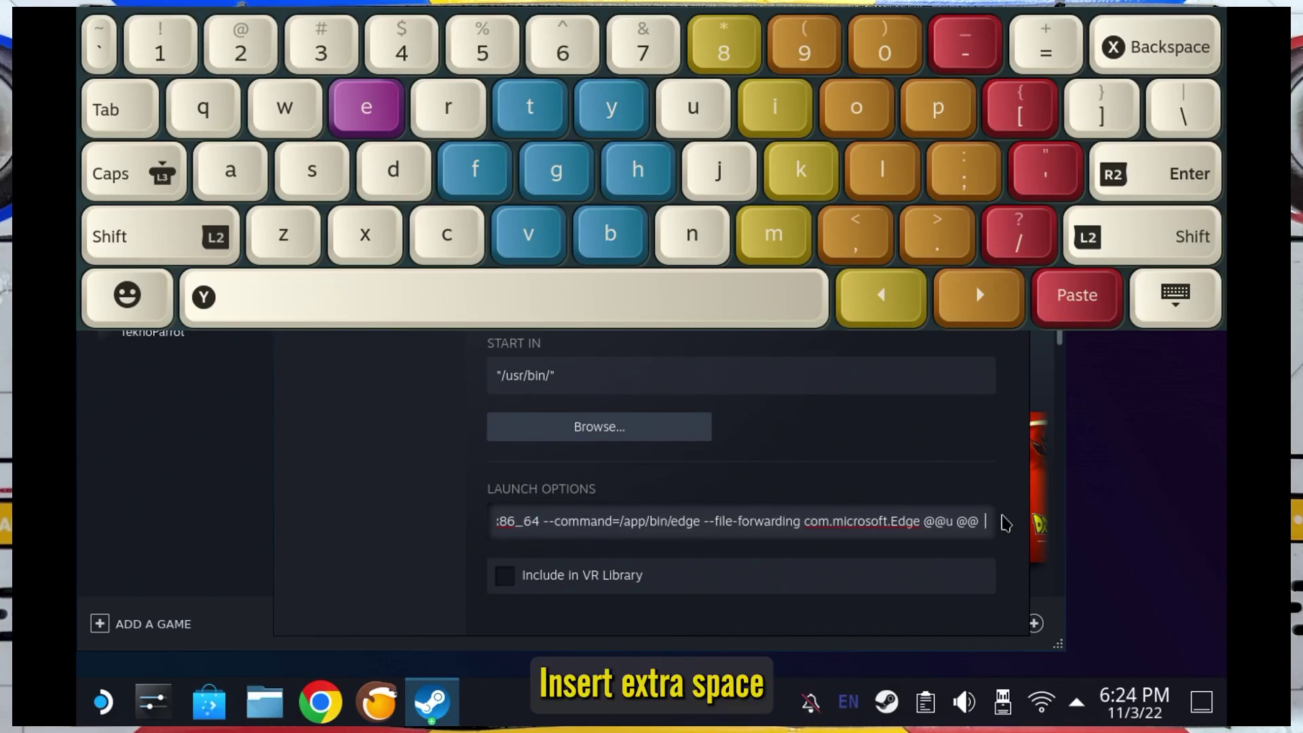
pyautogui.write('0,800 --fo')
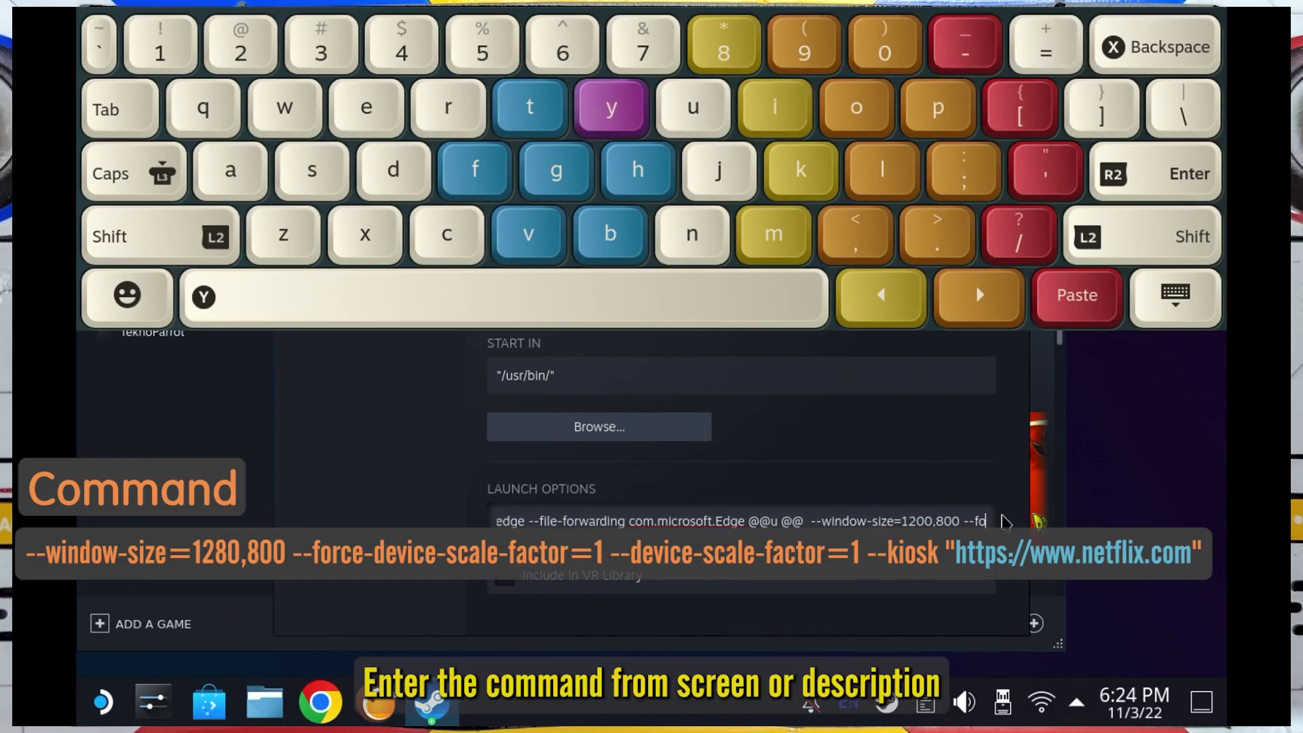
pyautogui.write('rce-device-scale-factor=1')
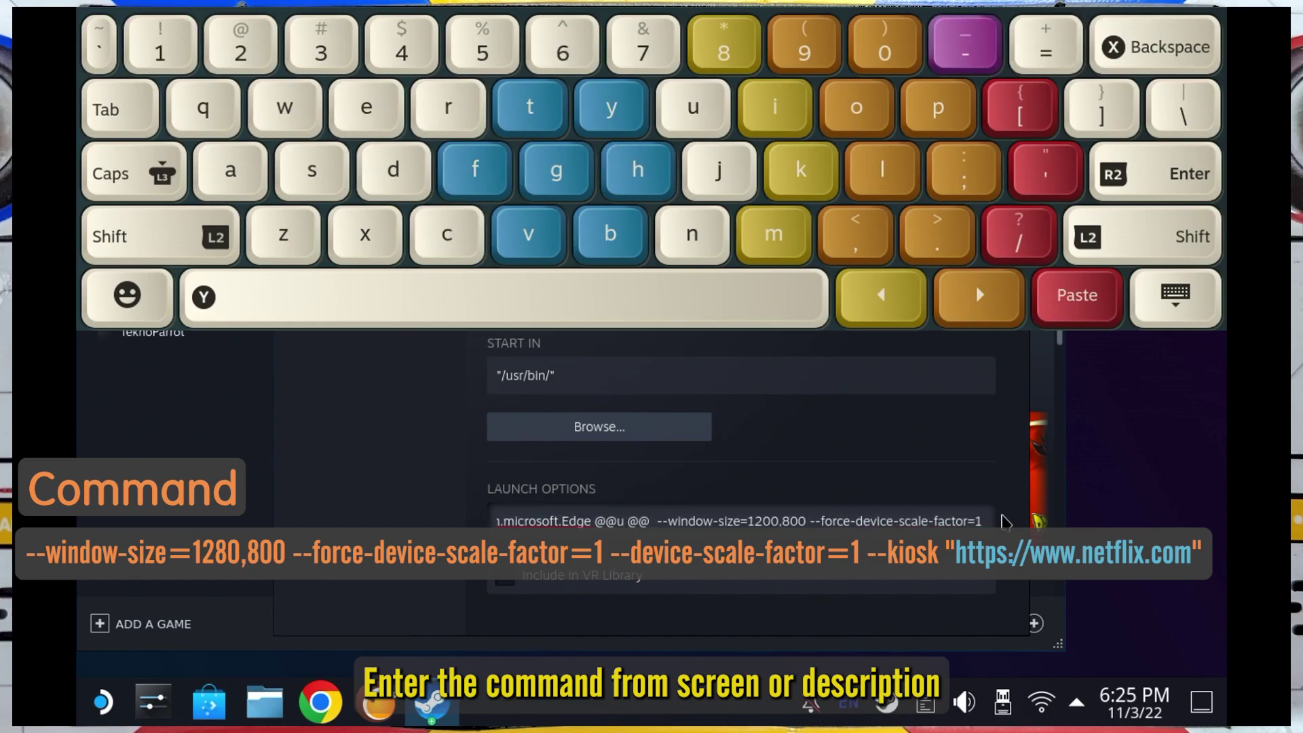
pyautogui.write(' --device-scale-factor=1 --kiosk "https://www.net')
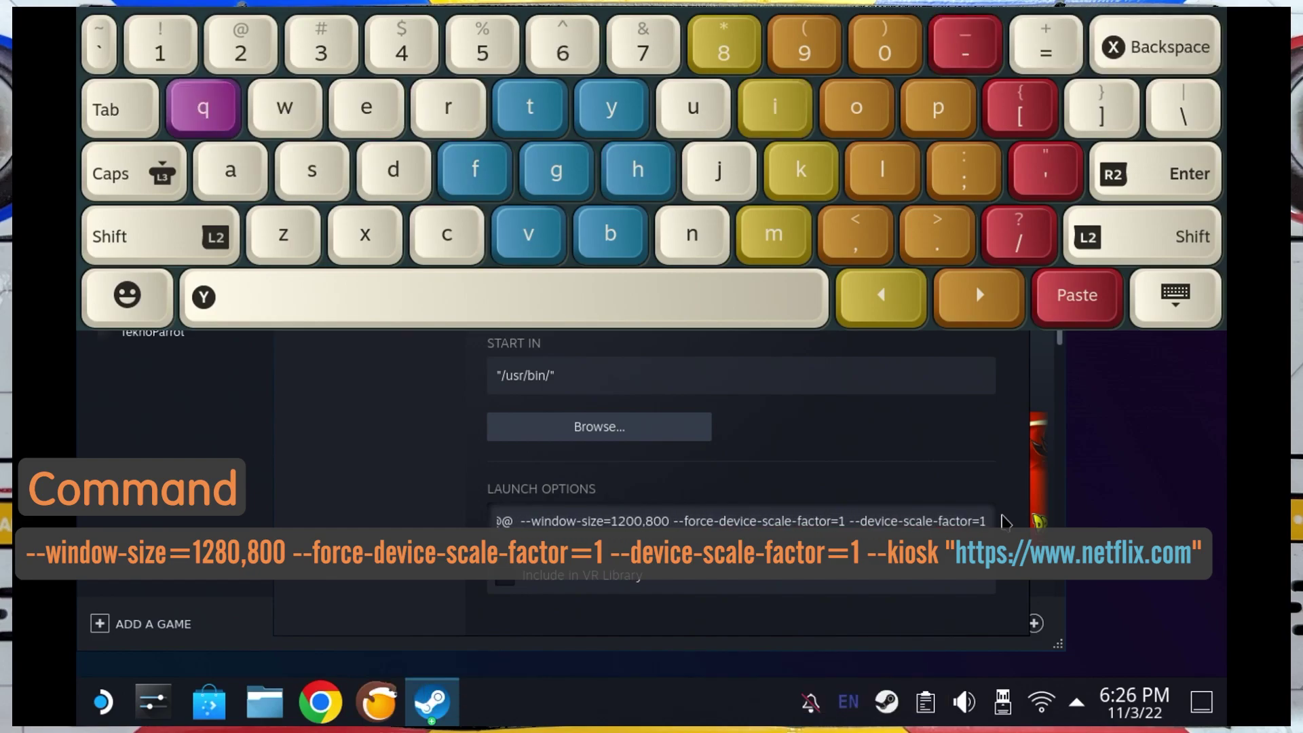
pyautogui.write('flix.com"')
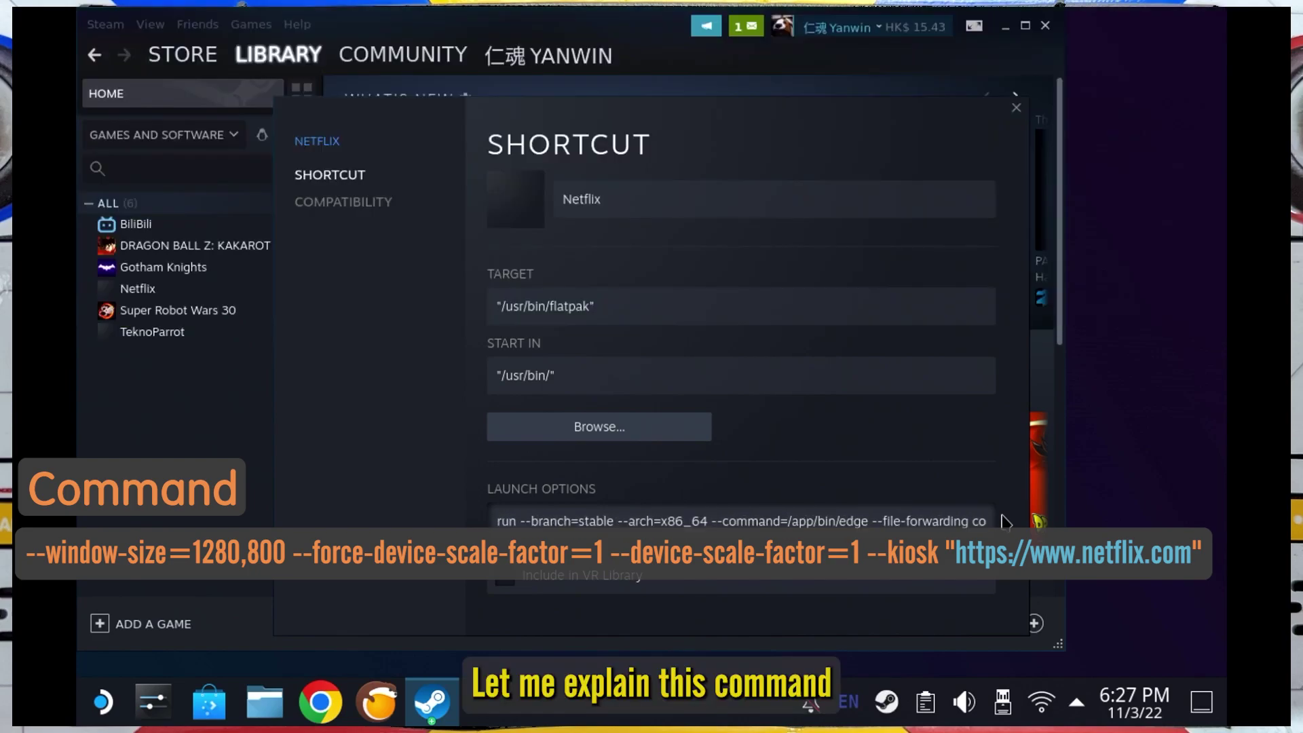
pyautogui.moveTo(931, 521); pyautogui.dragTo(1067, 541)
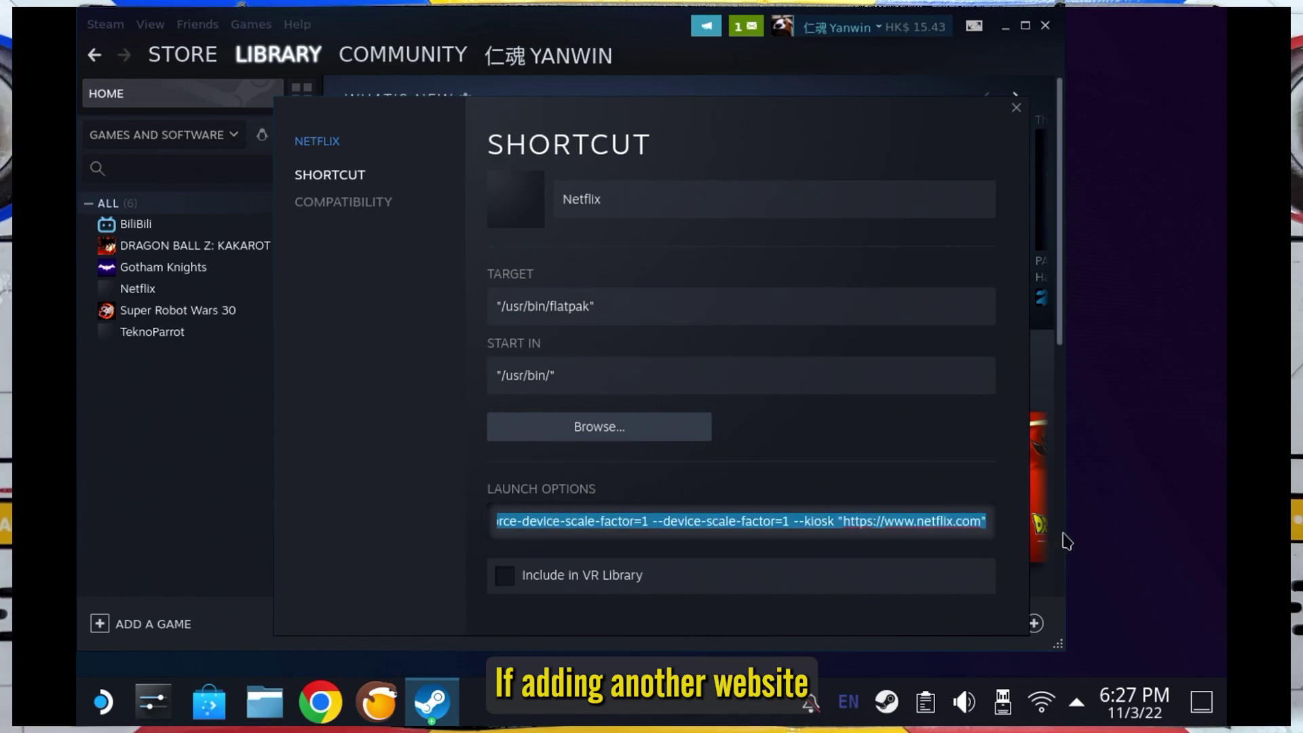
pyautogui.click(980, 529)
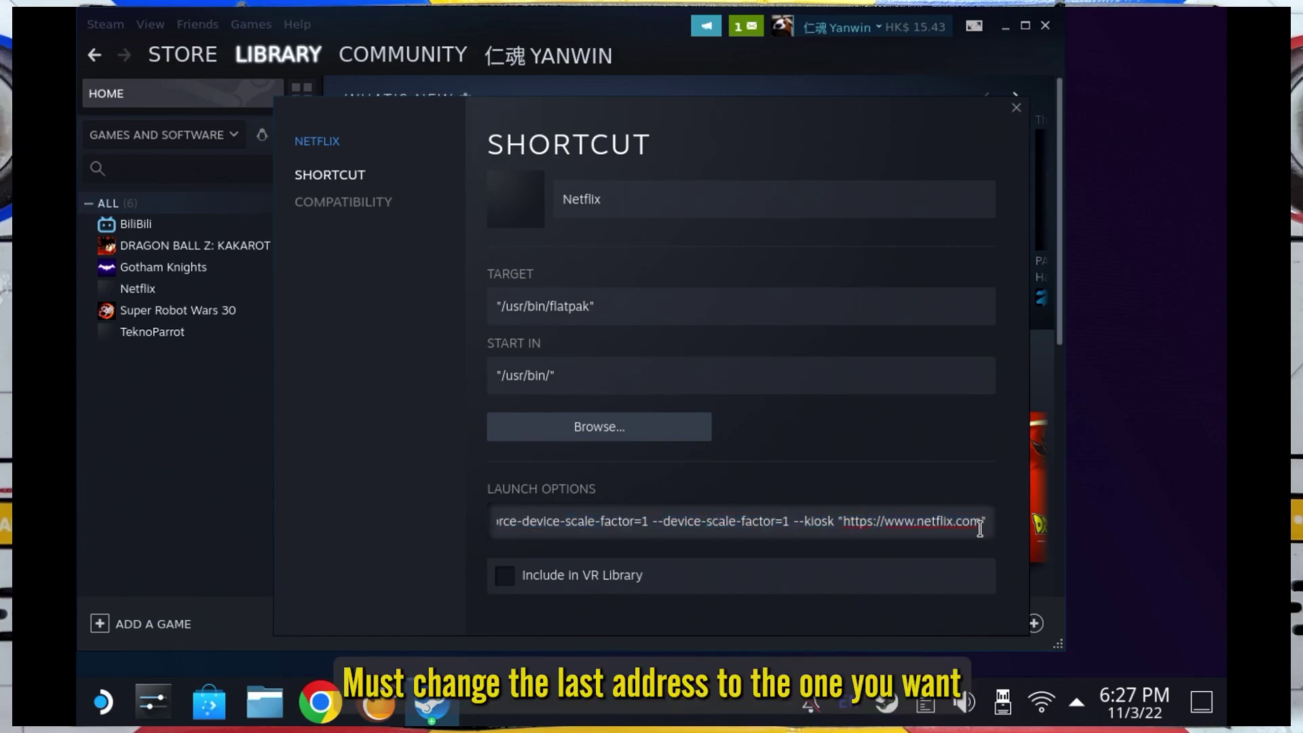
pyautogui.moveTo(980, 523); pyautogui.dragTo(948, 523)
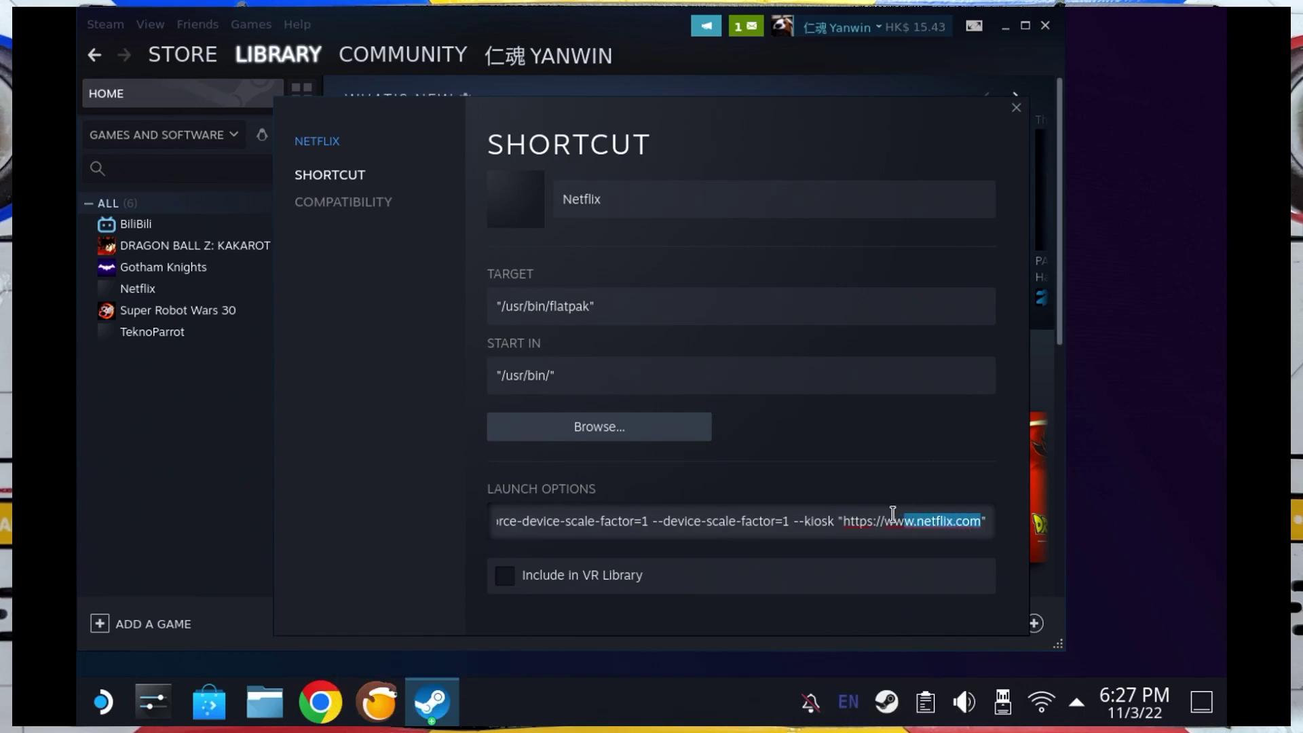
pyautogui.moveTo(849, 519); pyautogui.dragTo(847, 525)
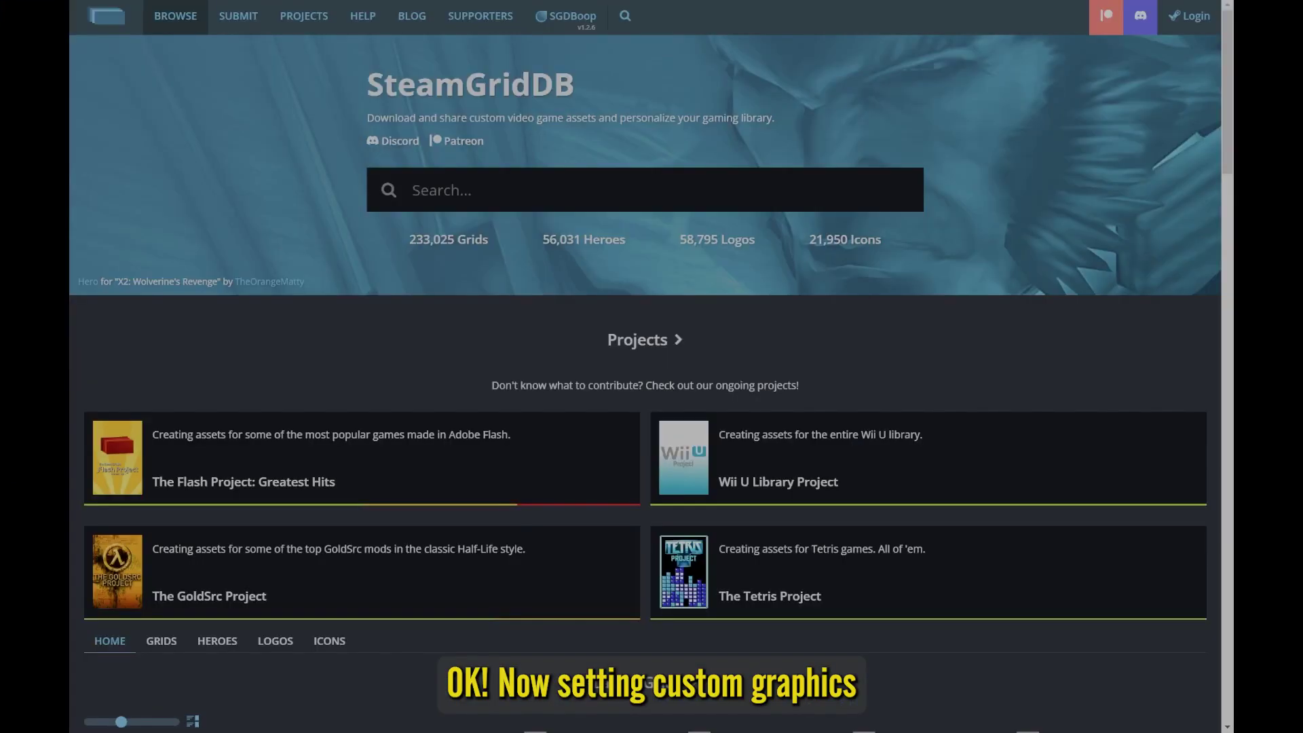
# - Search SteamGridDB for Netflix, browse the grid artwork, and switch to the Heroes images
pyautogui.click(465, 191)
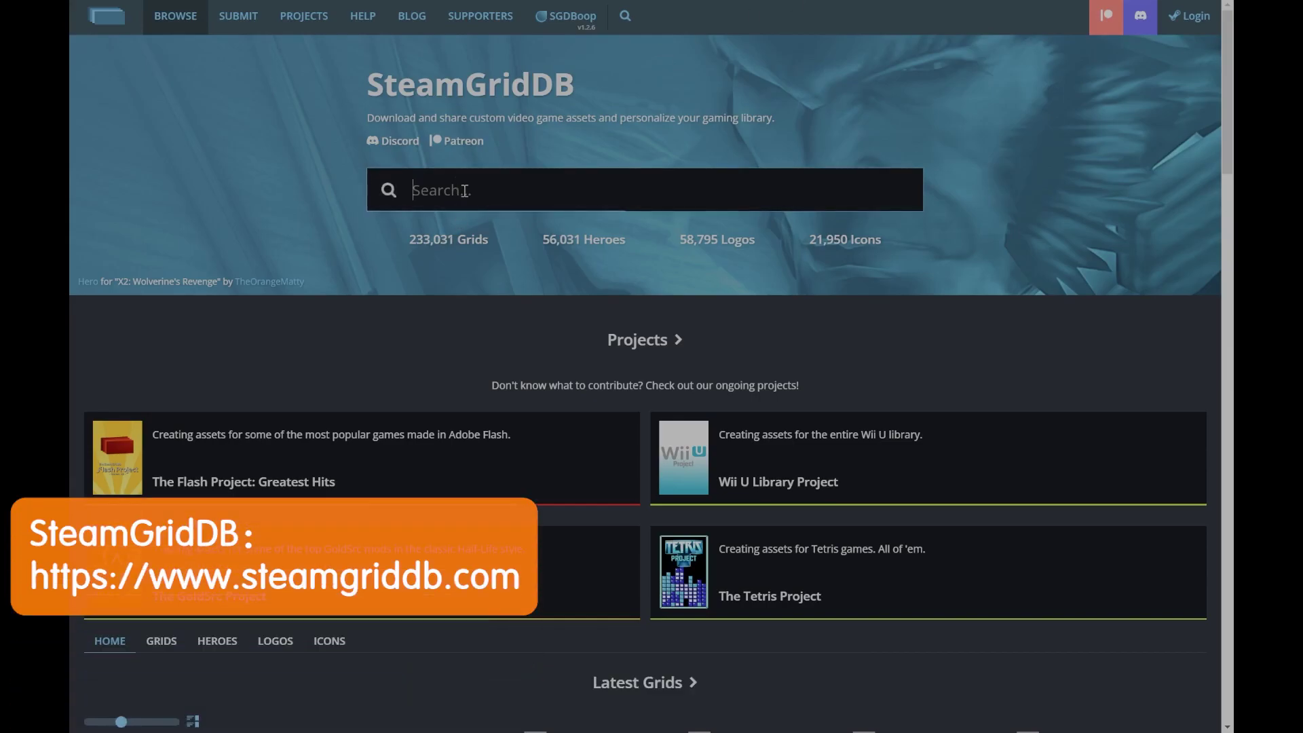
pyautogui.write('Net')
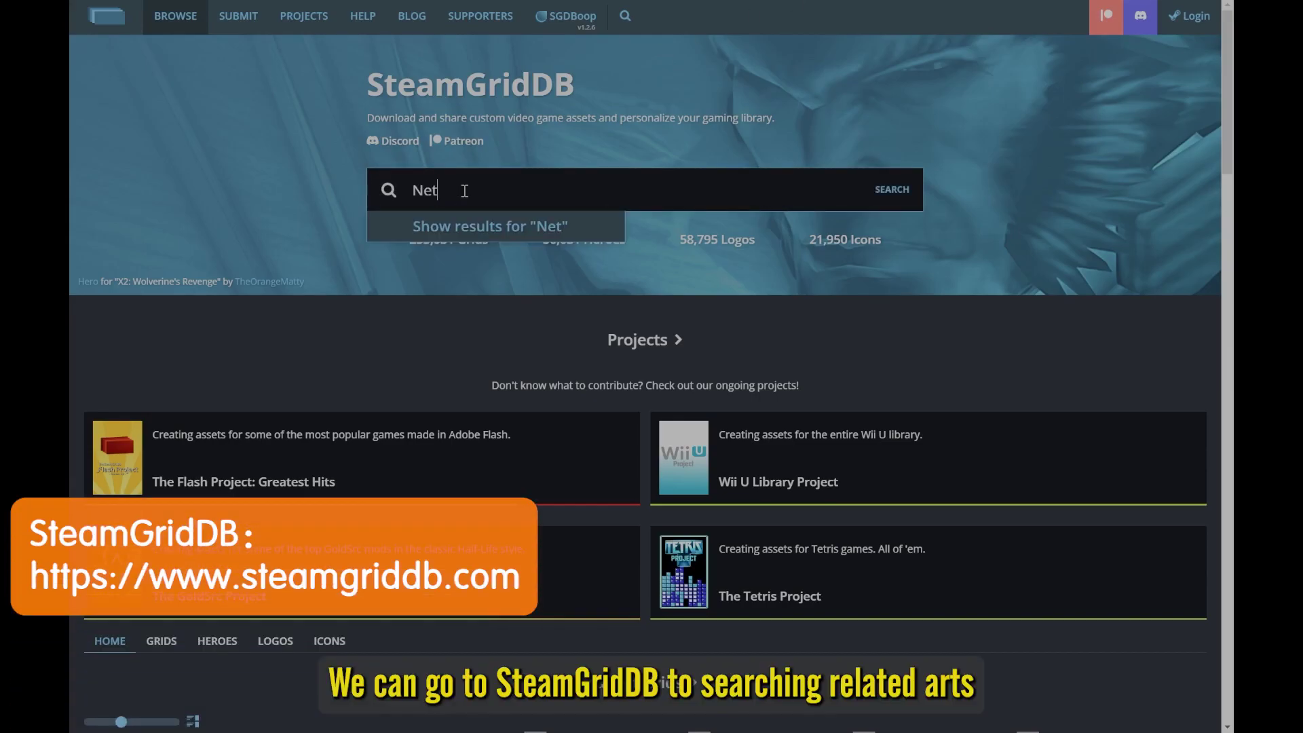
pyautogui.press('Return')
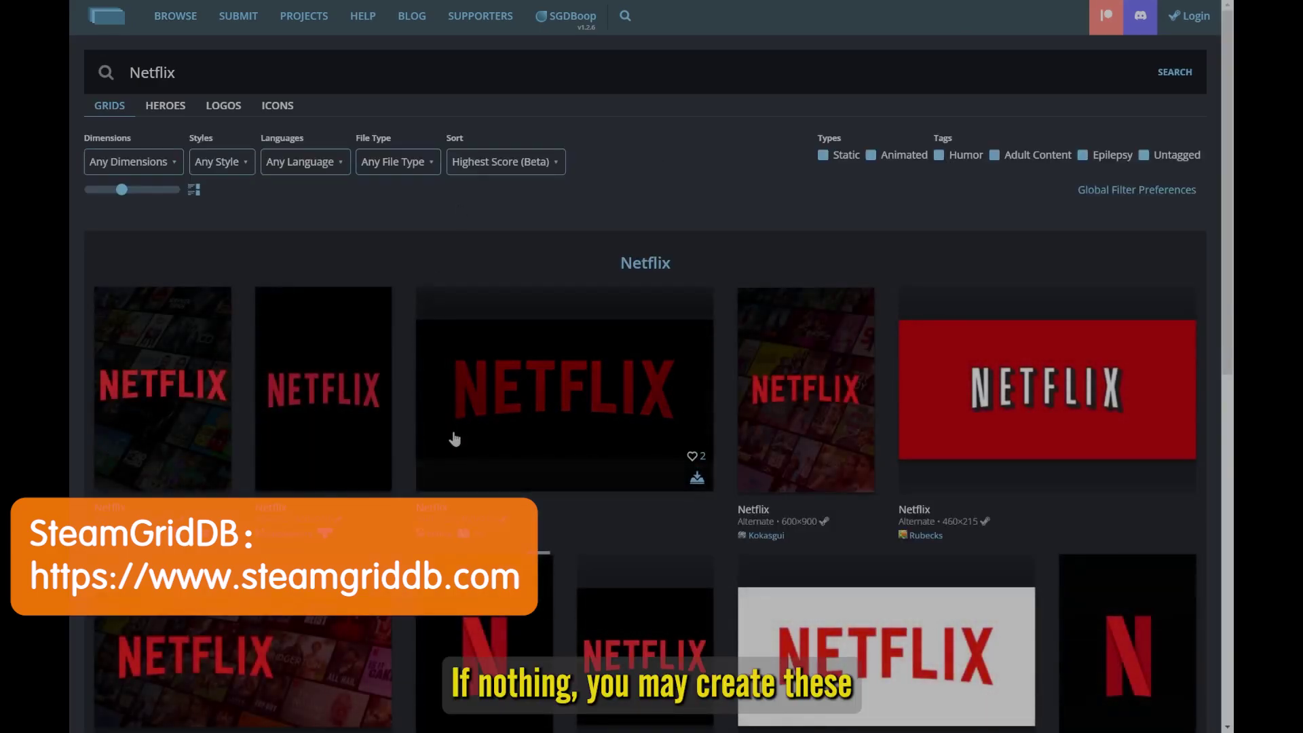
pyautogui.scroll(-1, 451, 441)
pyautogui.scroll(-5, 611, 461)
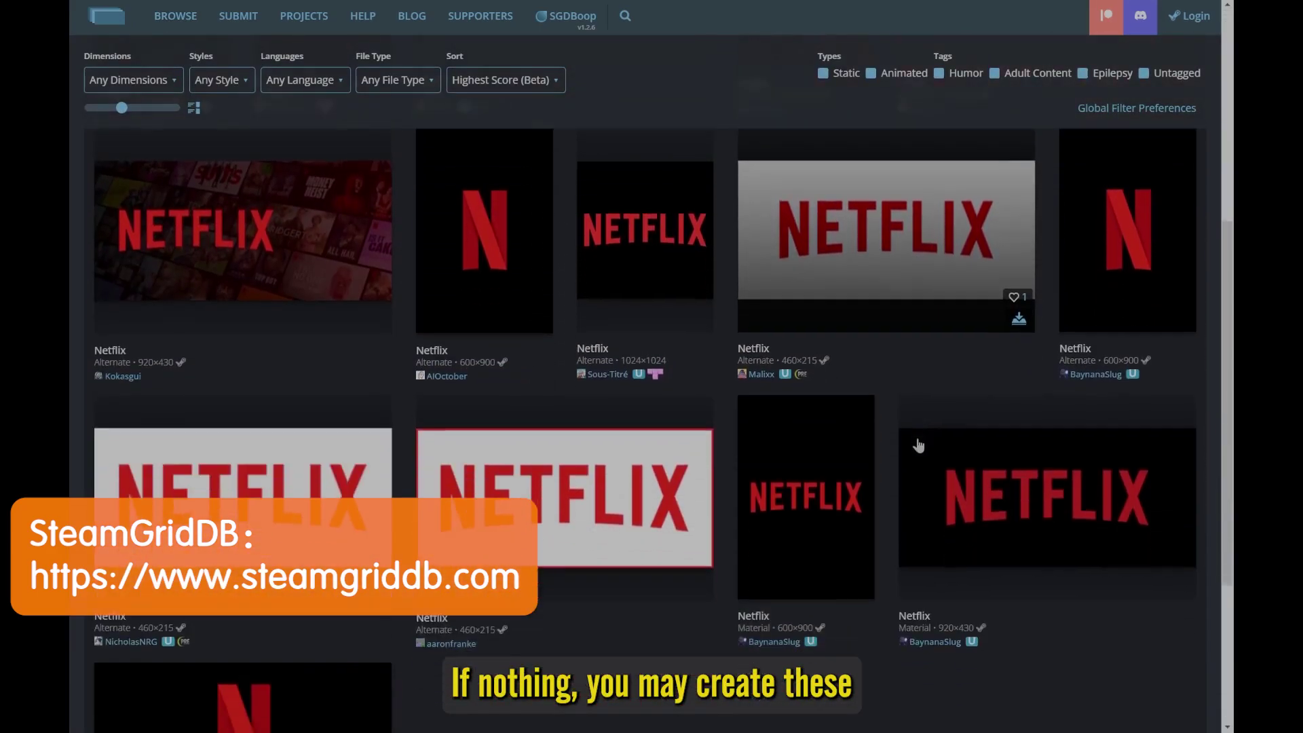
pyautogui.scroll(7, 600, 487)
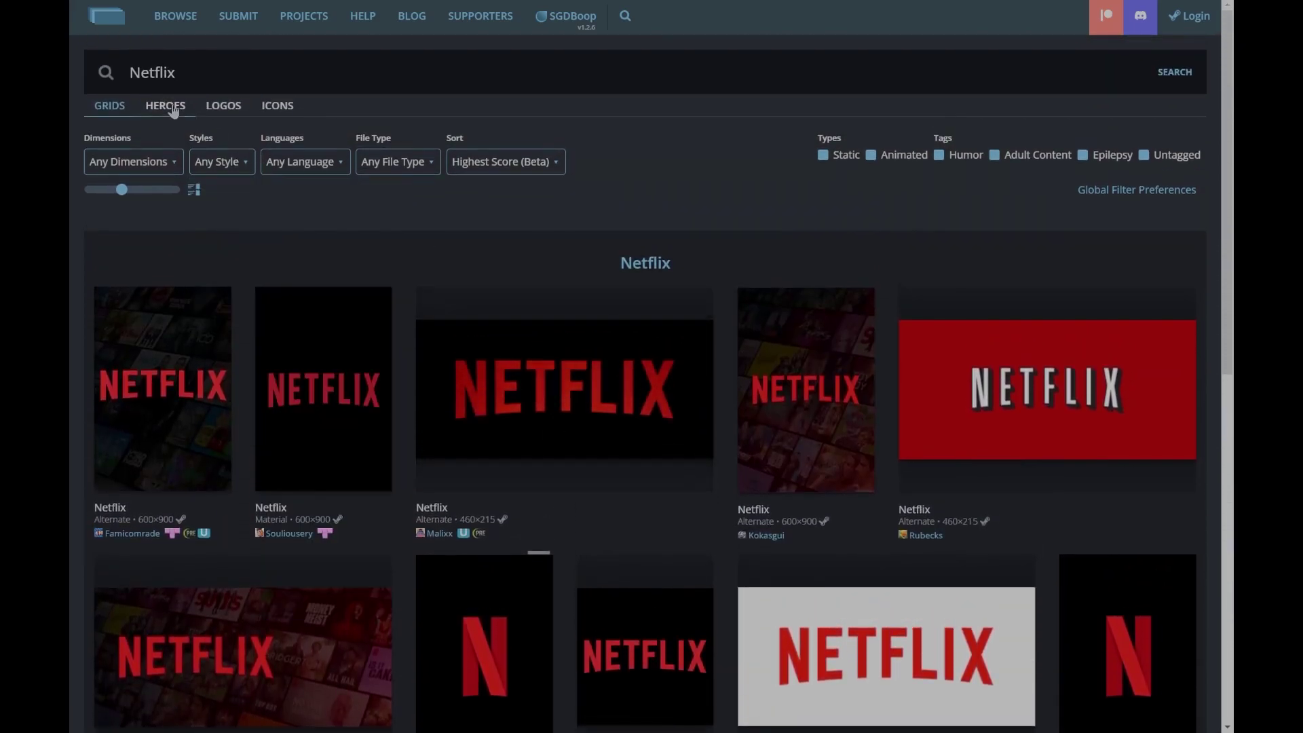
pyautogui.click(173, 108)
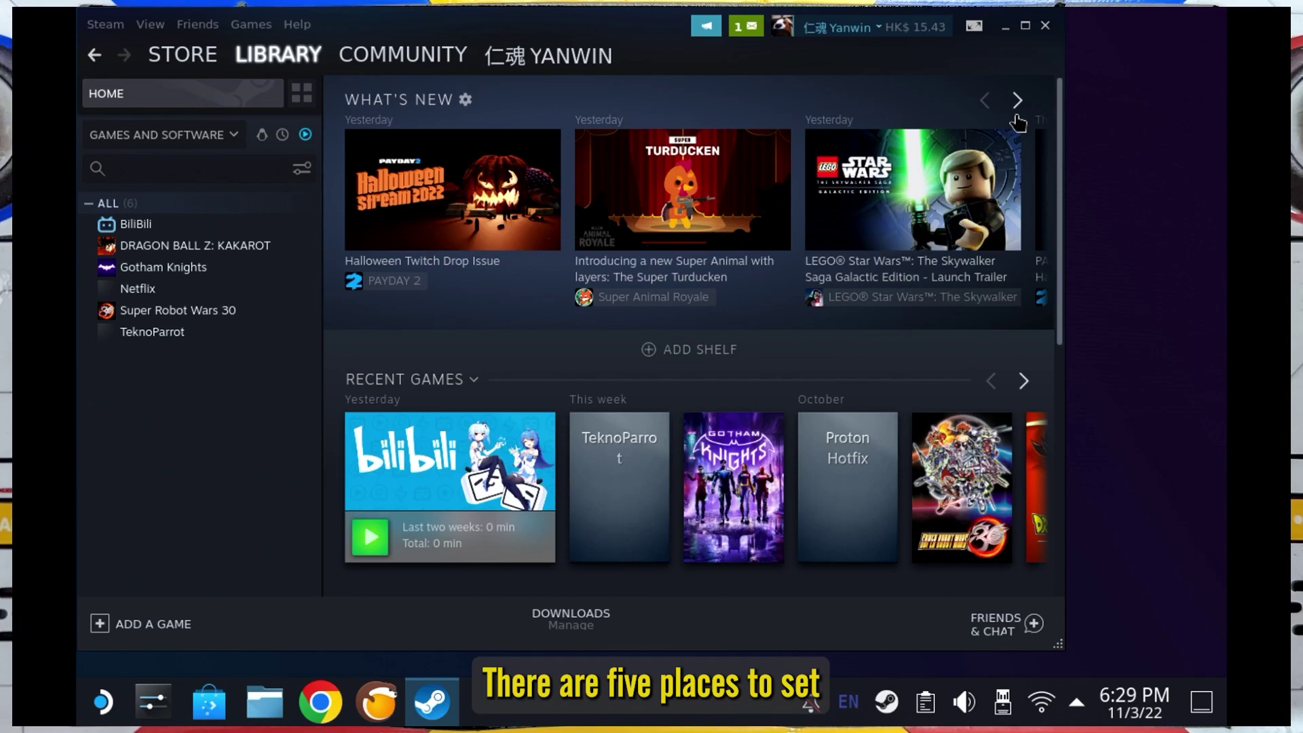
# - Set /home/deck/Pictures/netflix/Netflix Heroes.png as the Netflix shortcut's custom background
pyautogui.click(229, 294)
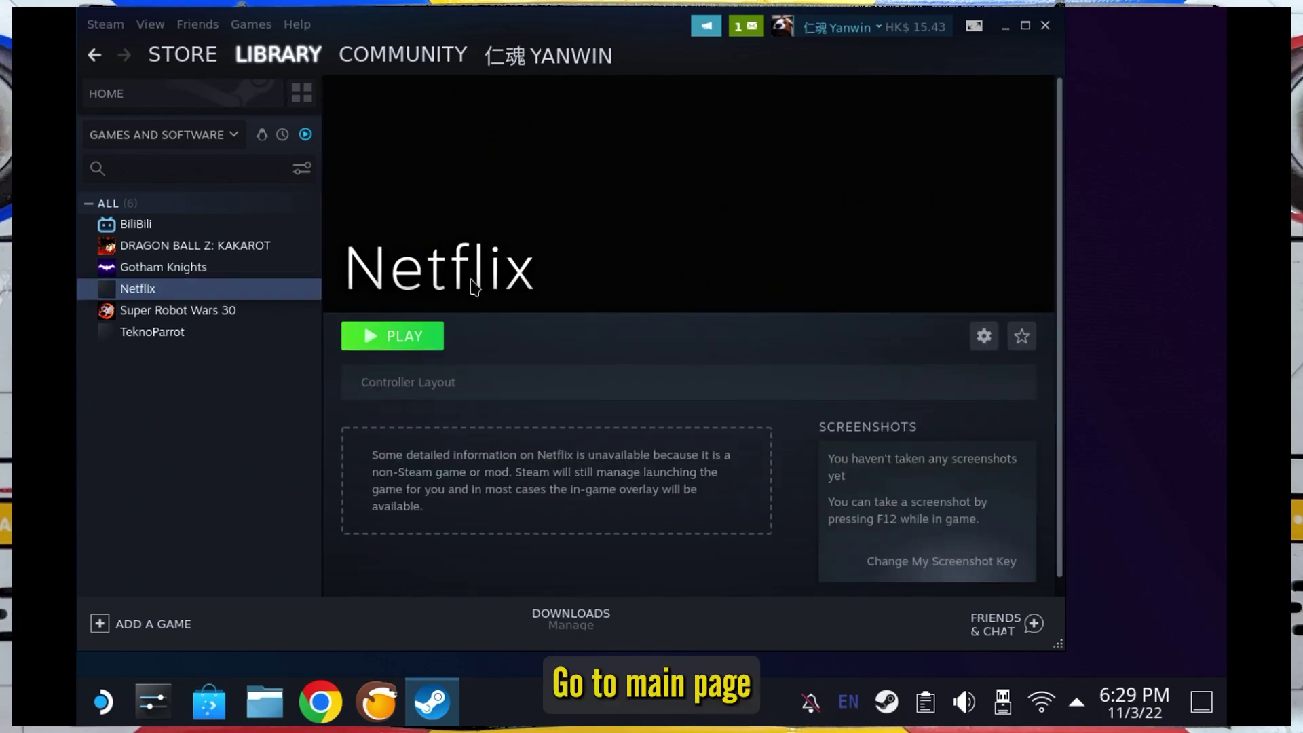
pyautogui.rightClick(644, 205)
pyautogui.click(679, 216)
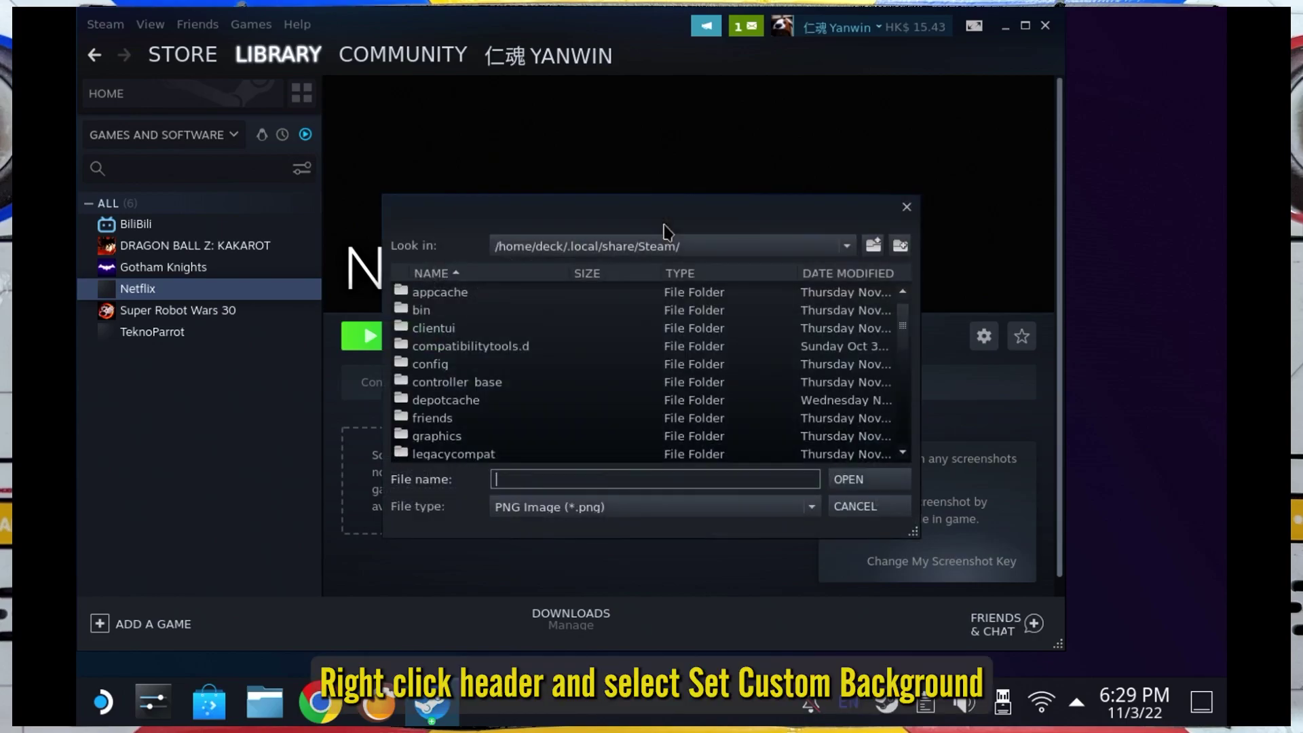
pyautogui.click(679, 250)
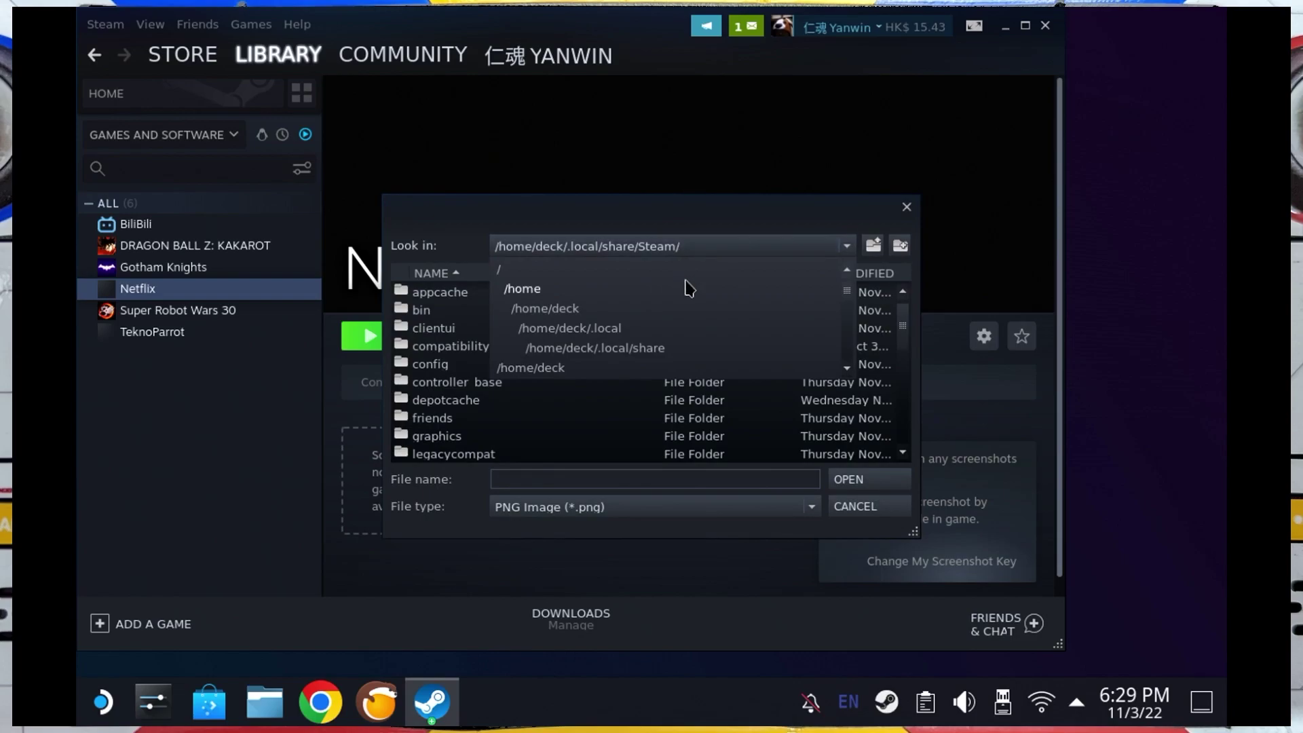
pyautogui.click(685, 319)
pyautogui.scroll(-5, 909, 421)
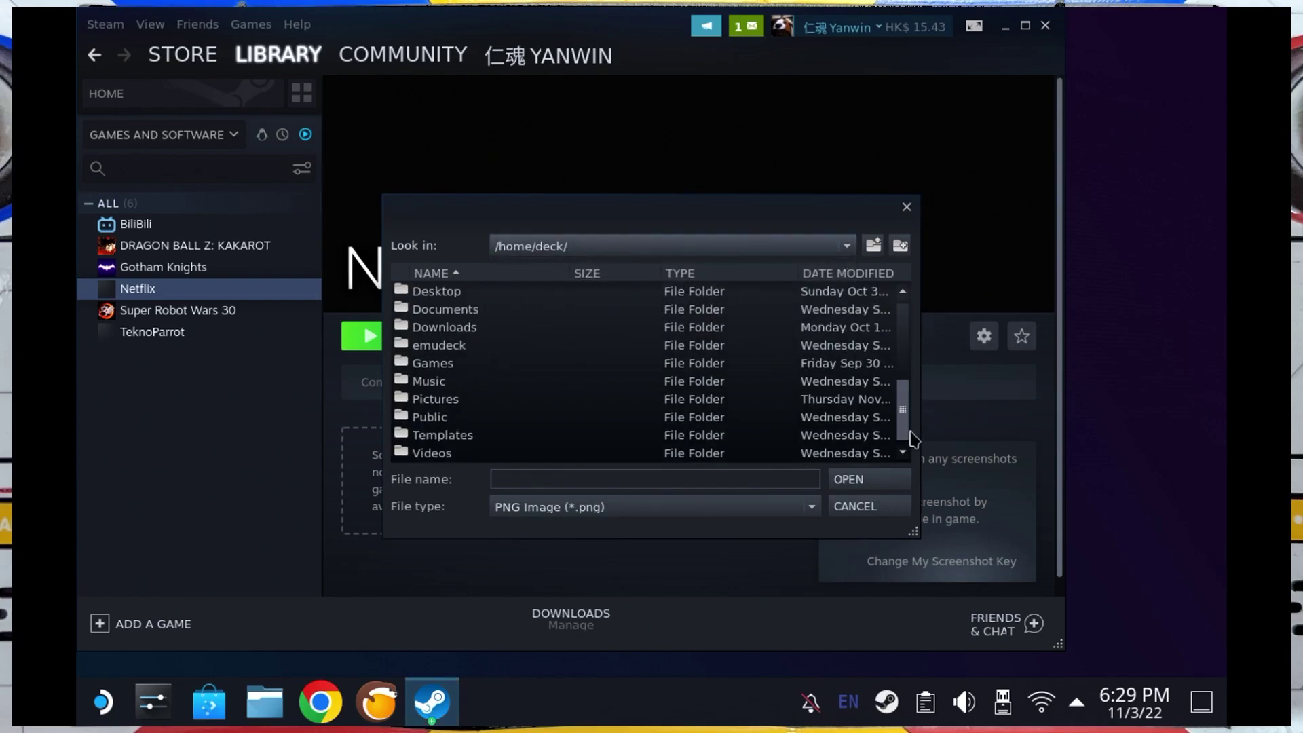
pyautogui.doubleClick(436, 396)
pyautogui.click(434, 328)
pyautogui.doubleClick(435, 328)
pyautogui.click(511, 319)
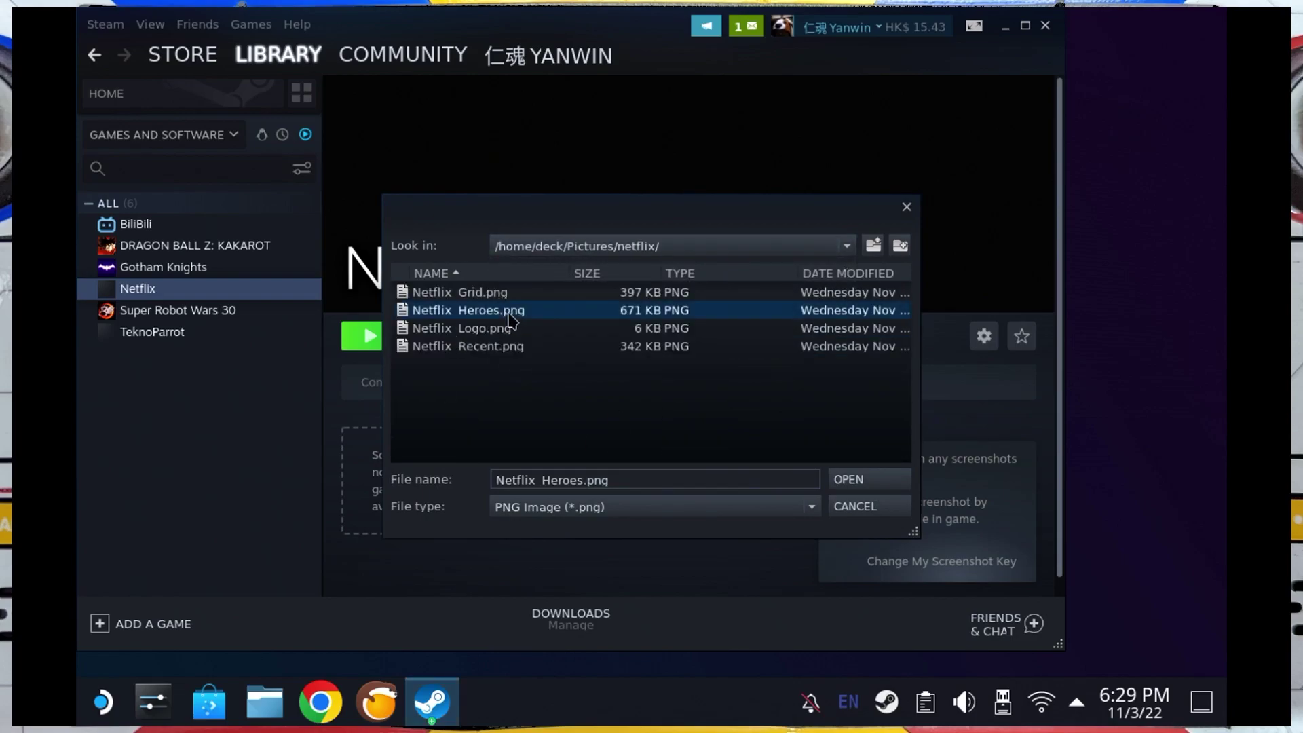
pyautogui.click(848, 480)
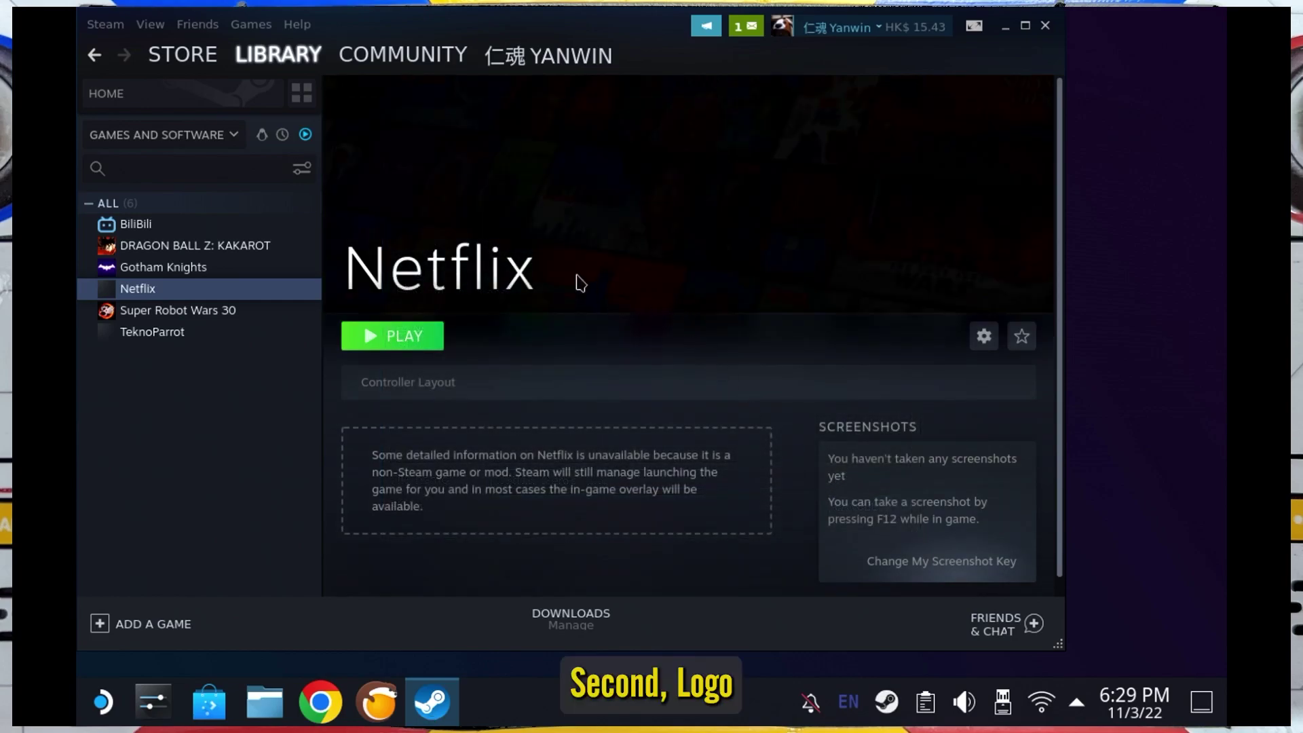
# - Set Netflix Logo.png as the custom logo on the Netflix game page
pyautogui.rightClick(592, 226)
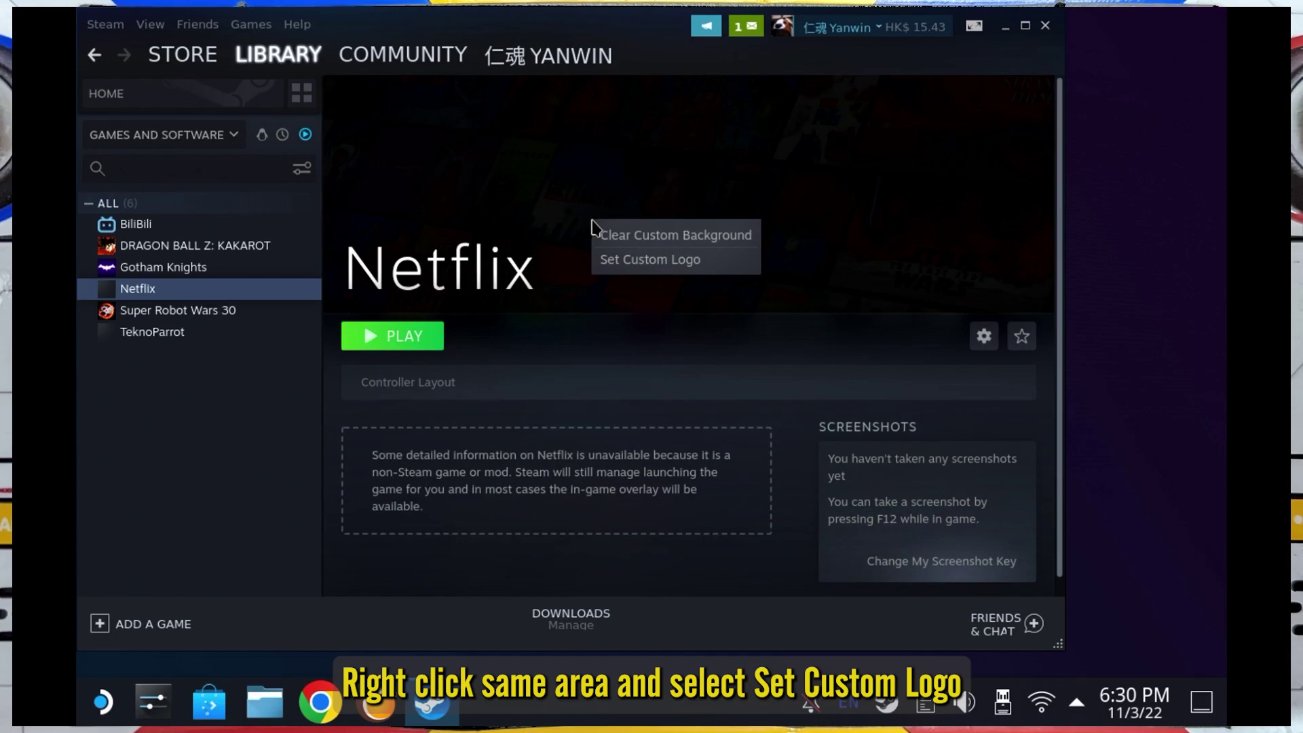
pyautogui.click(642, 261)
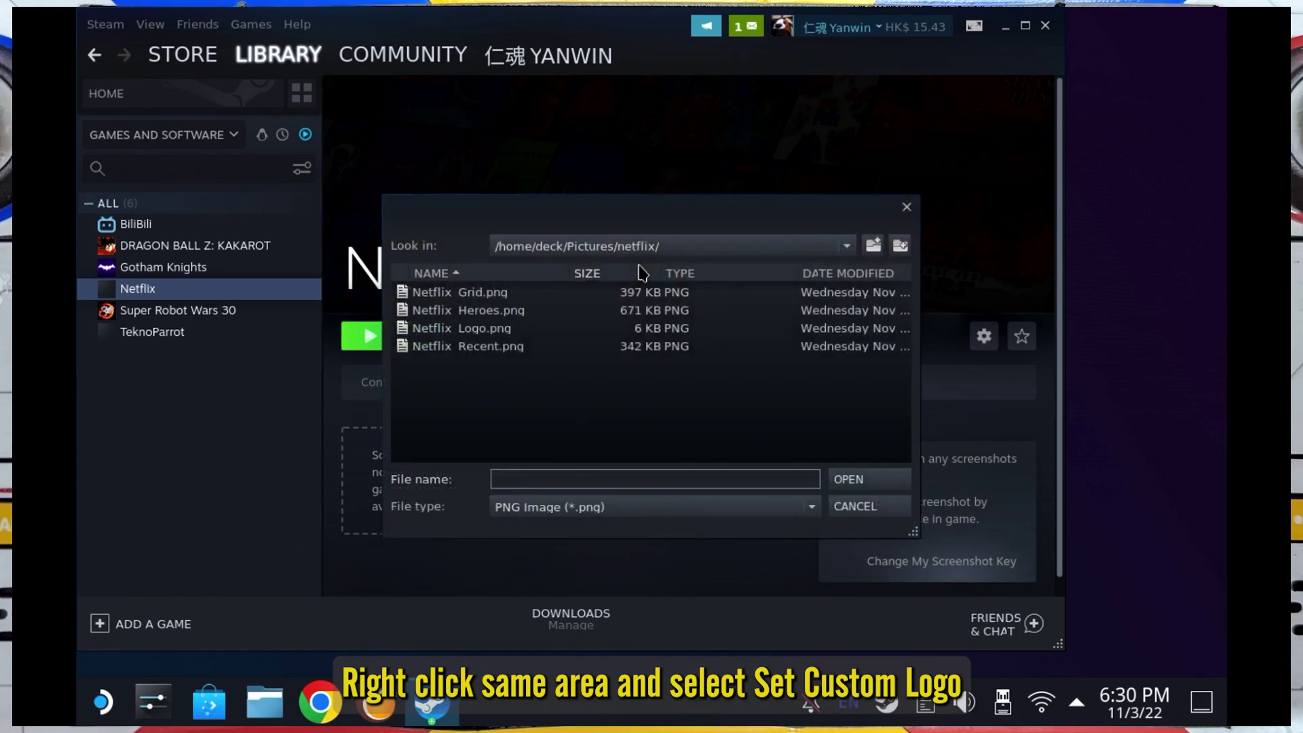
pyautogui.click(503, 332)
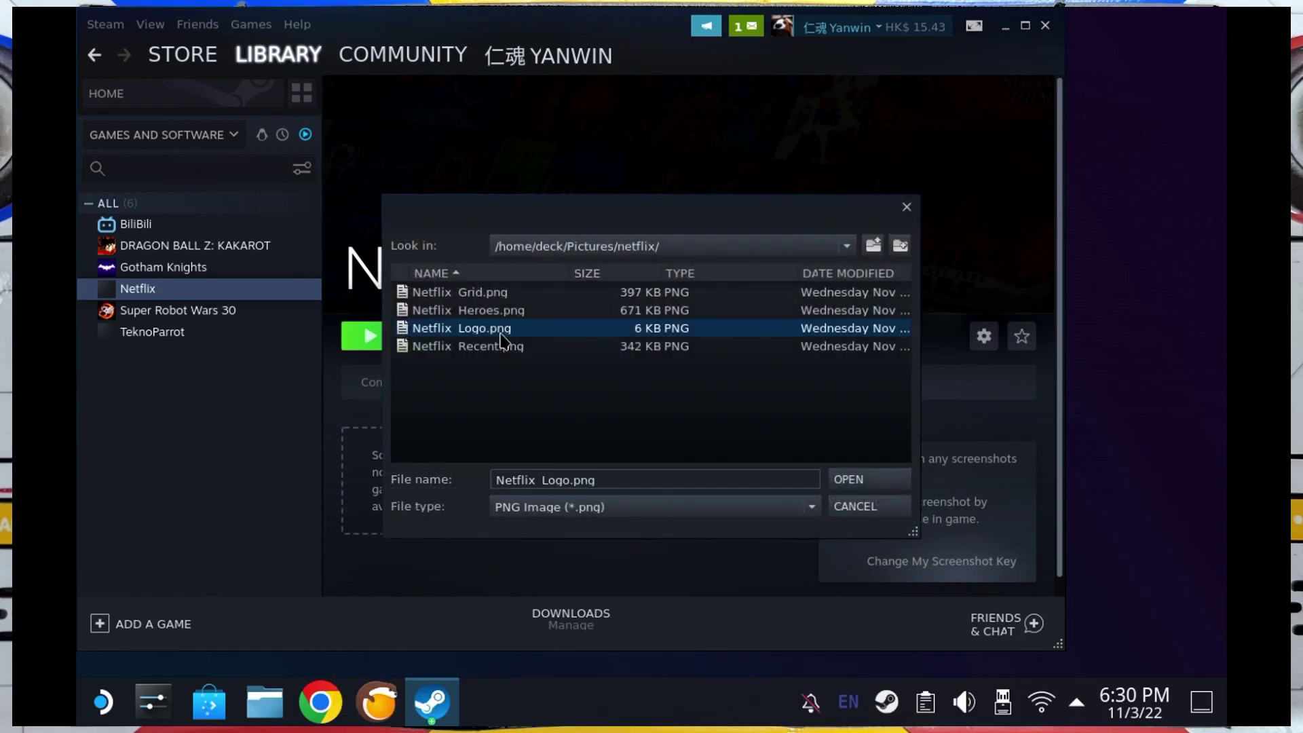
pyautogui.click(860, 480)
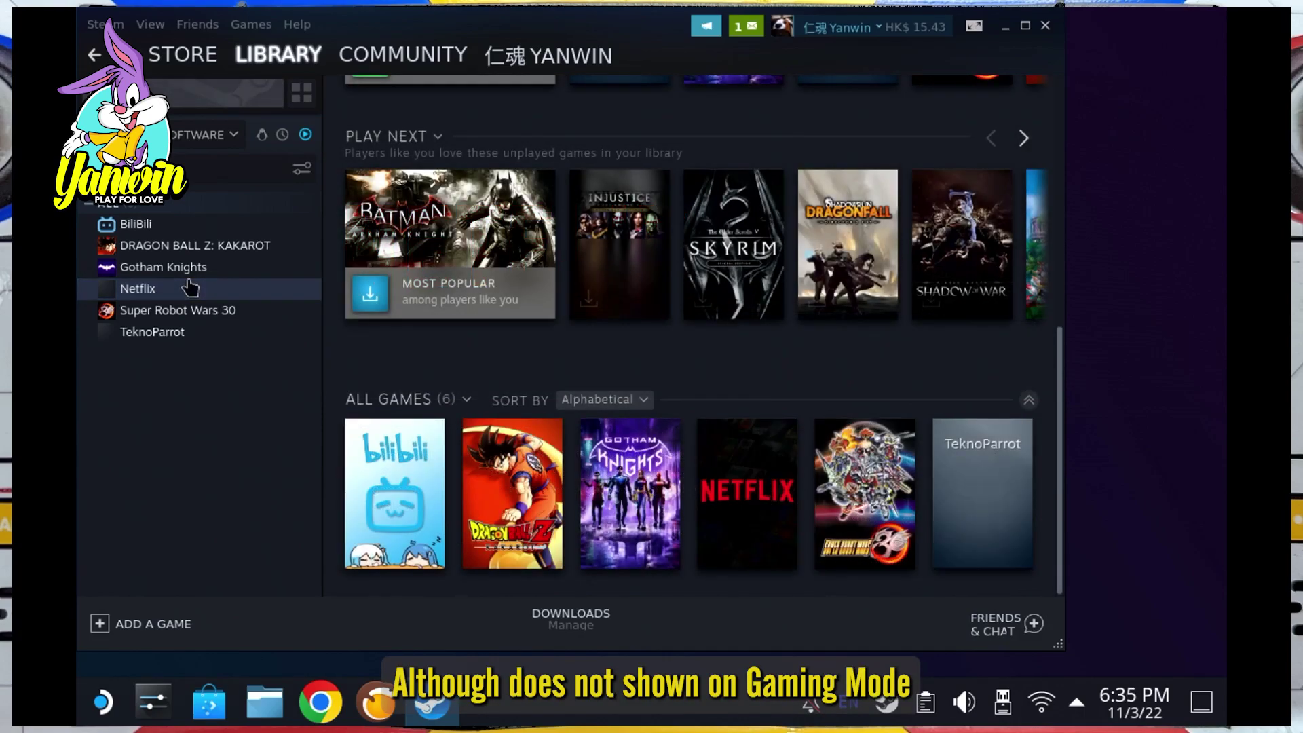
# - Set Pictures/netflix/Netflix Icon.png as the Netflix shortcut's icon in its properties
pyautogui.click(175, 293)
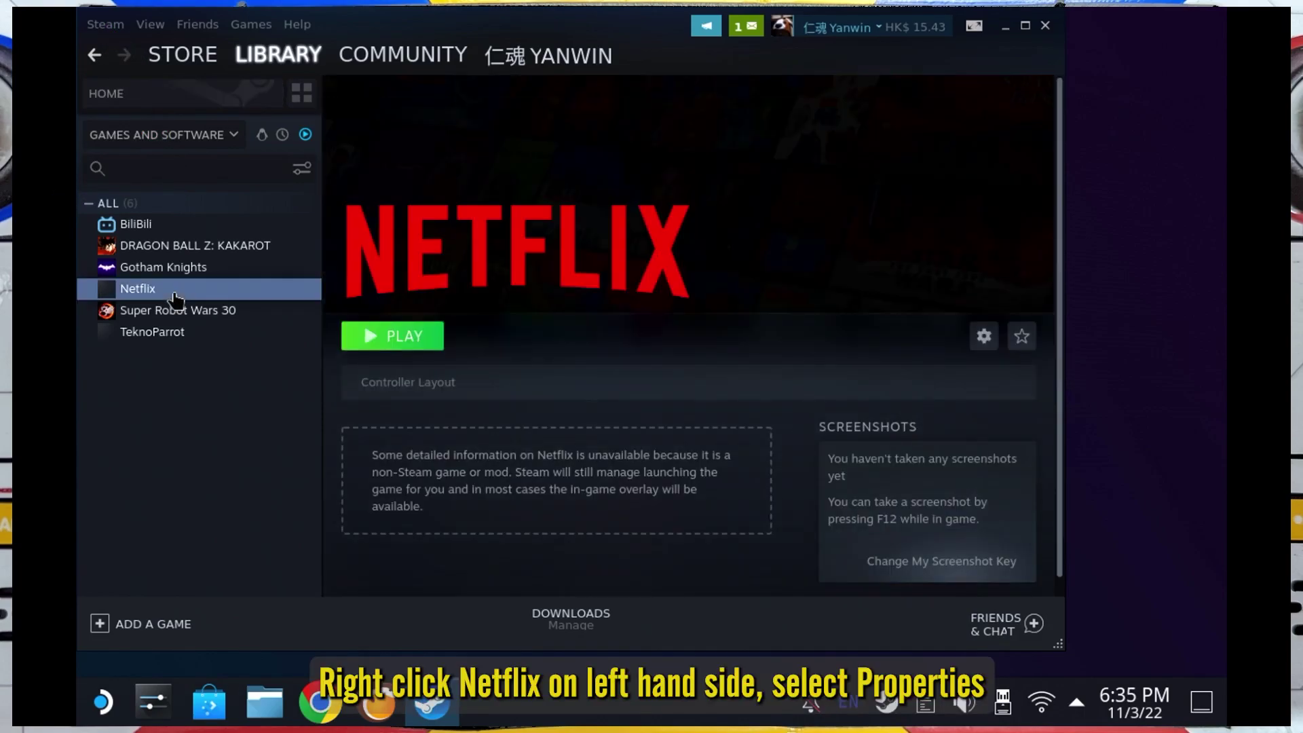
pyautogui.rightClick(174, 297)
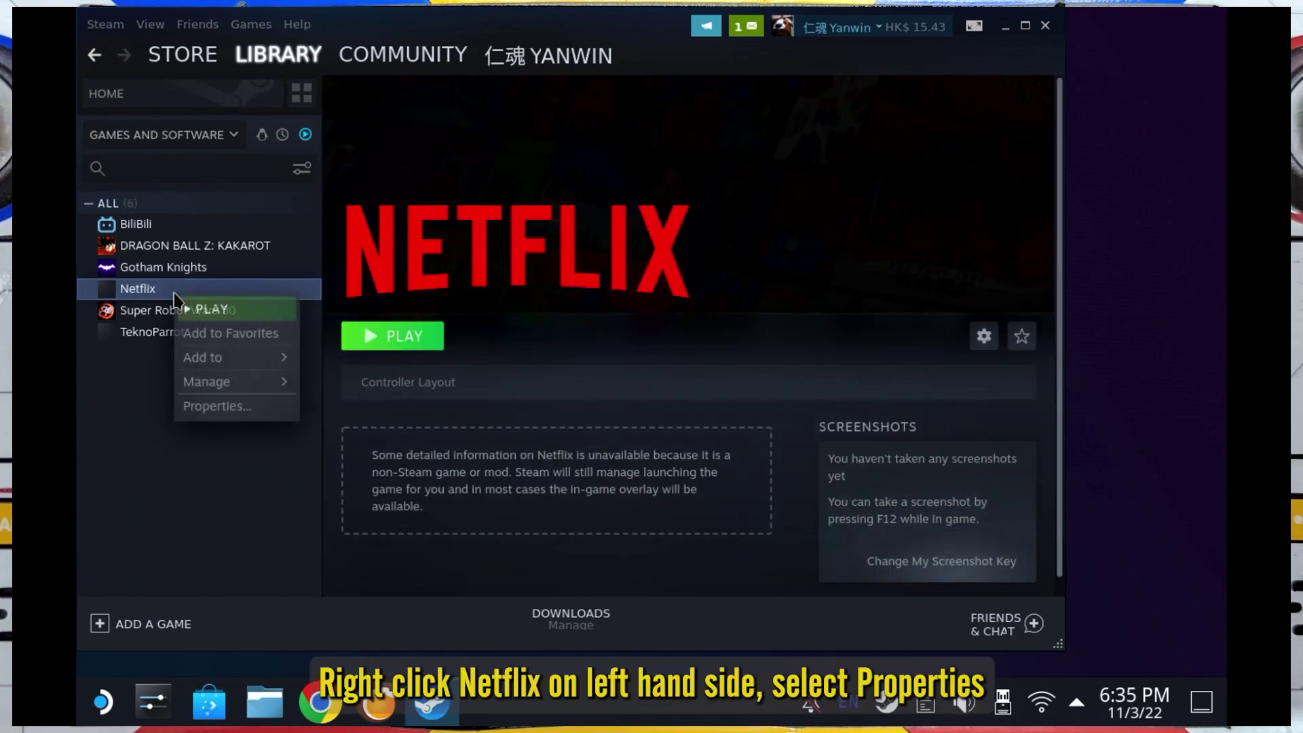
pyautogui.click(217, 406)
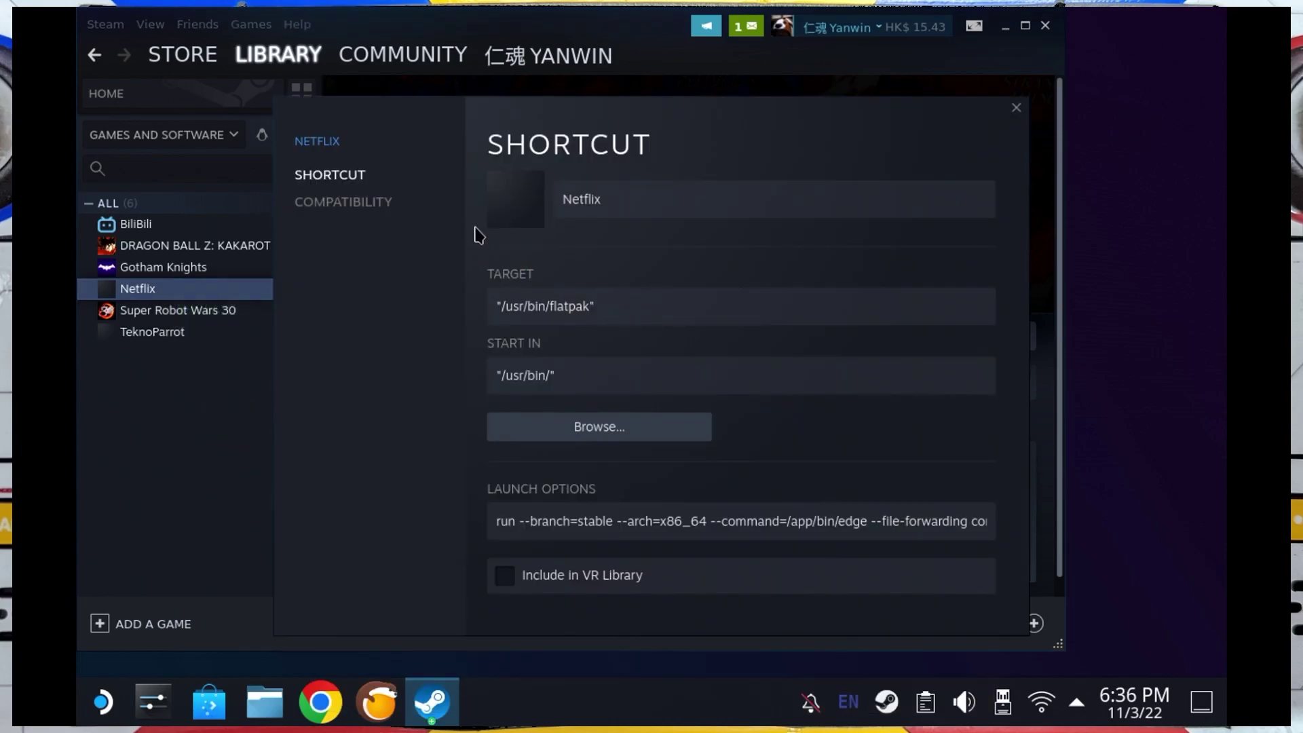
pyautogui.click(495, 209)
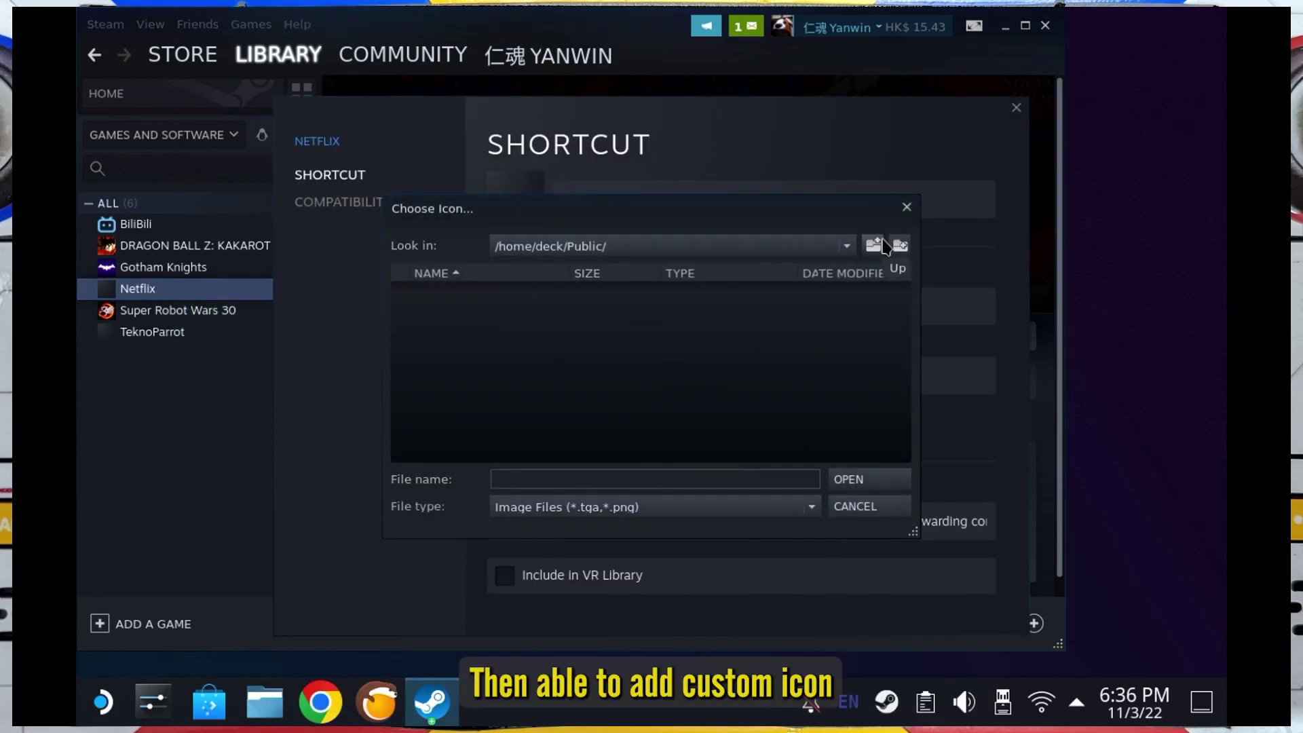
pyautogui.click(886, 246)
pyautogui.click(436, 399)
pyautogui.doubleClick(436, 399)
pyautogui.doubleClick(450, 335)
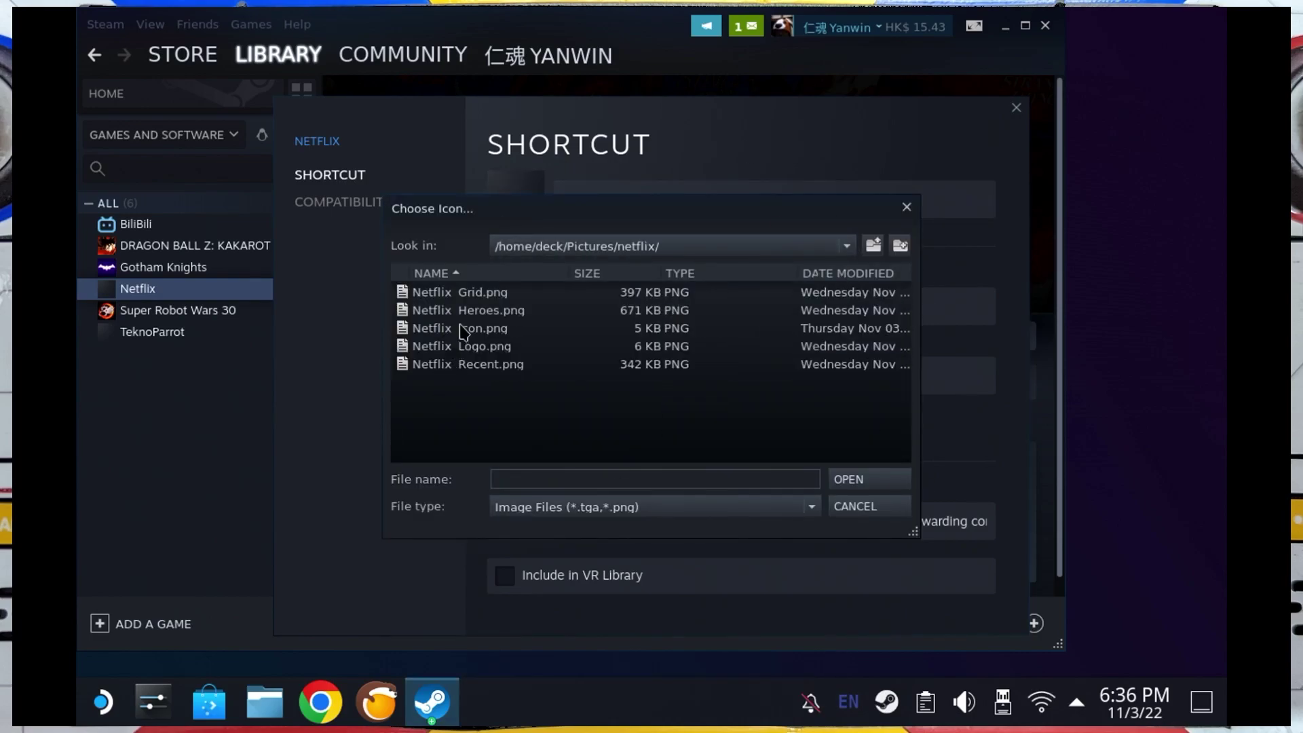
pyautogui.click(464, 330)
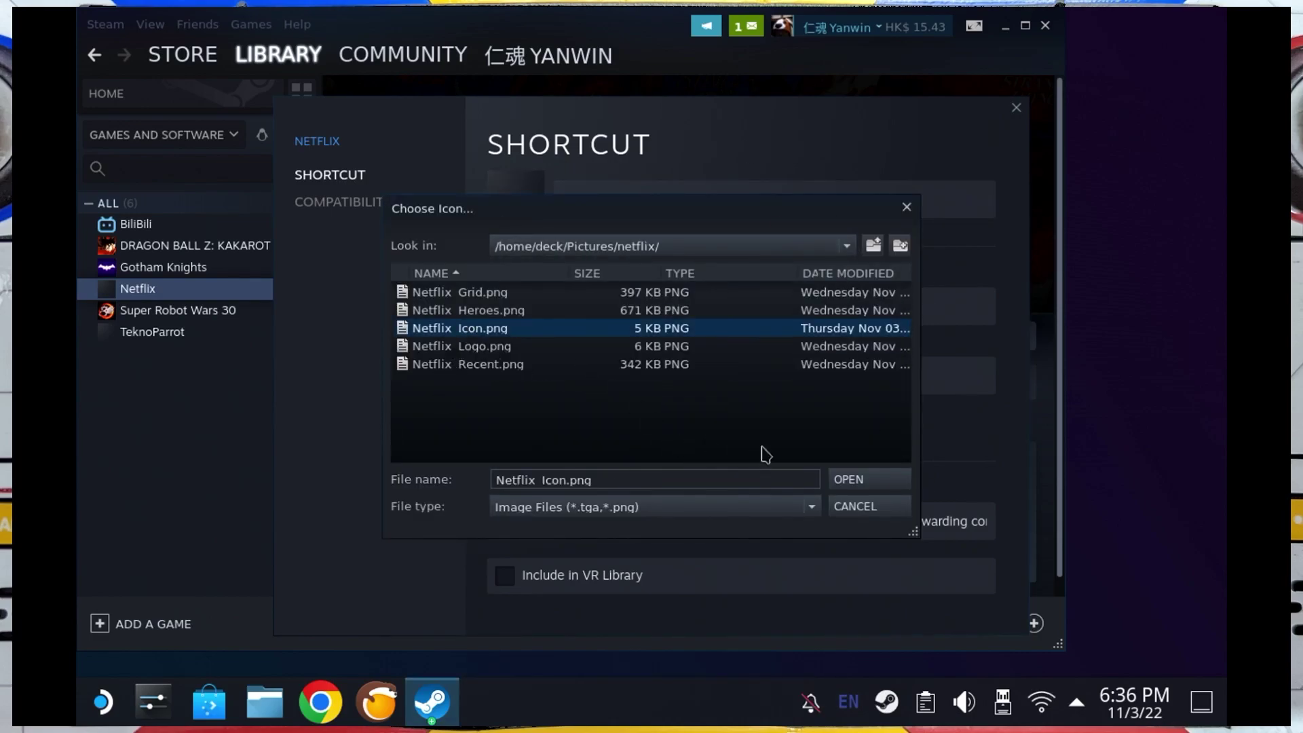
pyautogui.click(848, 481)
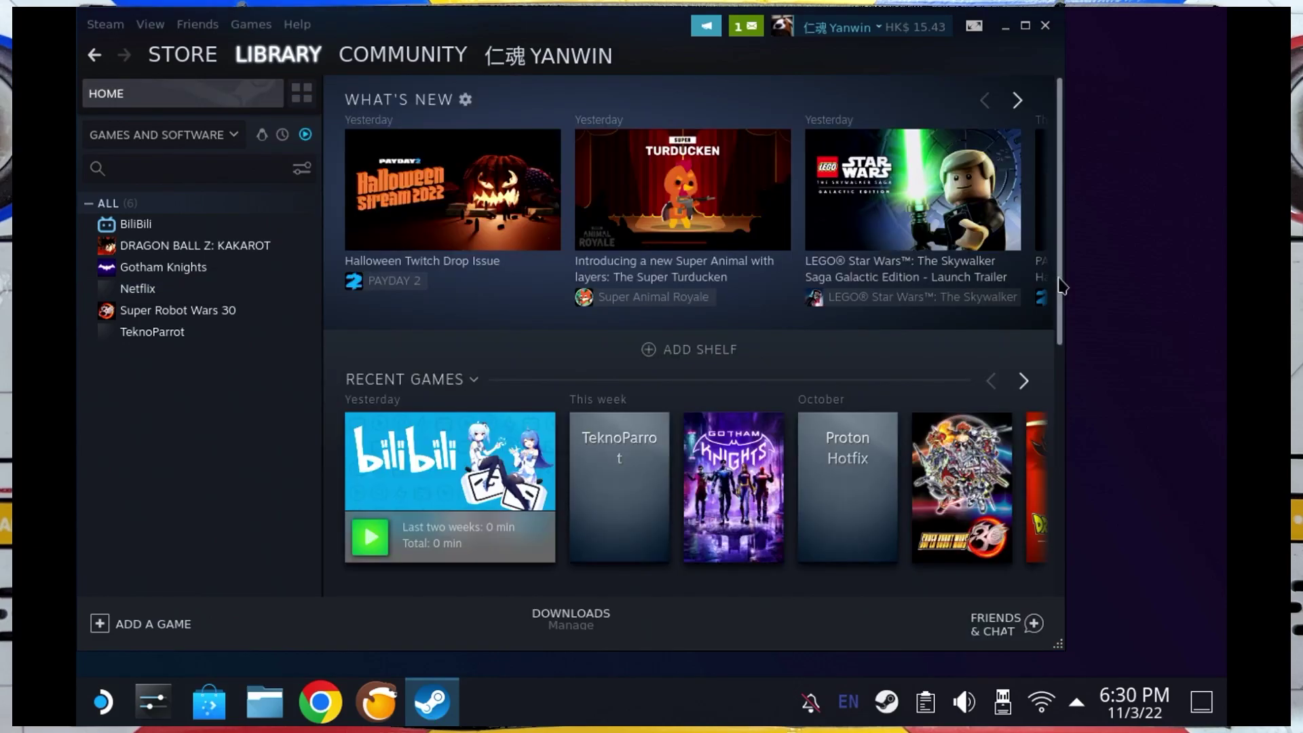
# - Set Netflix Grid.png as the custom artwork for the Netflix tile in All Games
pyautogui.scroll(-6, 1029, 511)
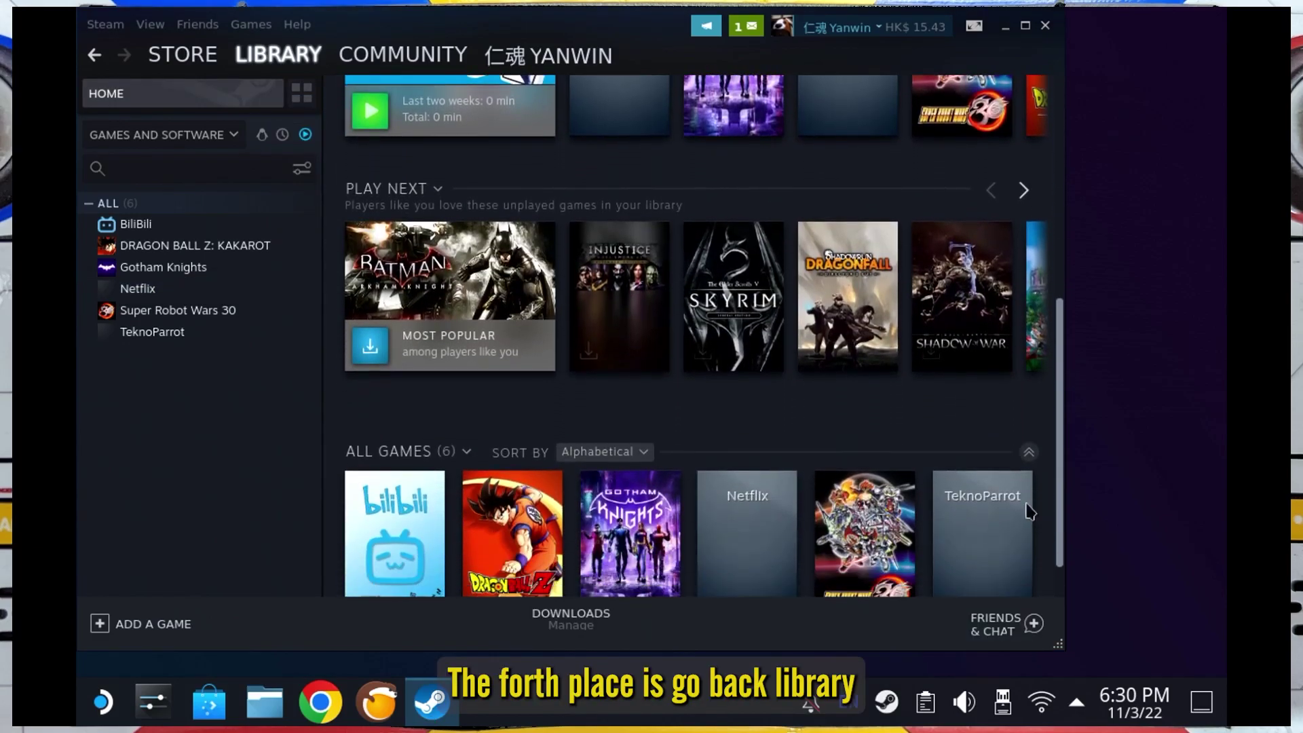
pyautogui.scroll(-1, 1030, 510)
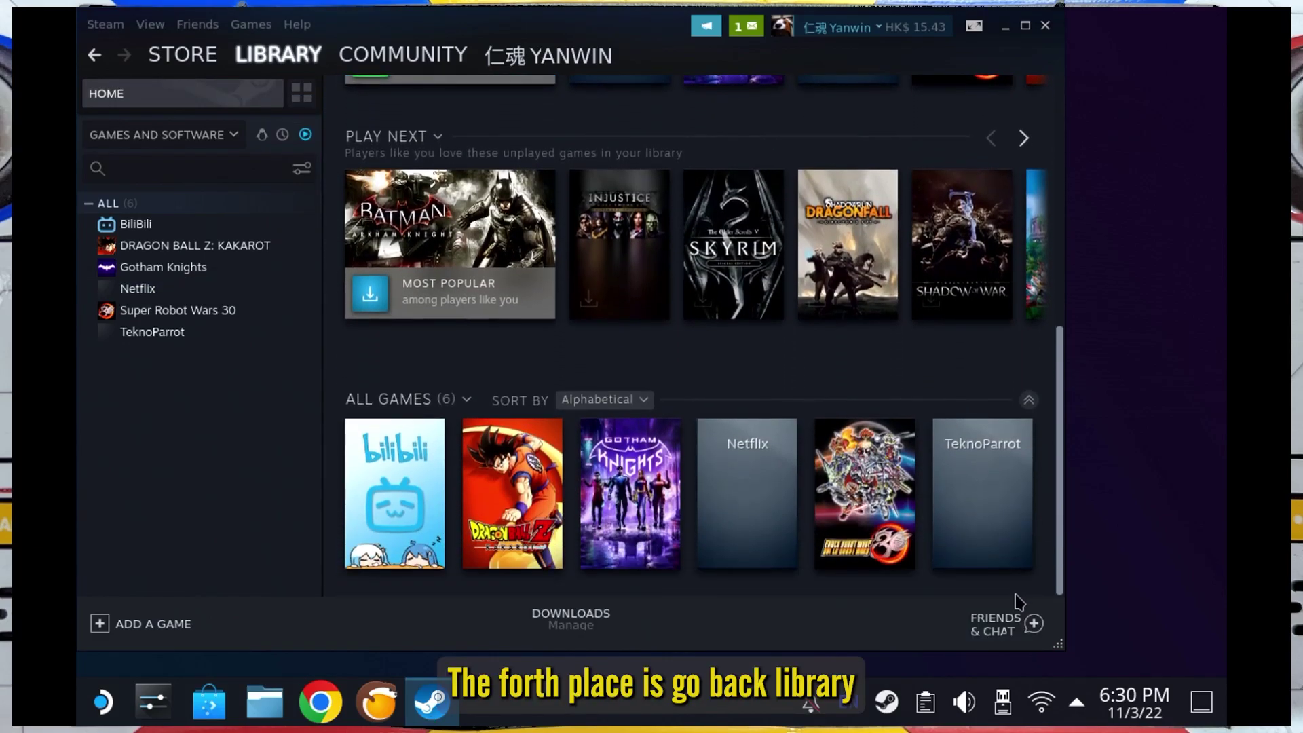
pyautogui.rightClick(743, 538)
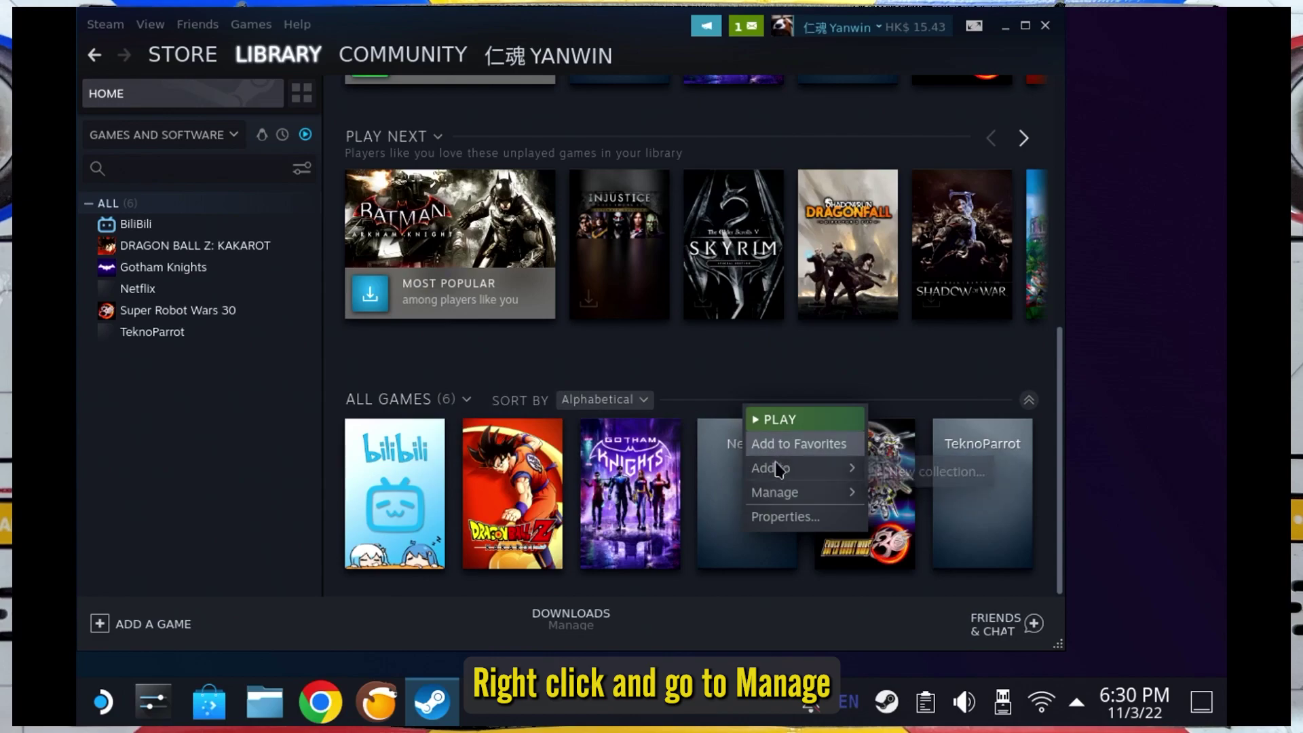
pyautogui.moveTo(783, 500)
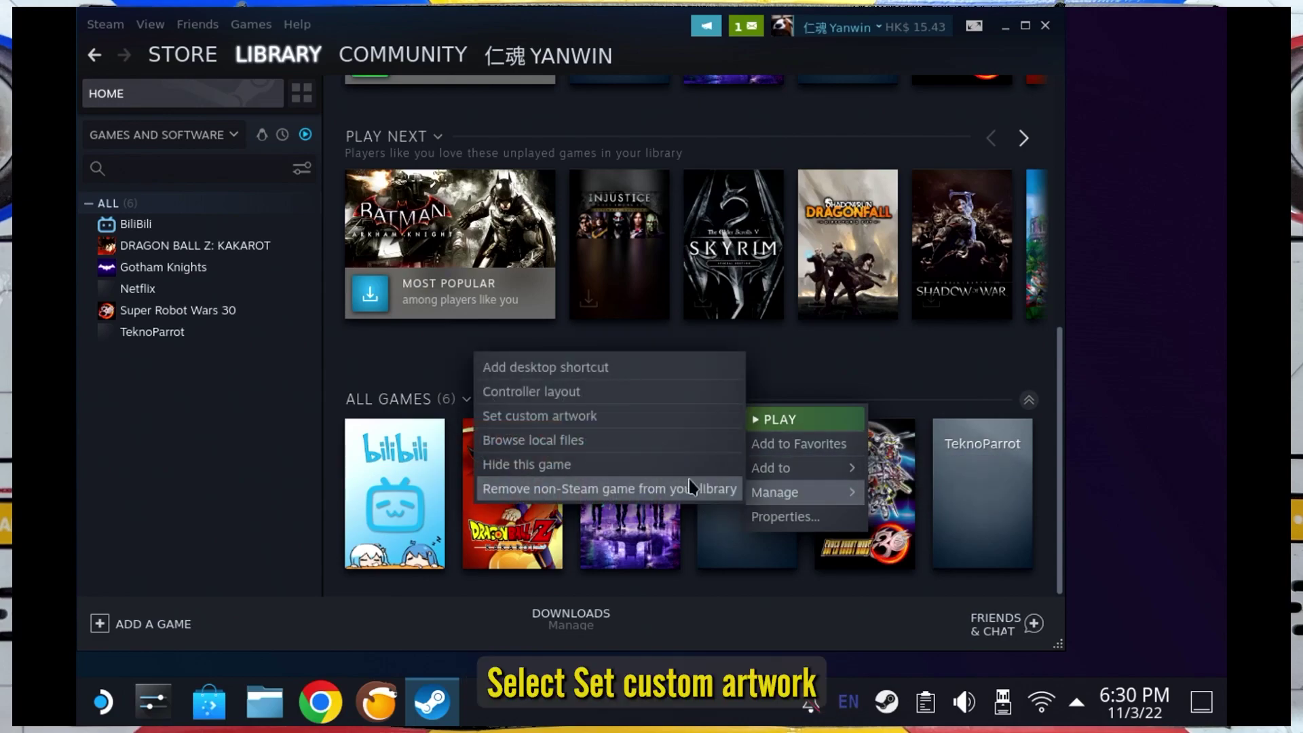
pyautogui.click(652, 428)
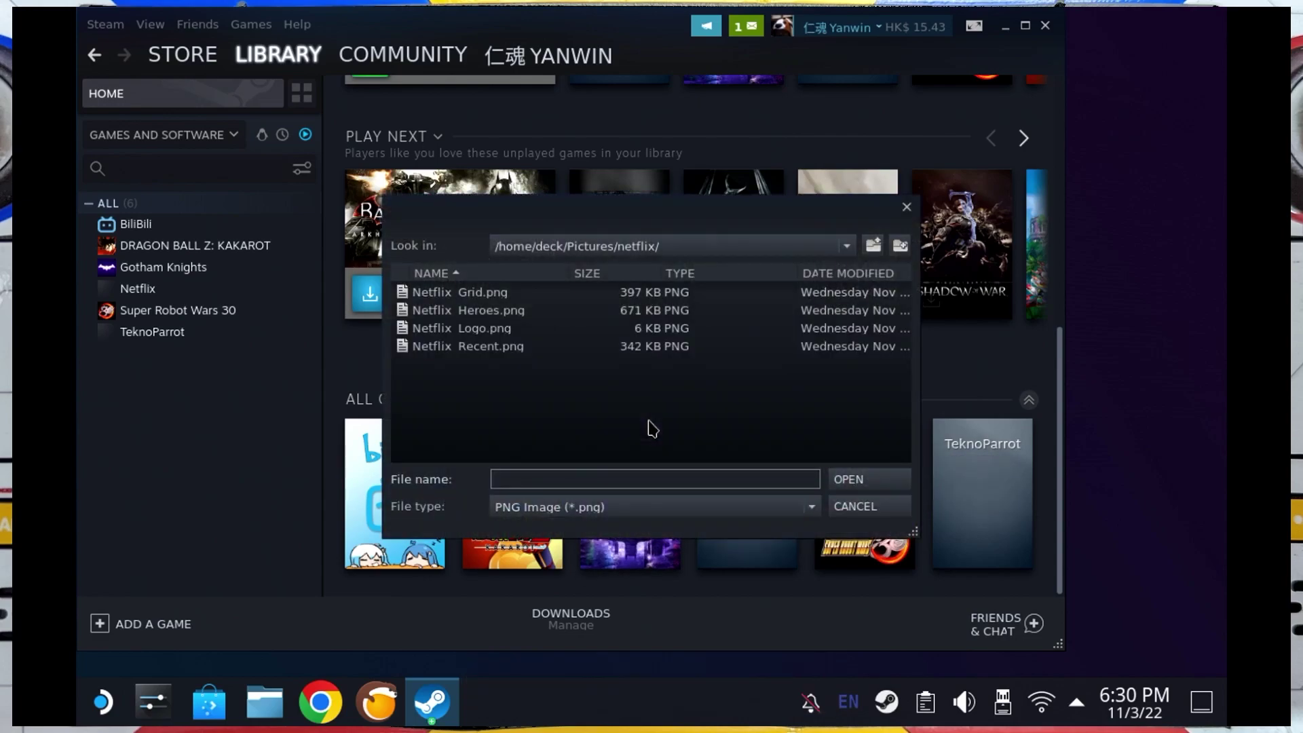
pyautogui.click(490, 298)
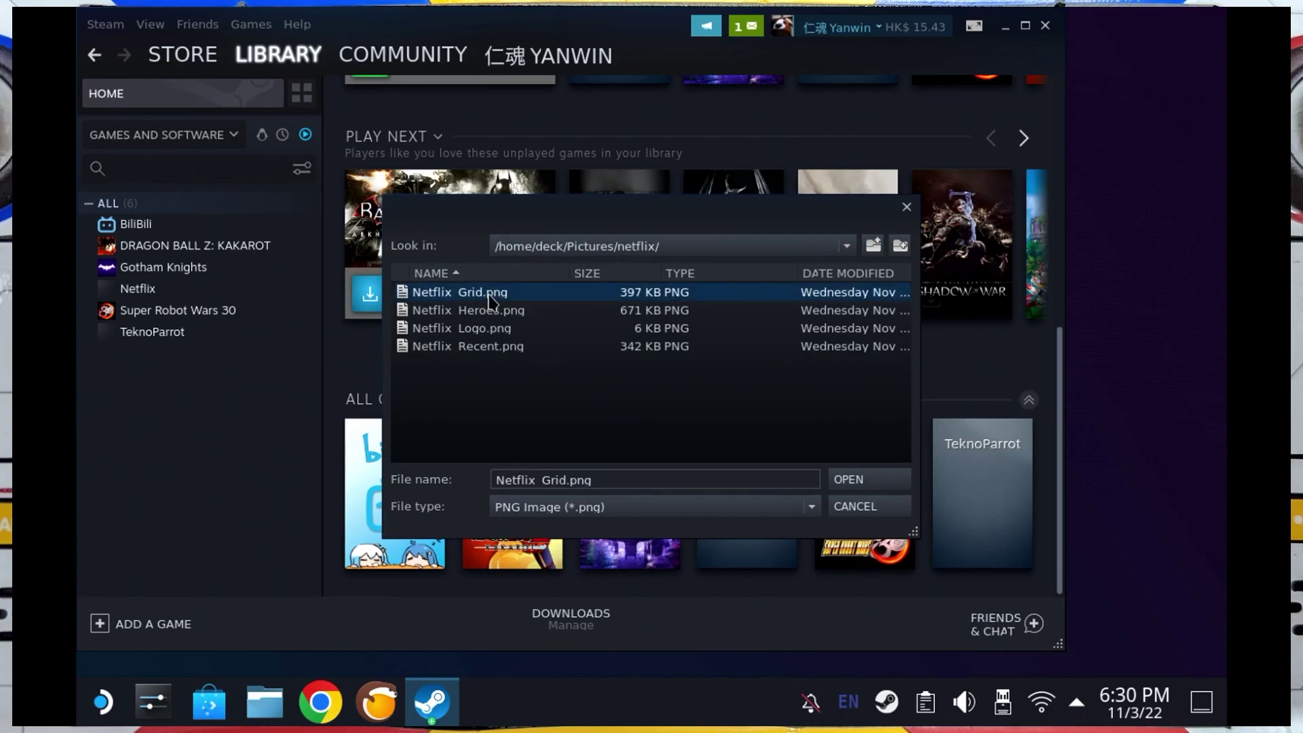
pyautogui.click(839, 478)
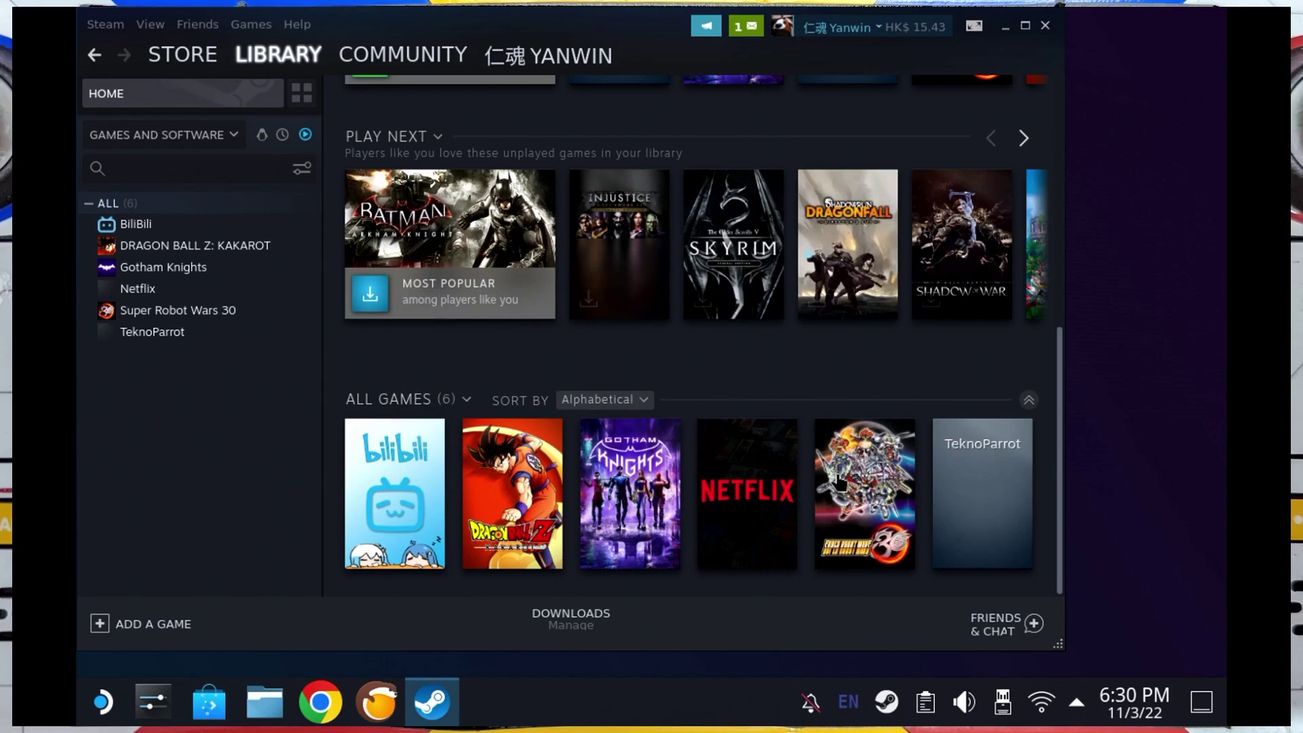
pyautogui.moveTo(291, 66)
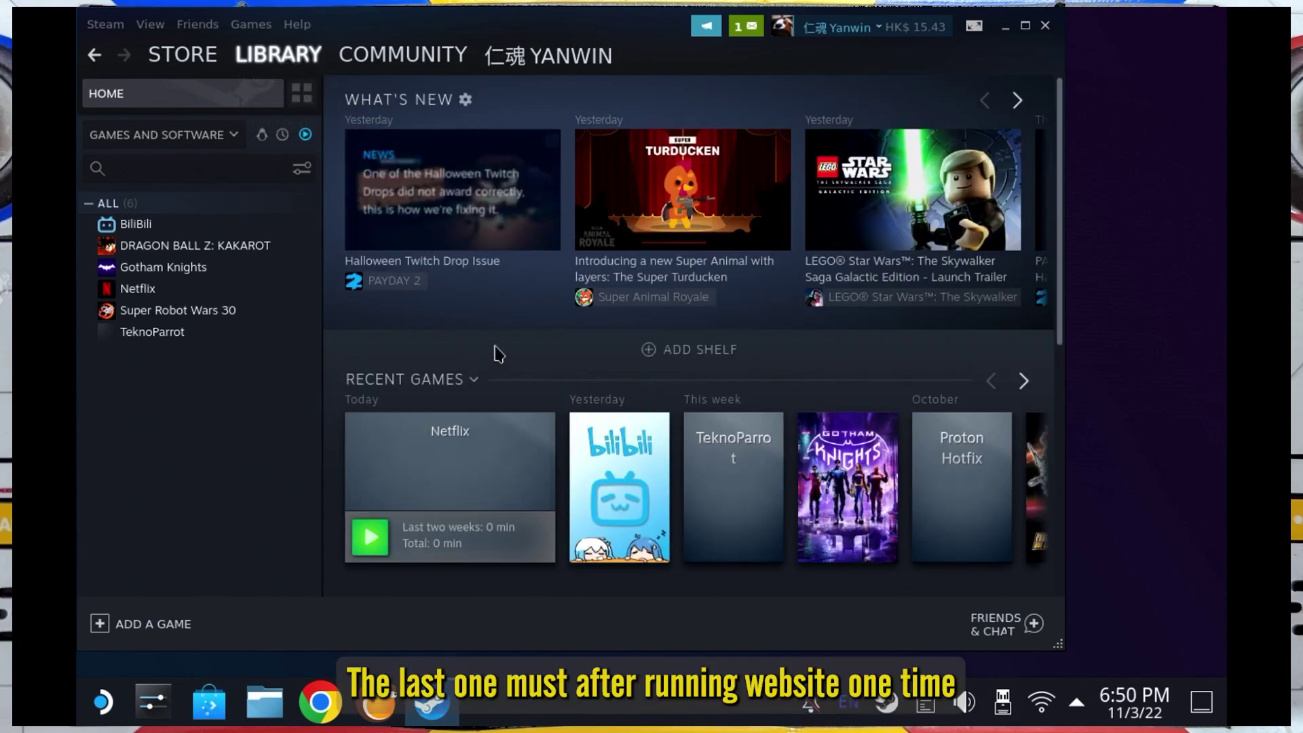
# - Give the Recent Games Netflix tile the Netflix Recent.png artwork from Pictures/netflix
pyautogui.rightClick(503, 493)
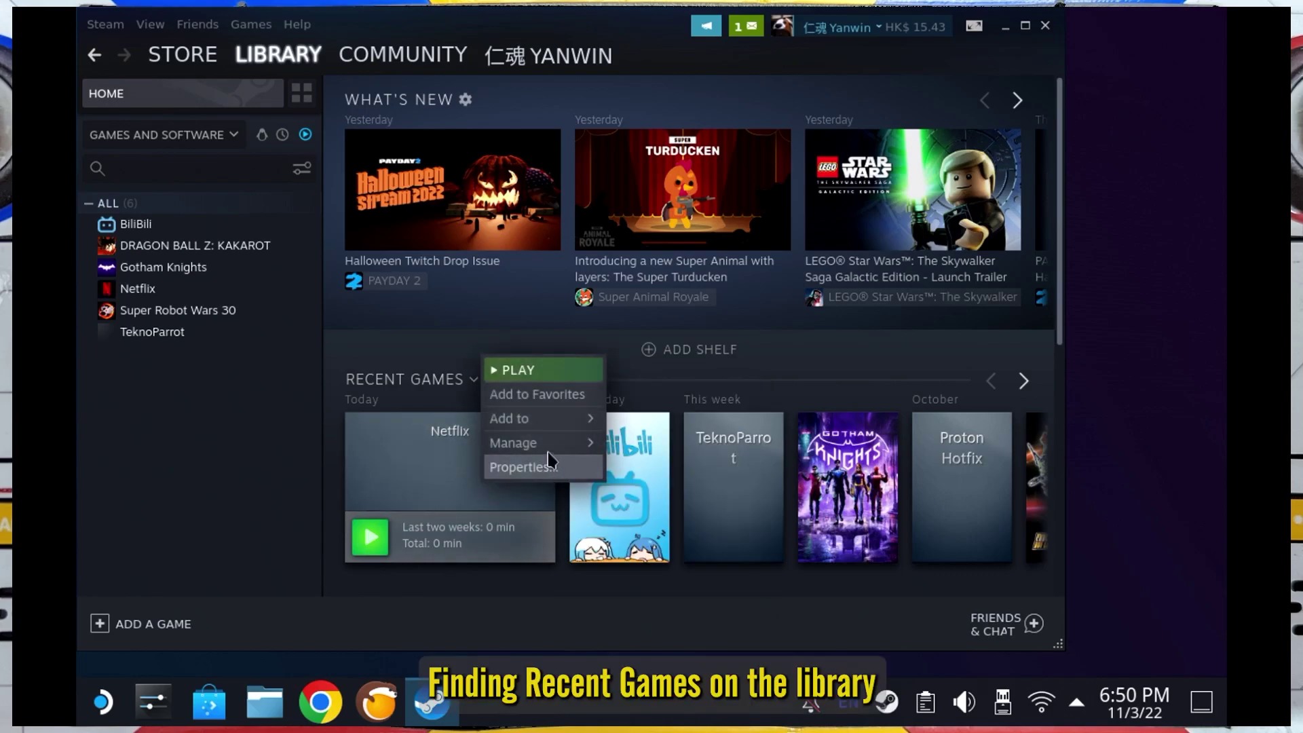
pyautogui.moveTo(560, 442)
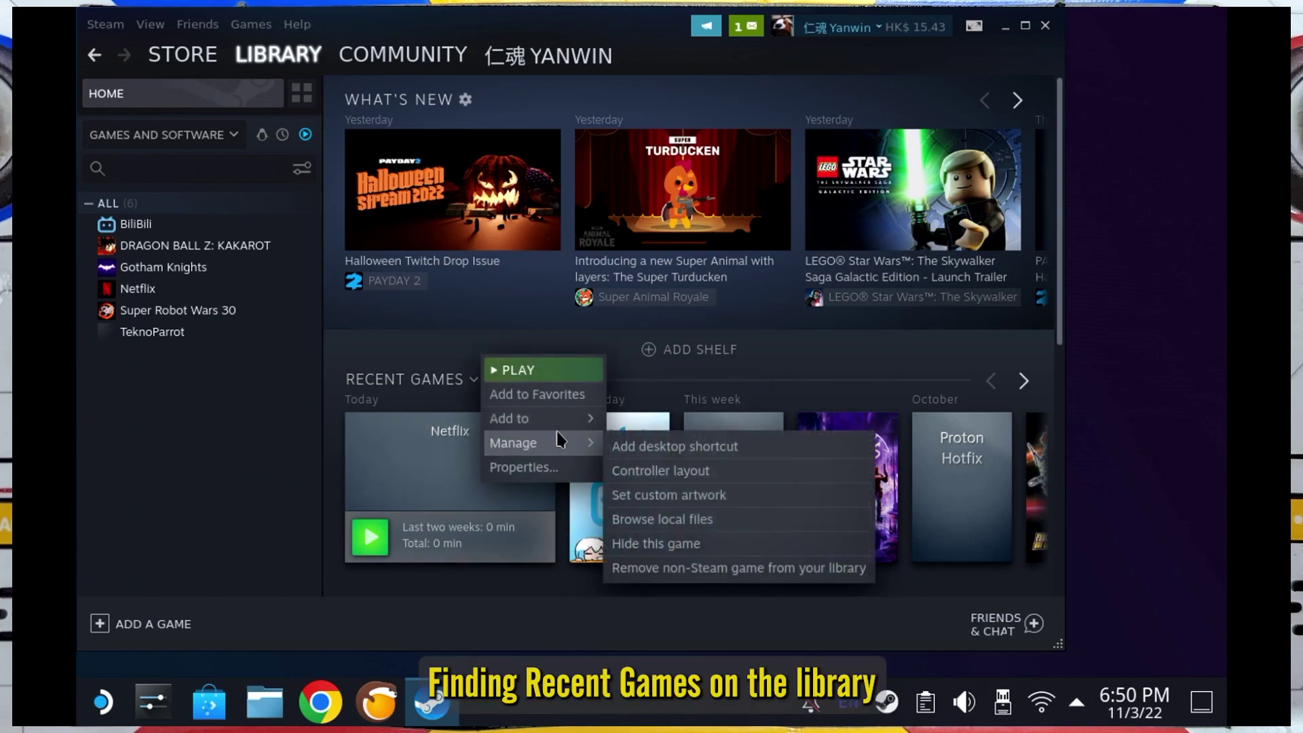
pyautogui.click(661, 494)
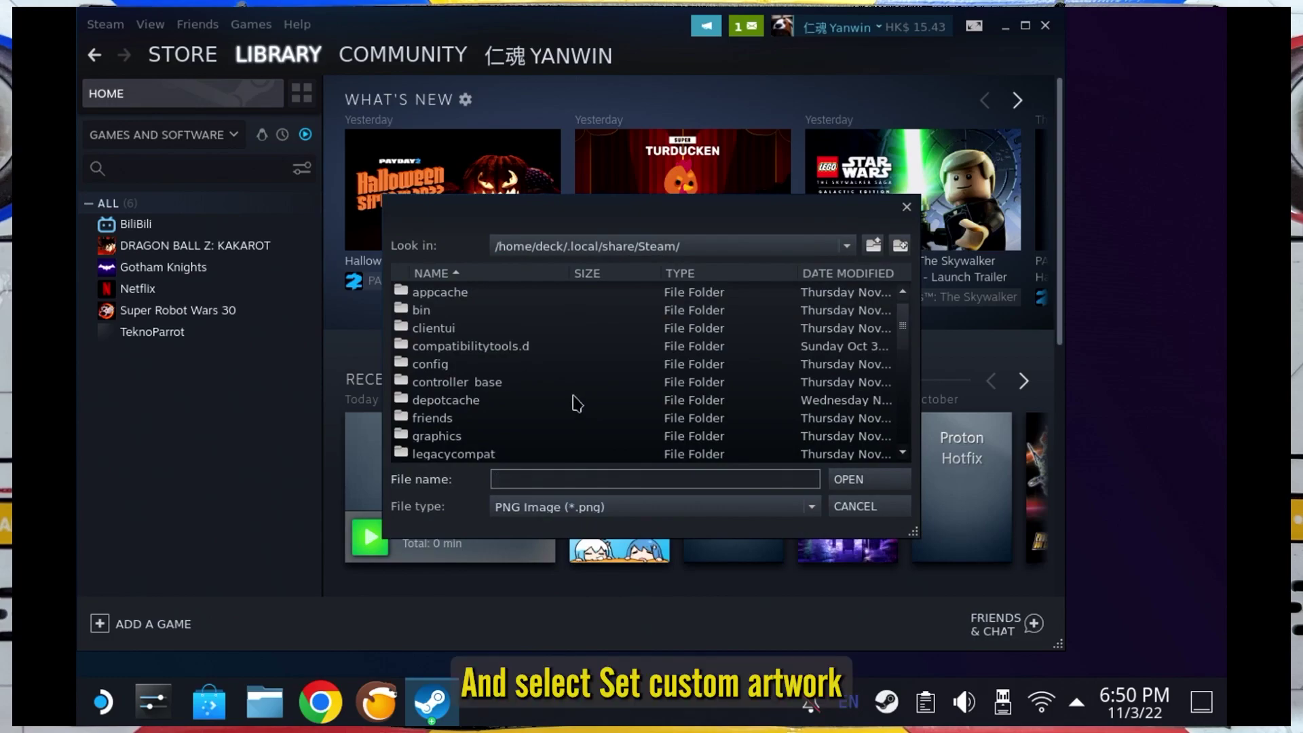
pyautogui.click(780, 245)
pyautogui.click(786, 309)
pyautogui.doubleClick(434, 400)
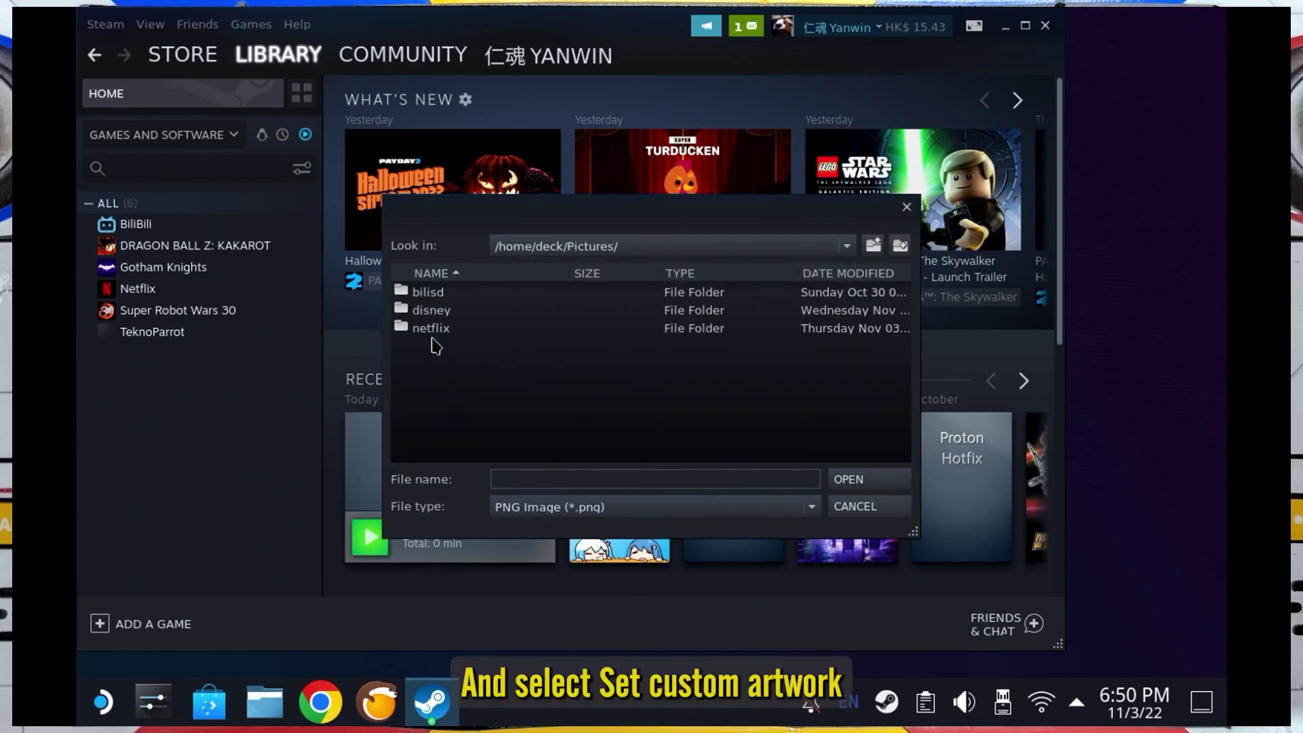
pyautogui.doubleClick(432, 332)
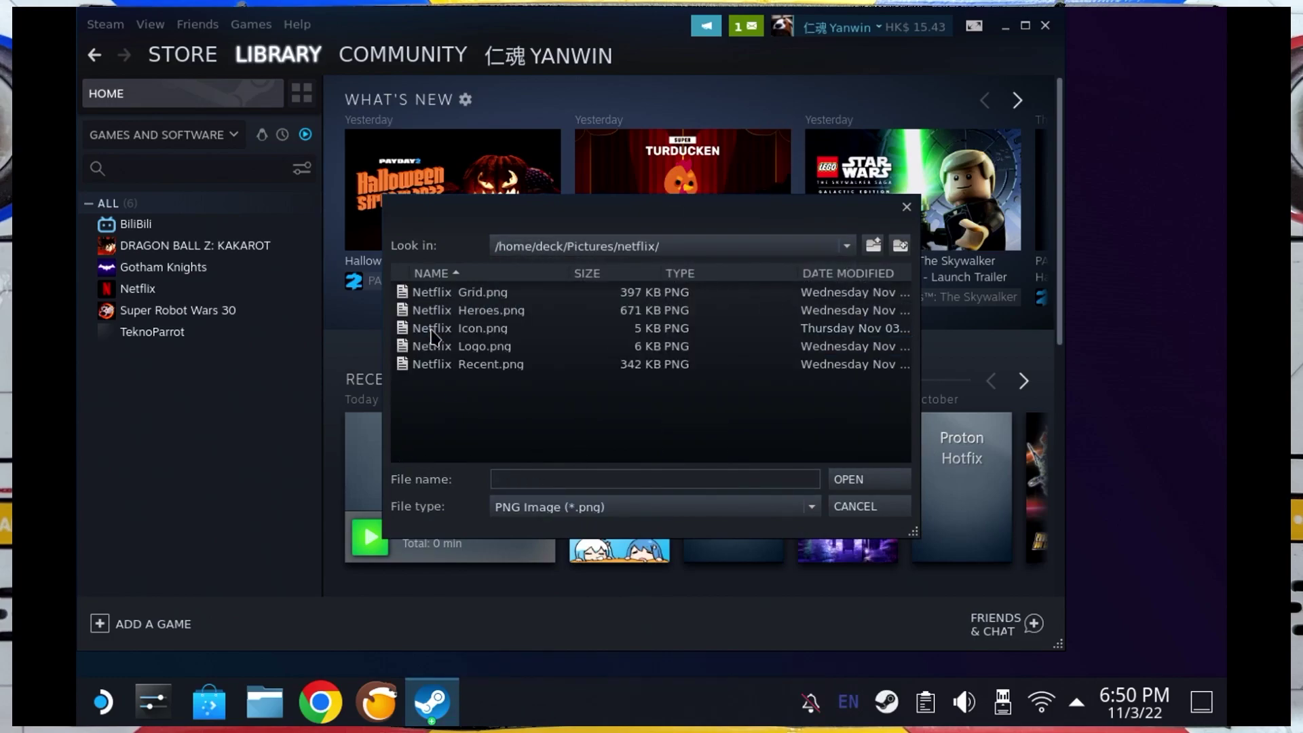
pyautogui.click(500, 365)
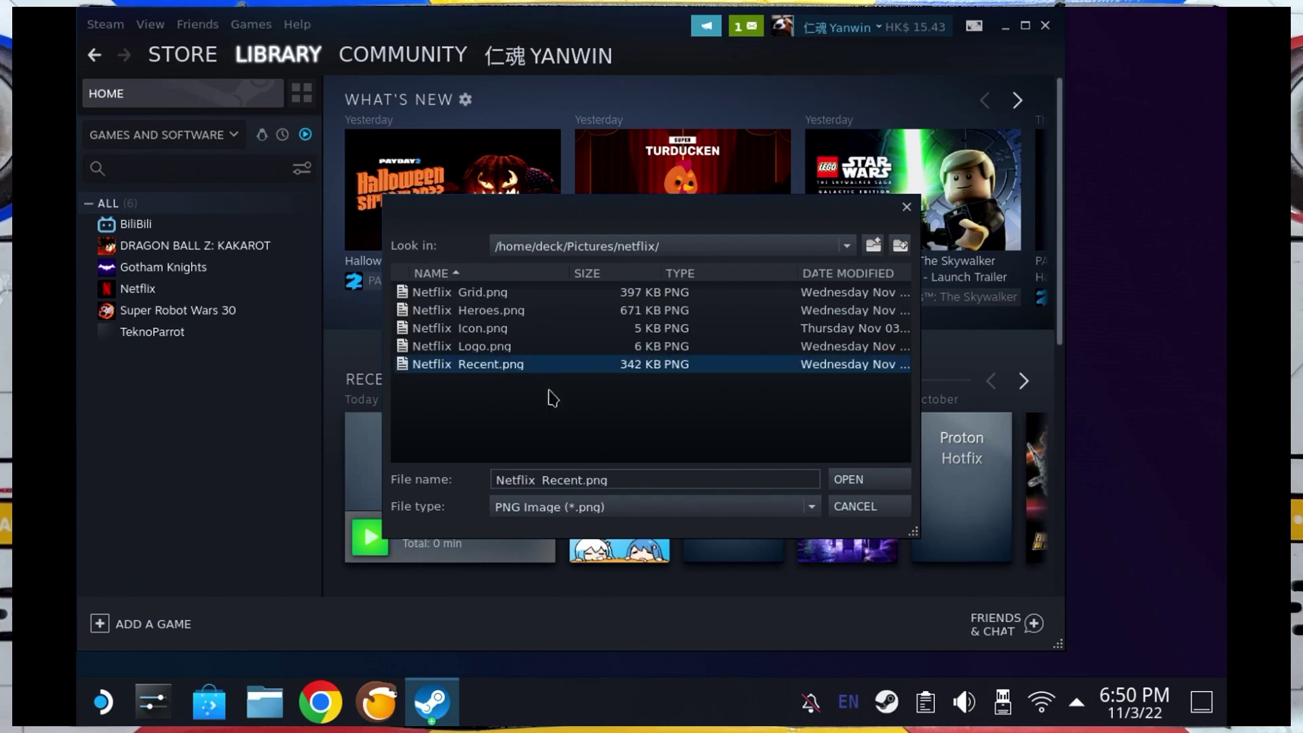
pyautogui.click(840, 483)
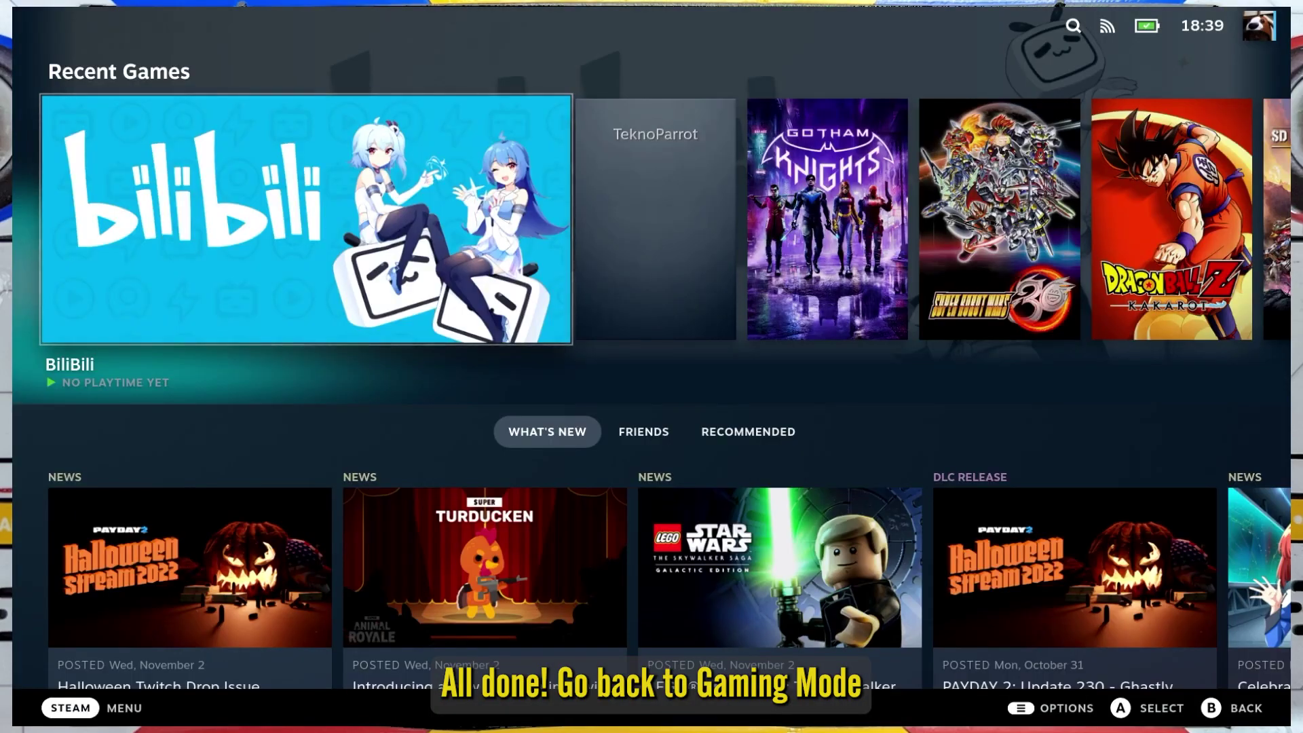
# - Open the Netflix shortcut's controller settings from the Library's non-Steam games list
pyautogui.press('super')
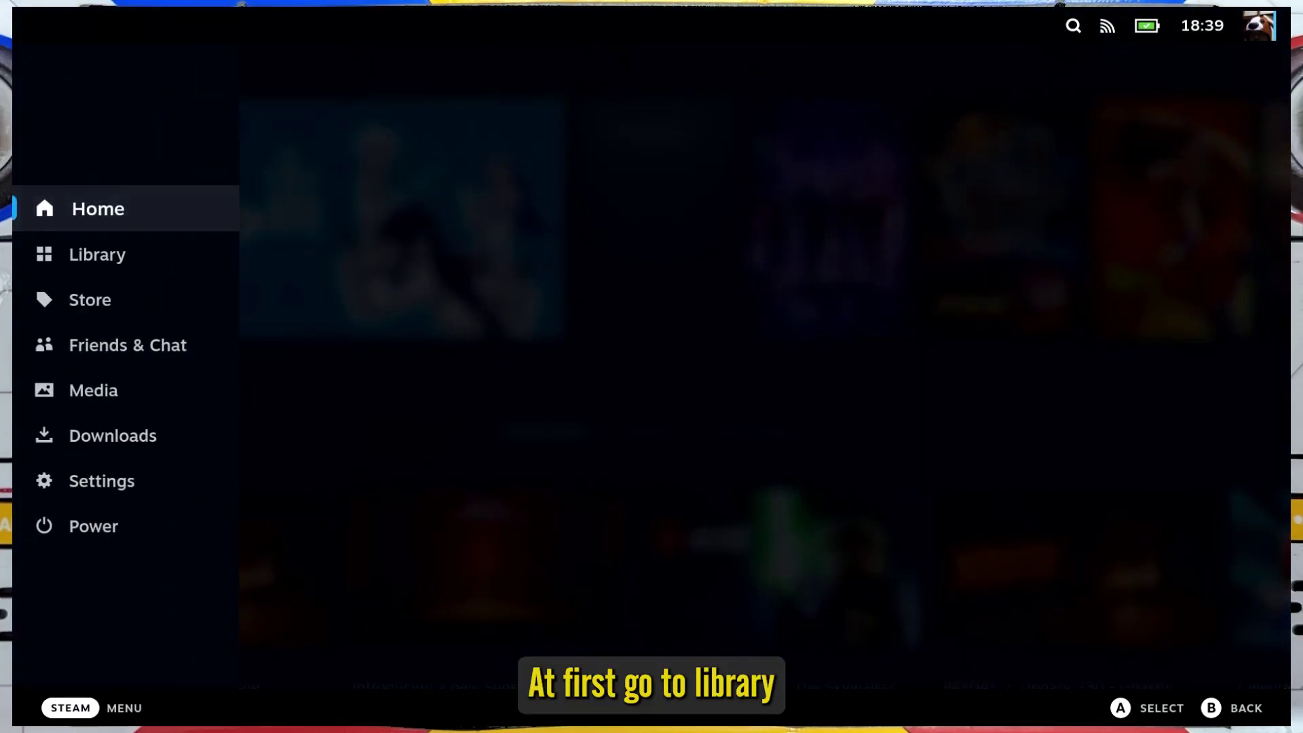
pyautogui.press('Down')
pyautogui.press('Return')
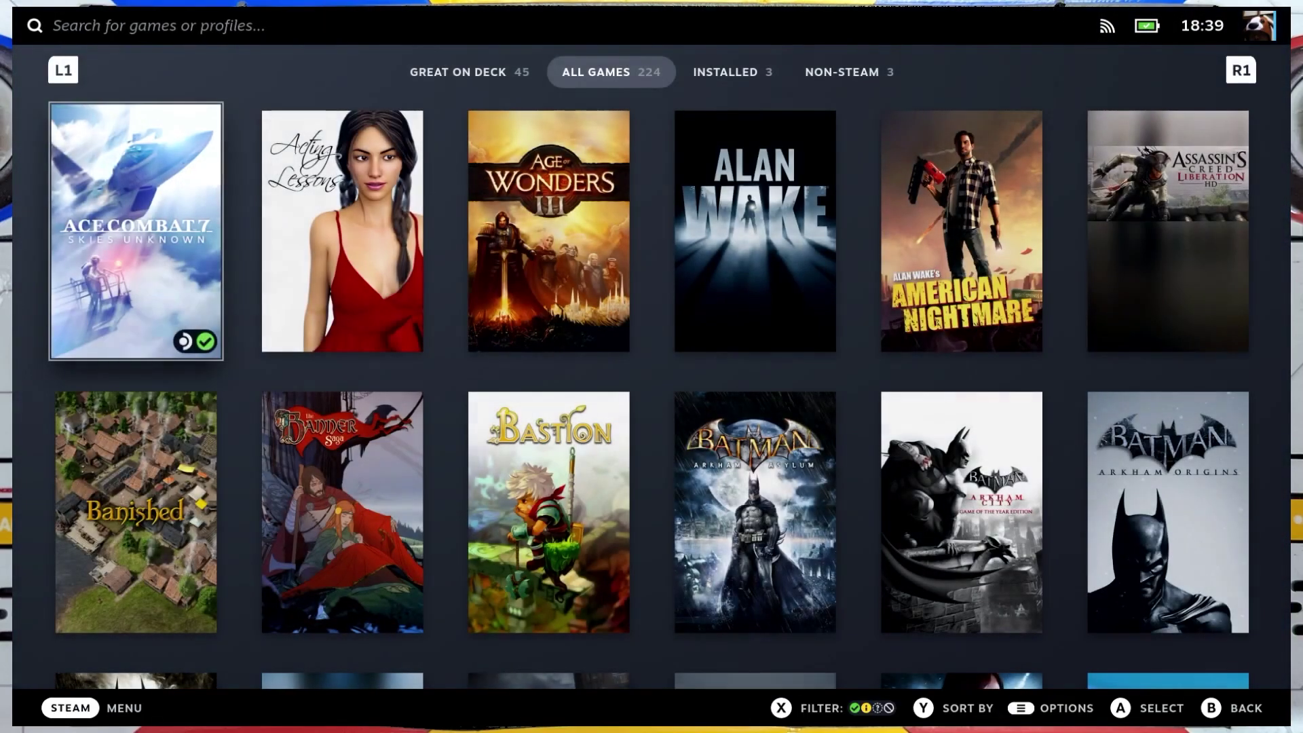
pyautogui.press('Tab')
pyautogui.press('Tab')
pyautogui.press('Right')
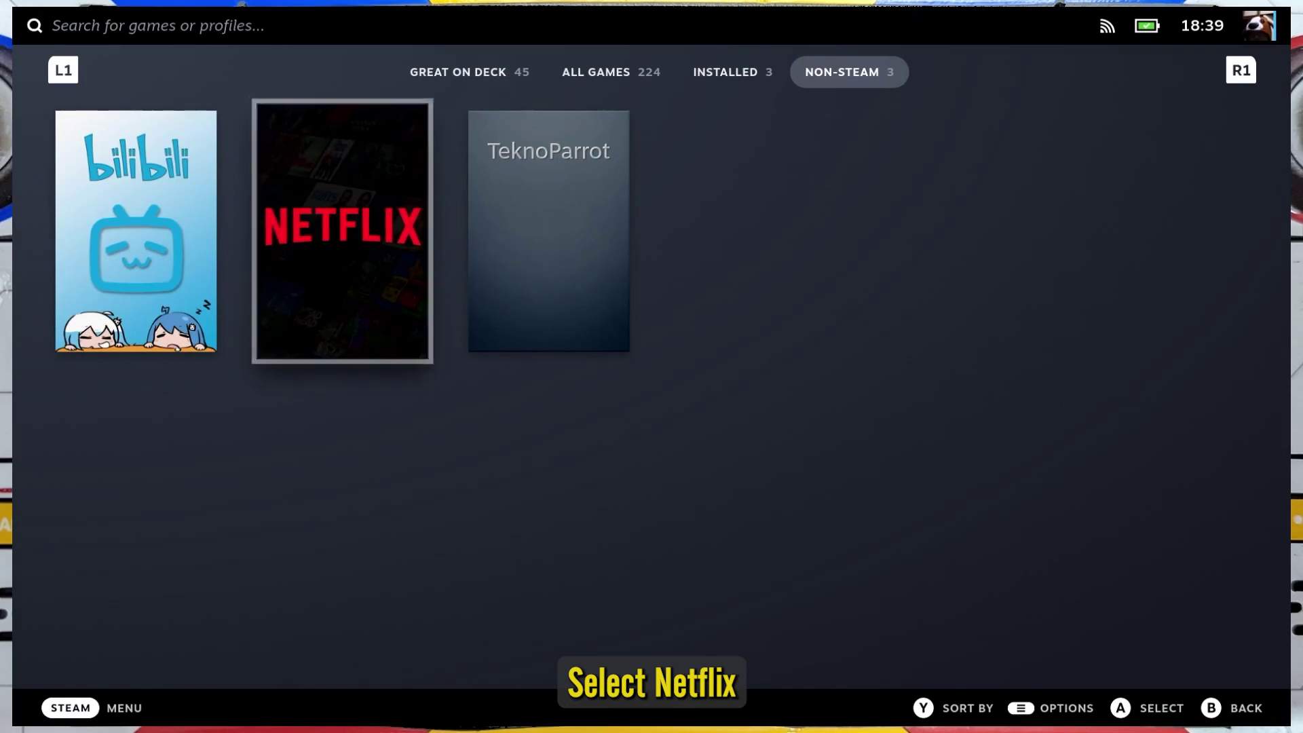
pyautogui.press('Return')
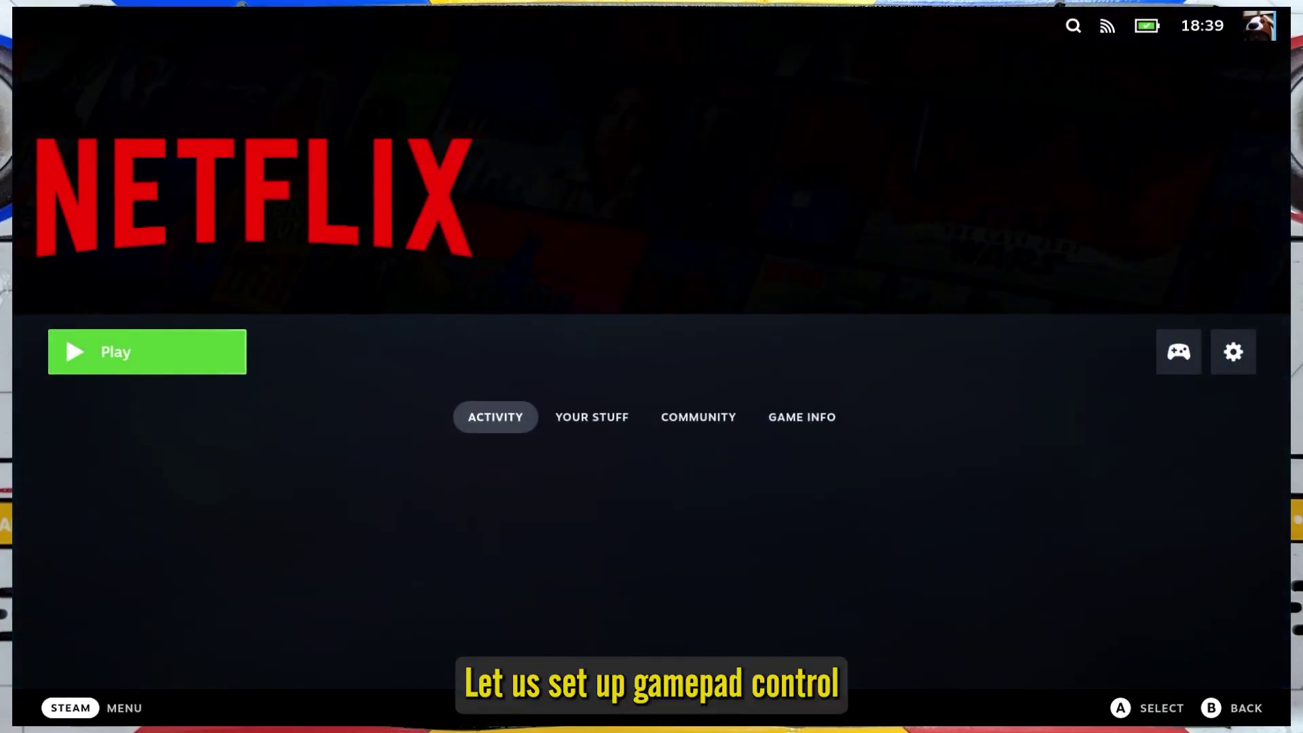
pyautogui.press('Right')
pyautogui.press('Return')
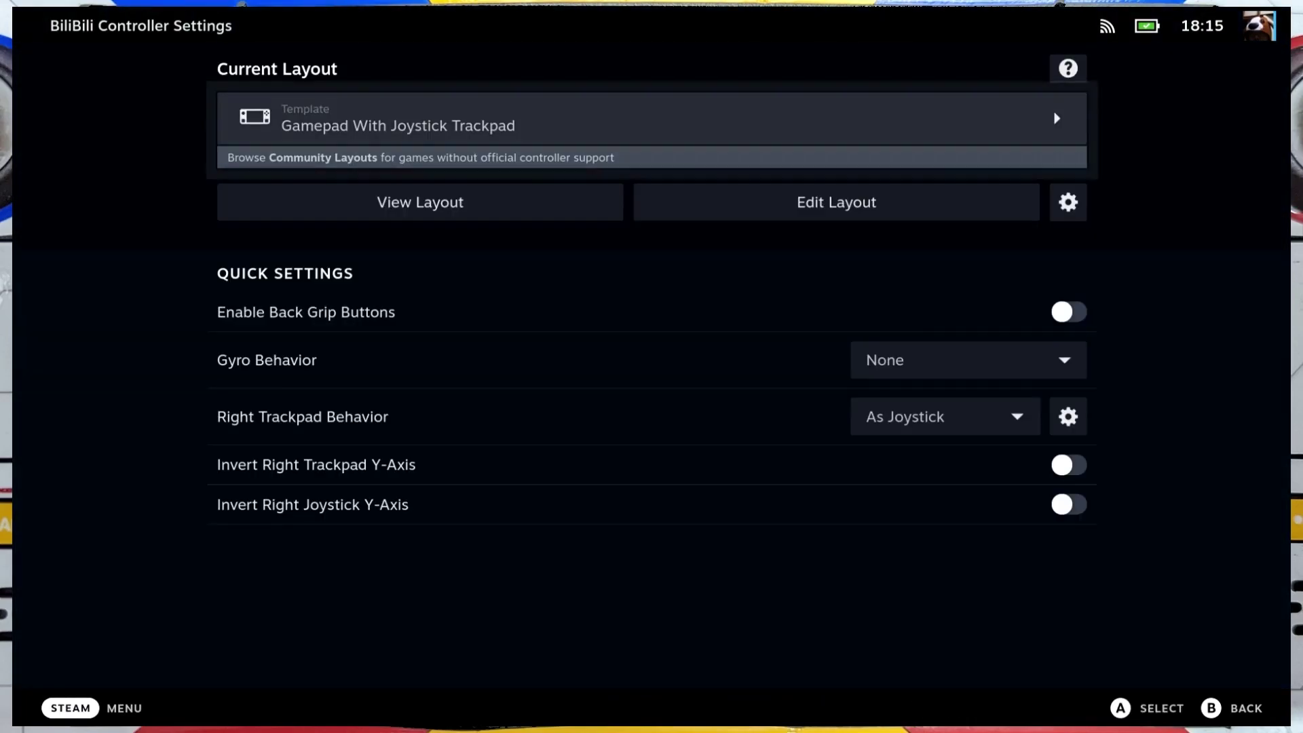
# - Load the Gamepad with Mouse Trackpad template as the current layout
pyautogui.press('Return')
pyautogui.press('Down')
pyautogui.press('Down')
pyautogui.press('Down')
pyautogui.press('Down')
pyautogui.press('Return')
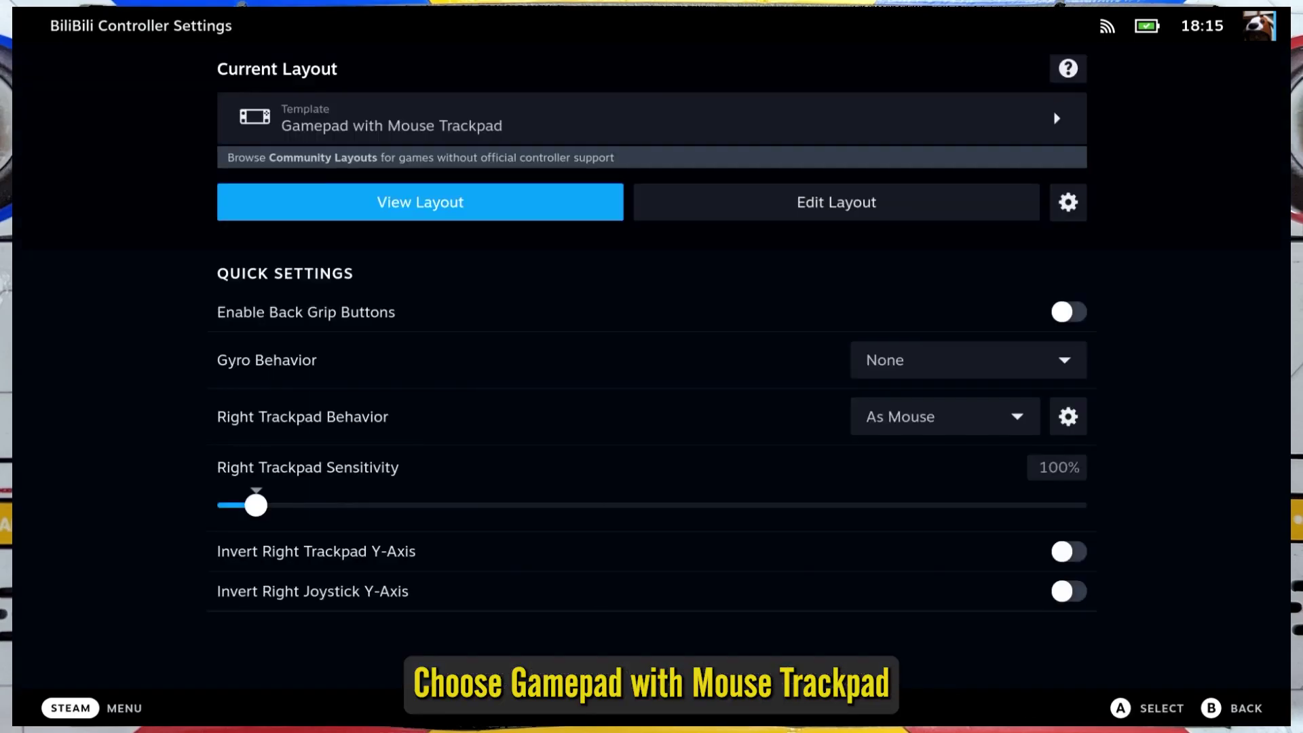
# - In the layout editor's triggers, bind R2 full pull to Right Mouse Click
pyautogui.press('Right')
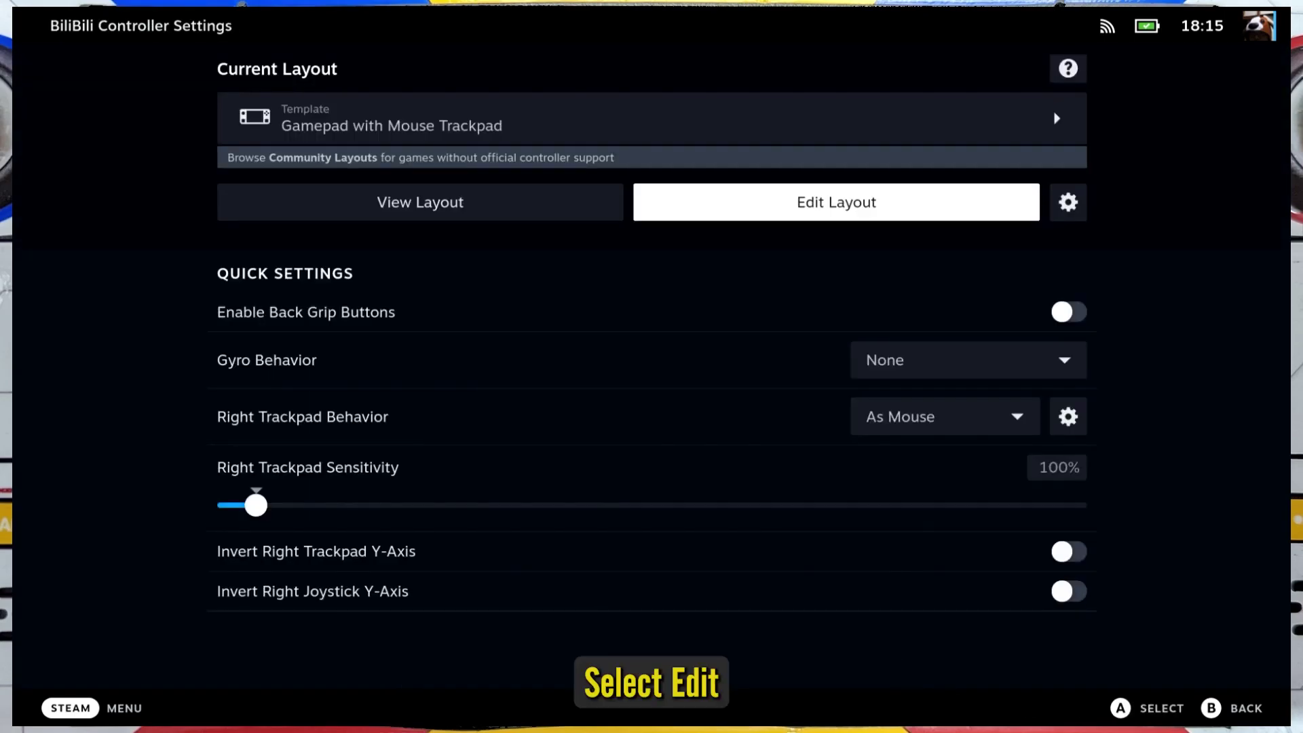
pyautogui.press('Return')
pyautogui.press('Down')
pyautogui.press('Down')
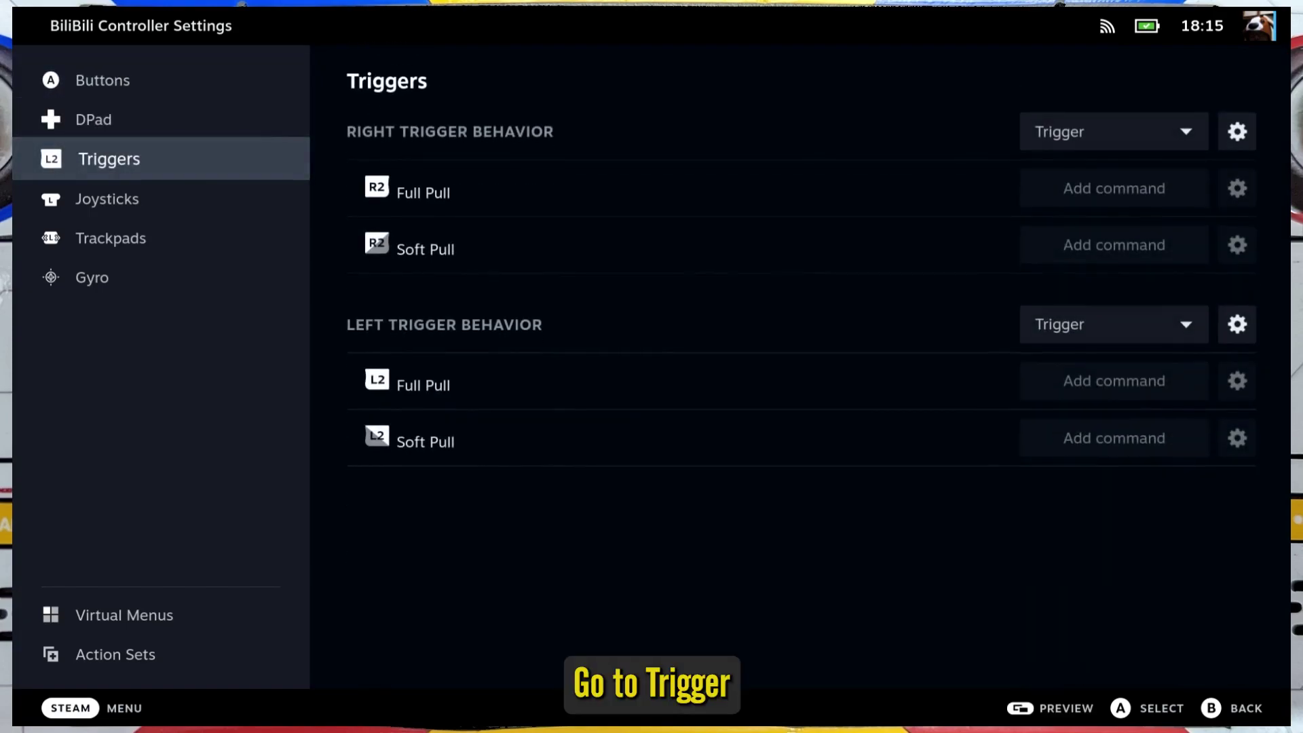
pyautogui.press('Right')
pyautogui.press('Down')
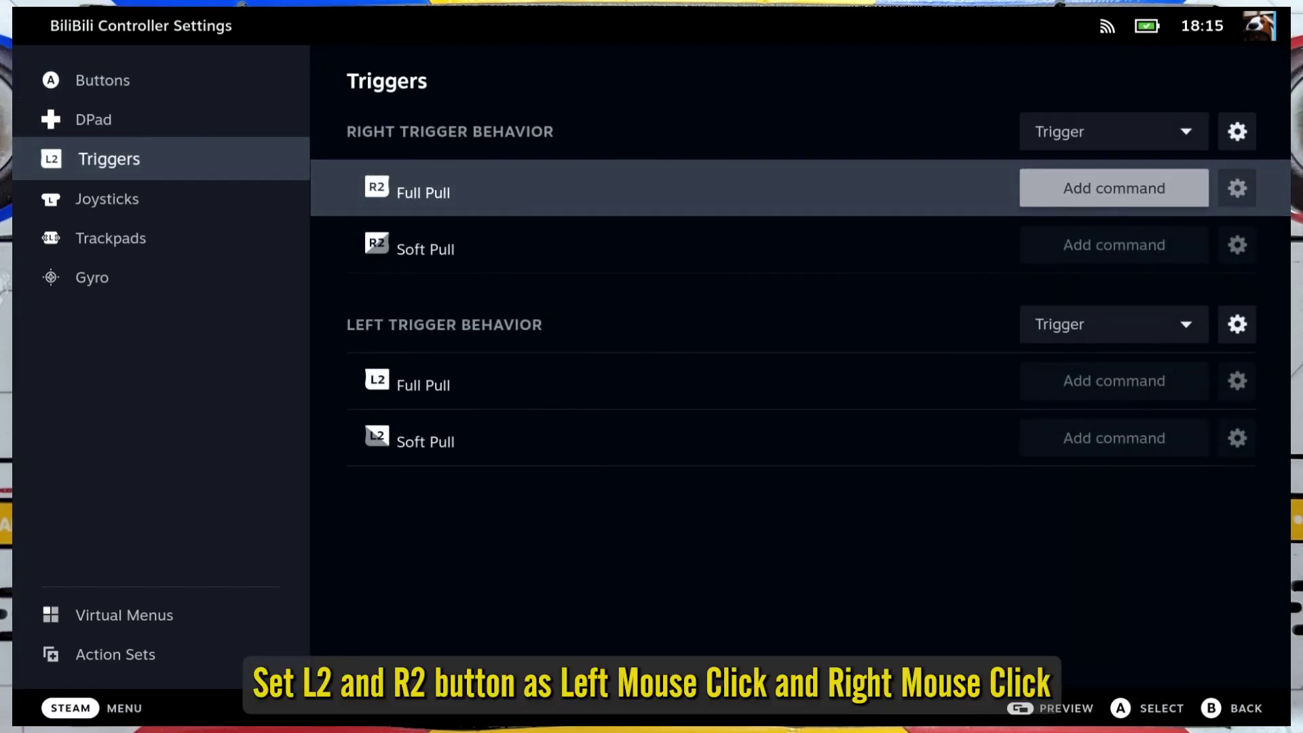
pyautogui.press('Return')
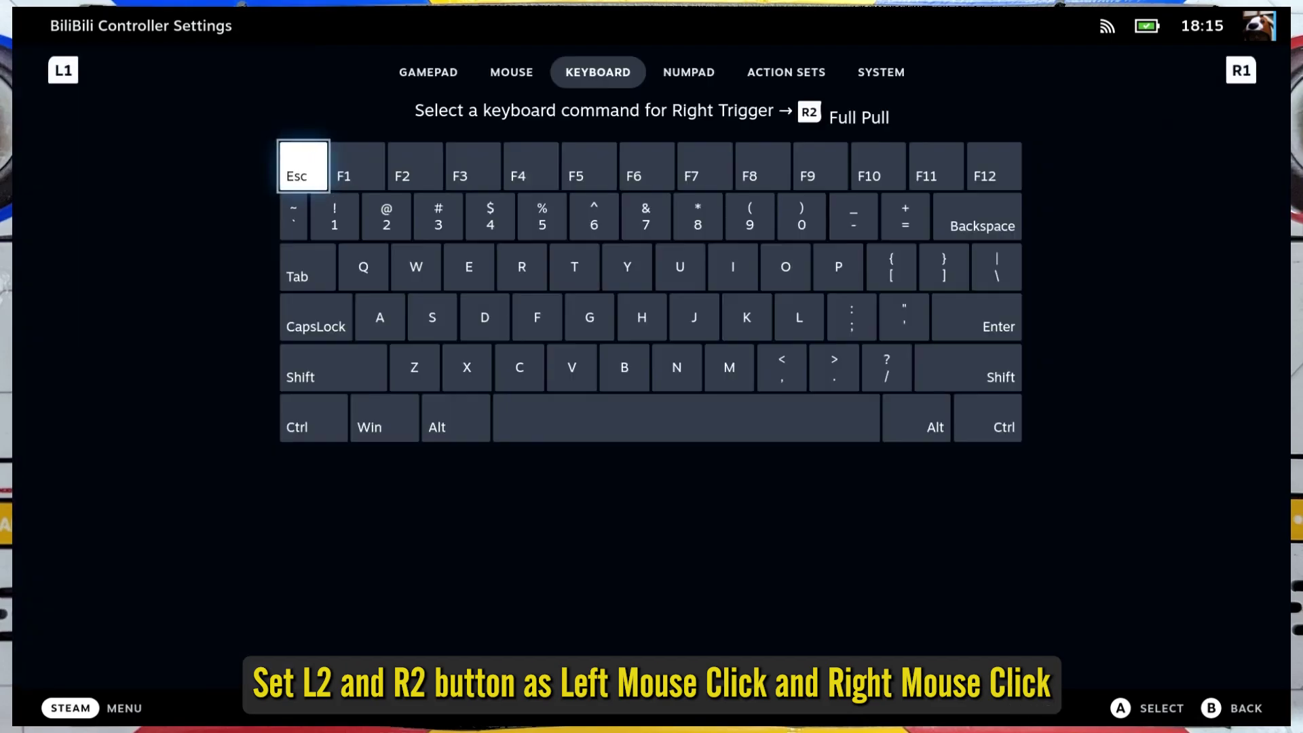
pyautogui.press('Left')
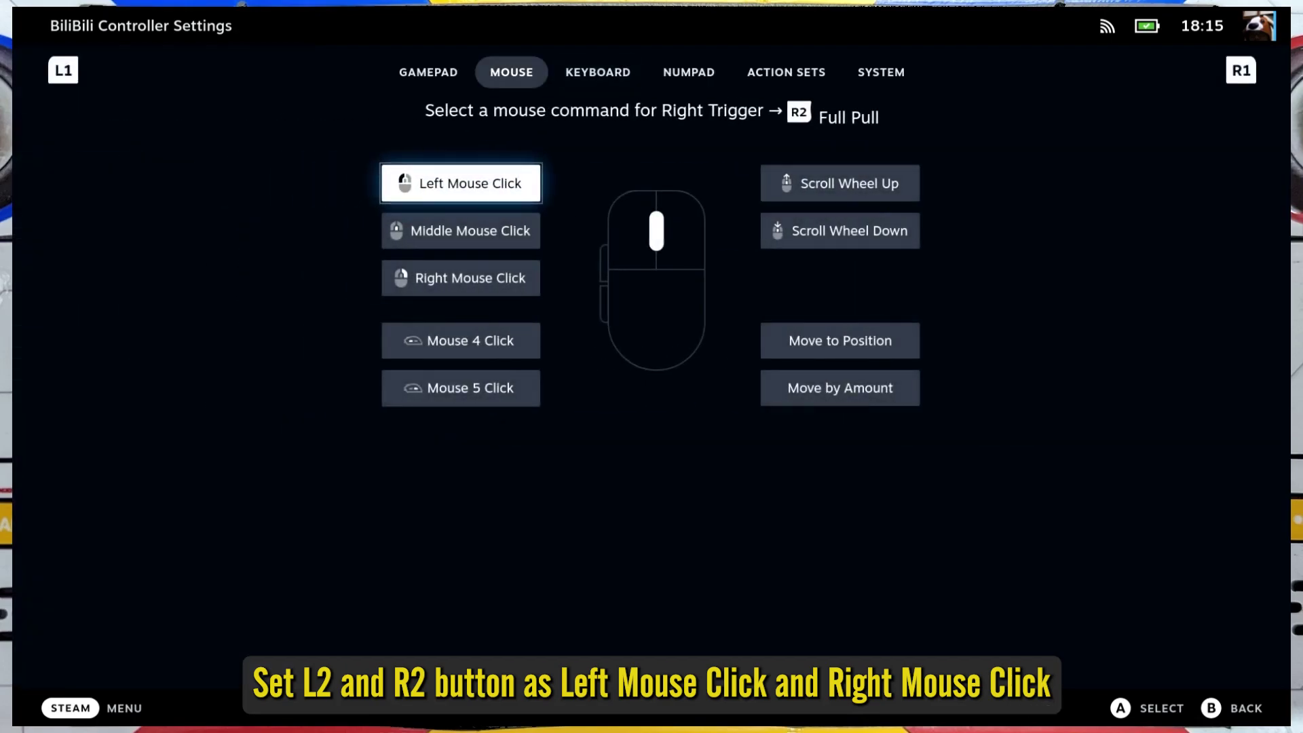
pyautogui.press('Down')
pyautogui.press('Down')
pyautogui.press('Return')
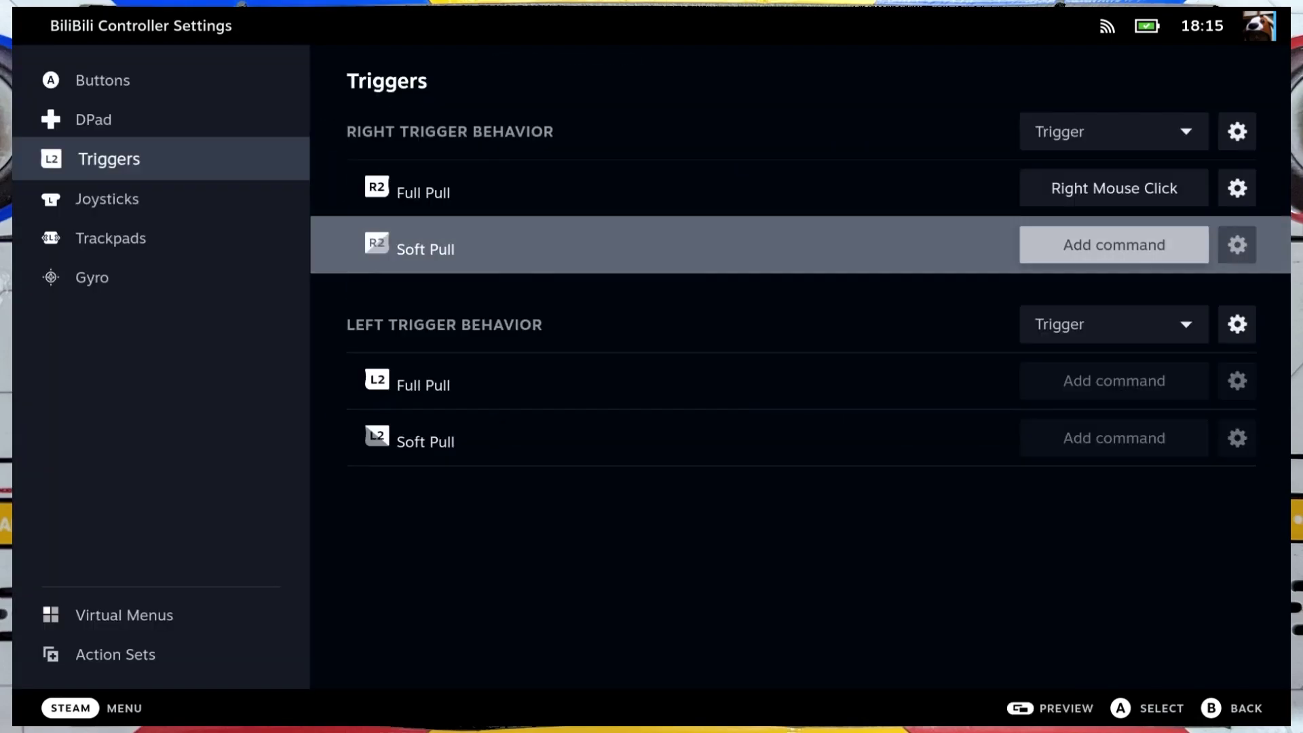
# - Bind L2 full pull to Left Mouse Click
pyautogui.press('Down')
pyautogui.press('Down')
pyautogui.press('Return')
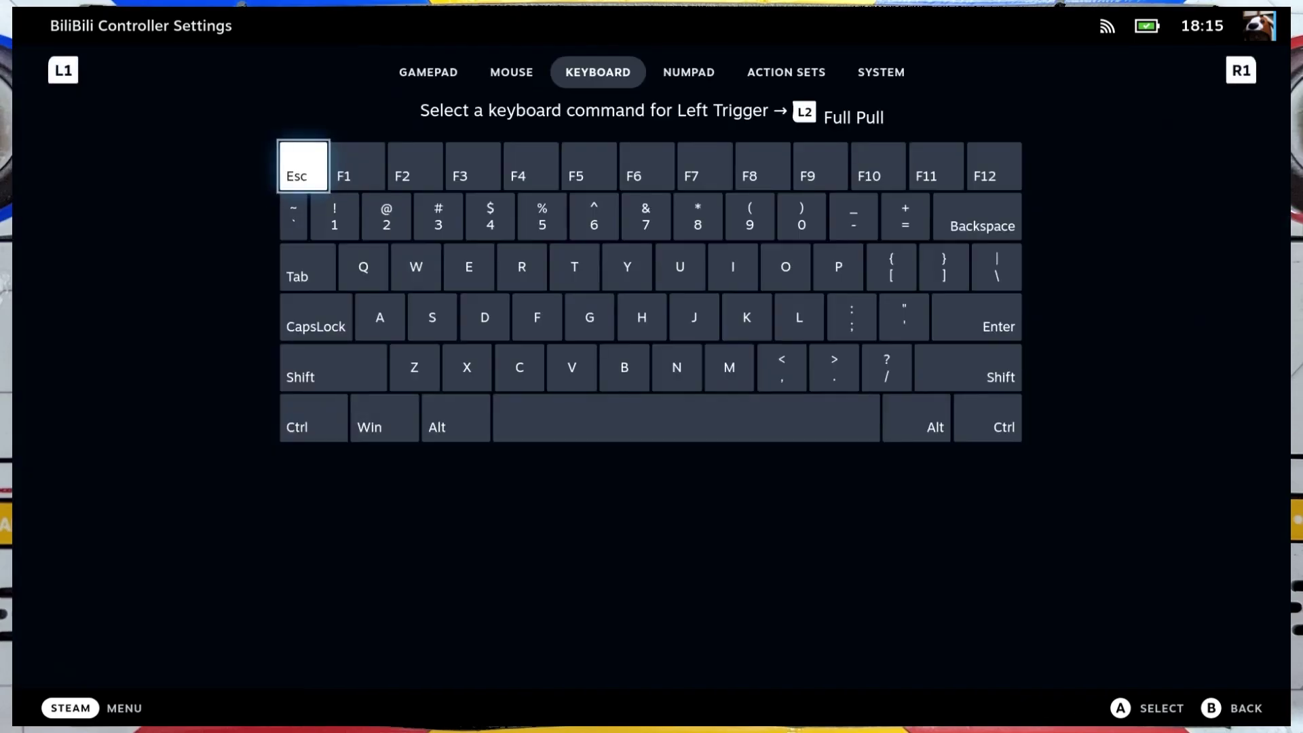
pyautogui.press('Left')
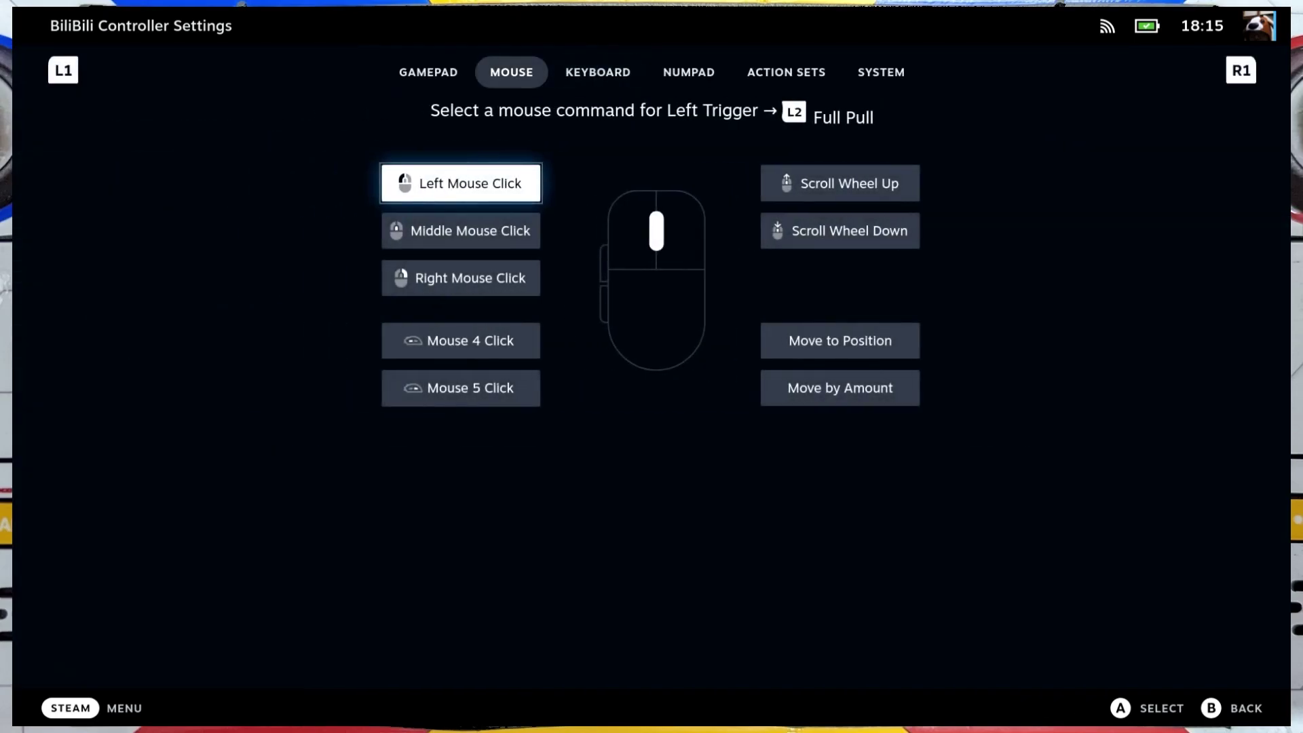
pyautogui.press('Return')
pyautogui.press('Down')
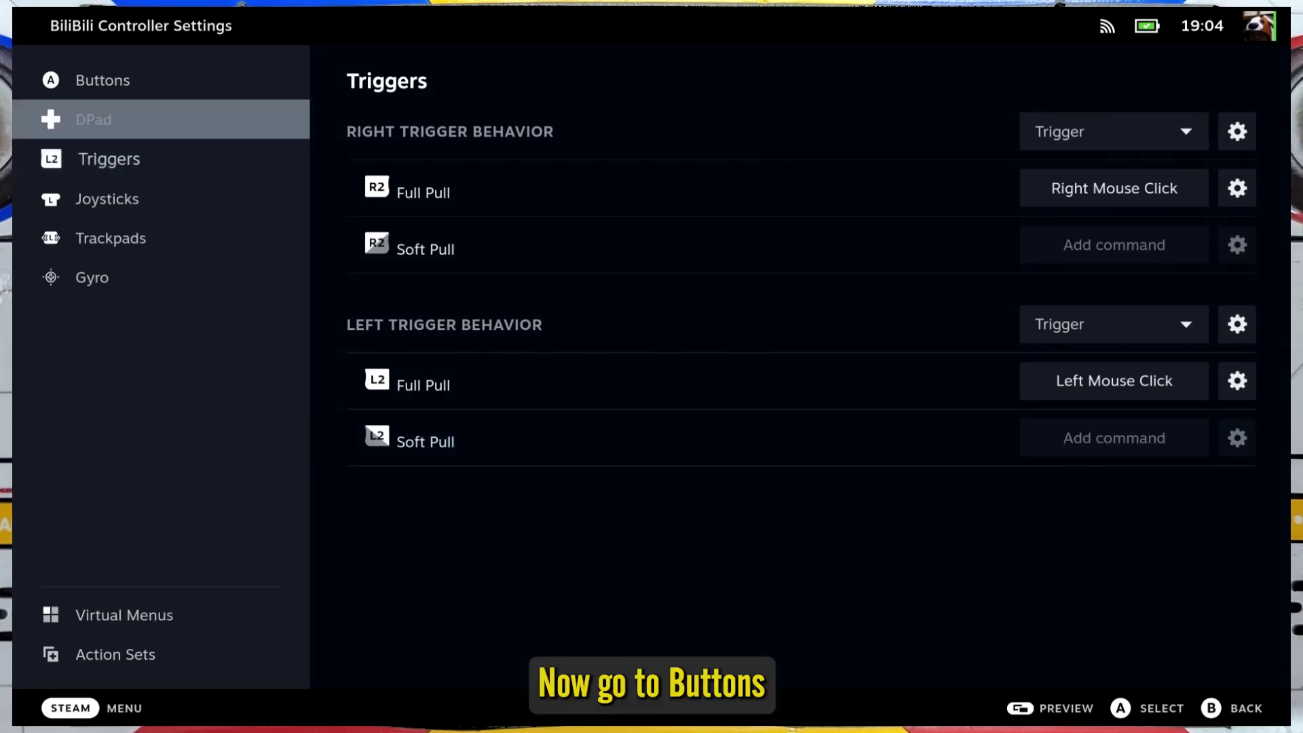
pyautogui.press('Up')
# - Assign Control Key to the L4 back grip
pyautogui.press('Right')
pyautogui.press('Down')
pyautogui.press('Down')
pyautogui.press('Down')
pyautogui.press('Down')
pyautogui.press('Down')
pyautogui.press('Down')
pyautogui.press('Down')
pyautogui.press('Down')
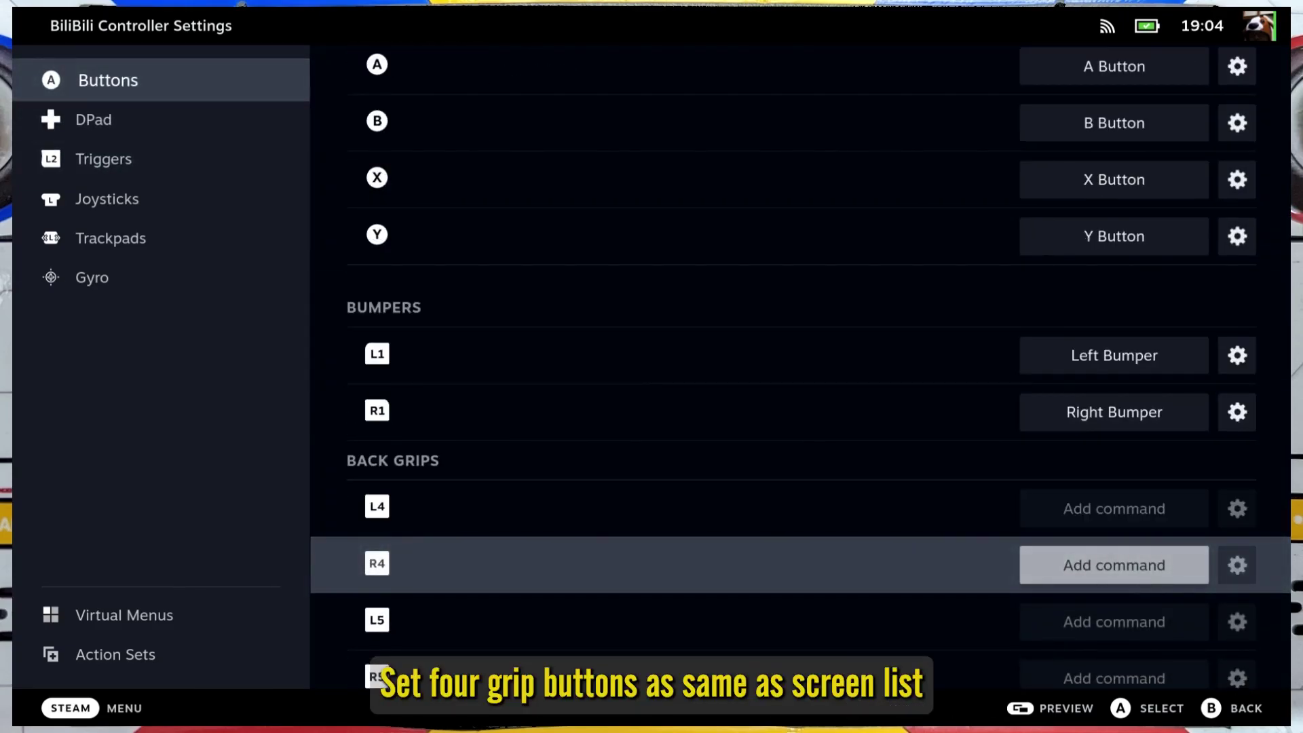
pyautogui.press('Down')
pyautogui.press('Down')
pyautogui.press('Up')
pyautogui.press('Up')
pyautogui.press('Up')
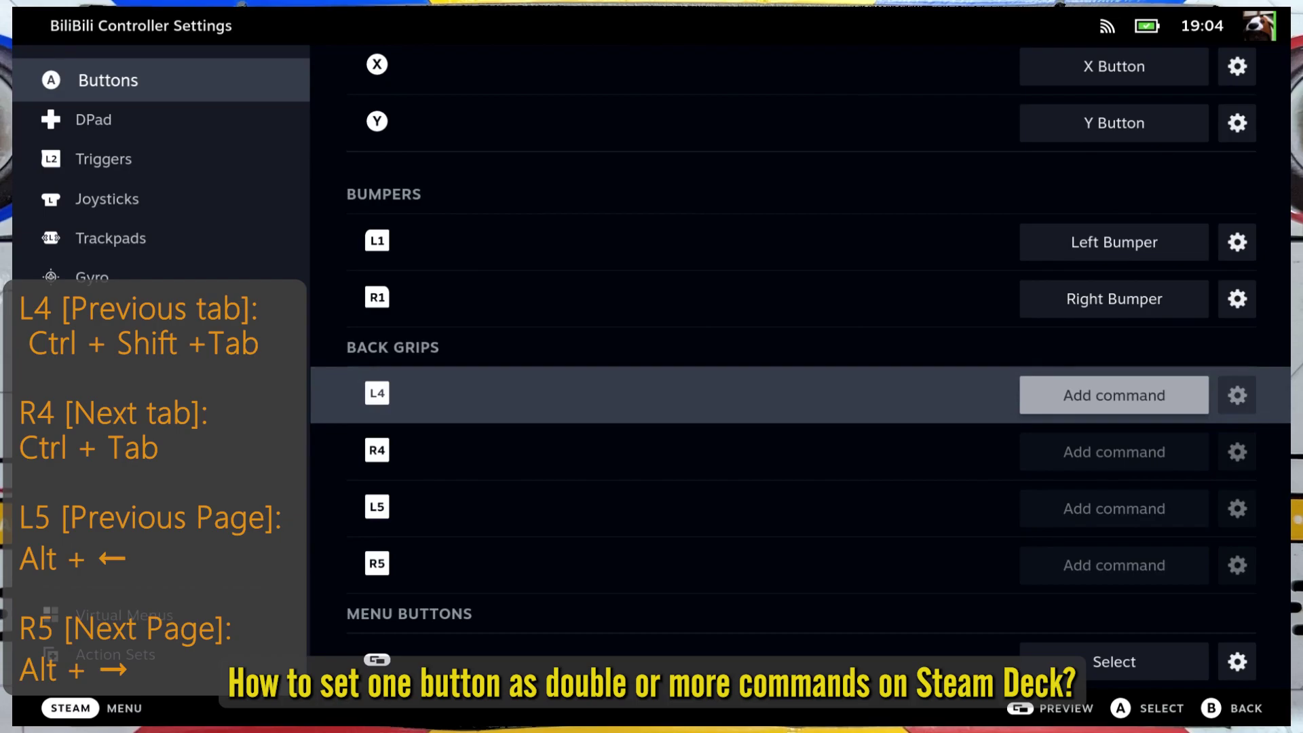
pyautogui.press('Return')
pyautogui.press('Down')
pyautogui.press('Down')
pyautogui.press('Down')
pyautogui.press('Down')
pyautogui.press('Down')
pyautogui.press('Return')
pyautogui.press('Down')
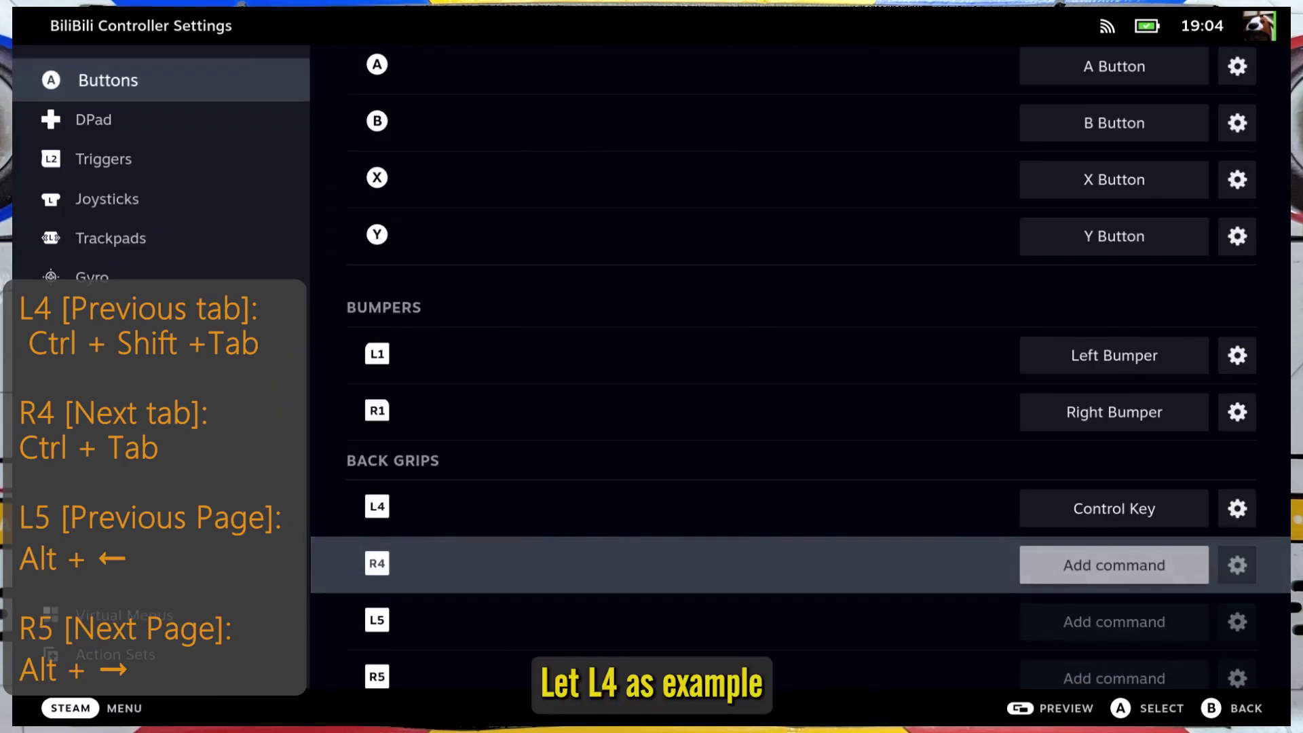
pyautogui.press('Up')
# - Add Shift Key as a sub command on L4
pyautogui.press('Right')
pyautogui.press('Return')
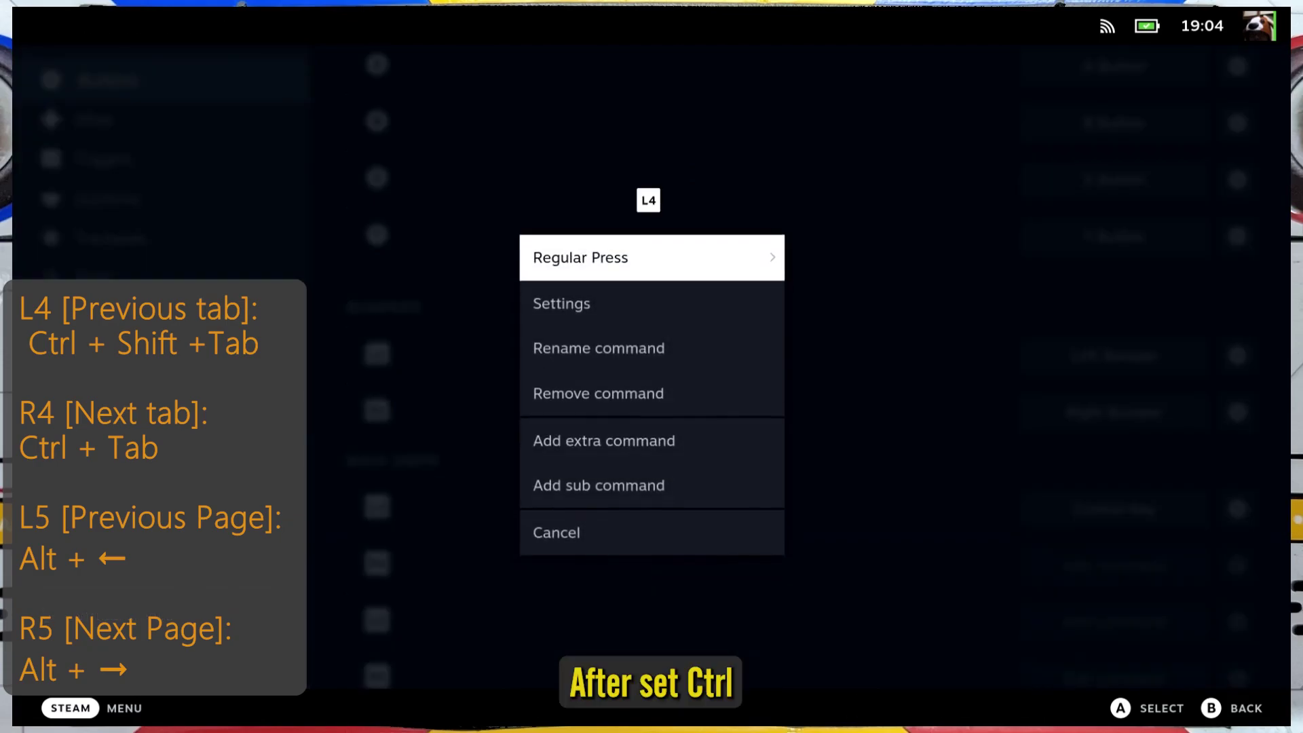
pyautogui.press('Down')
pyautogui.press('Down')
pyautogui.press('Down')
pyautogui.press('Down')
pyautogui.press('Down')
pyautogui.press('Escape')
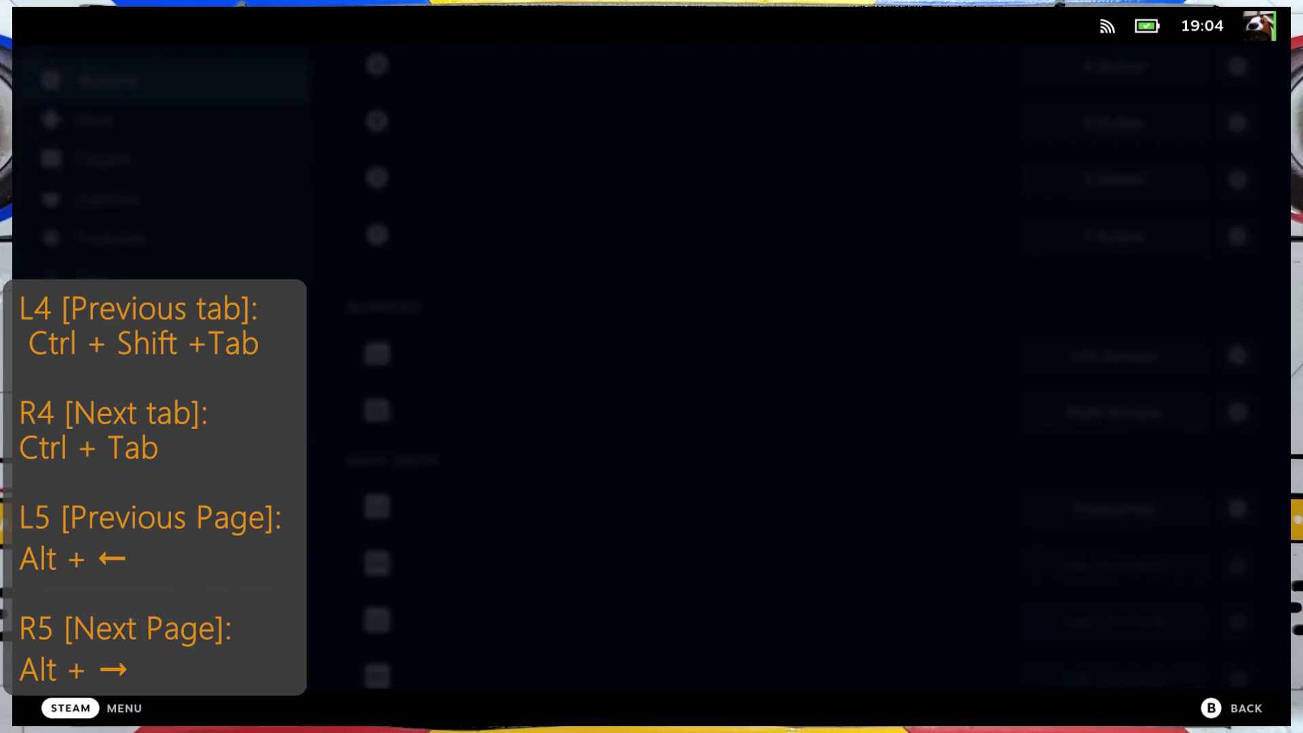
pyautogui.press('Down')
pyautogui.press('Return')
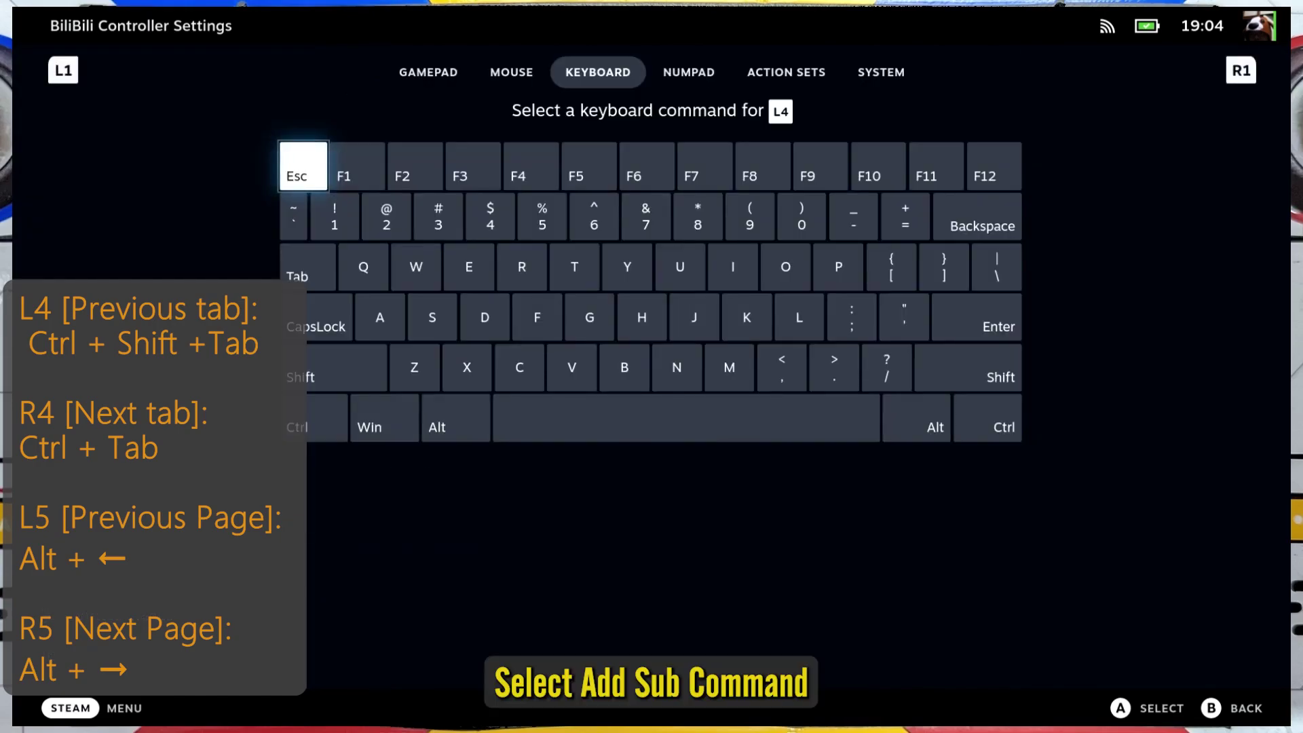
pyautogui.press('Down')
pyautogui.press('Down')
pyautogui.press('Down')
pyautogui.press('Down')
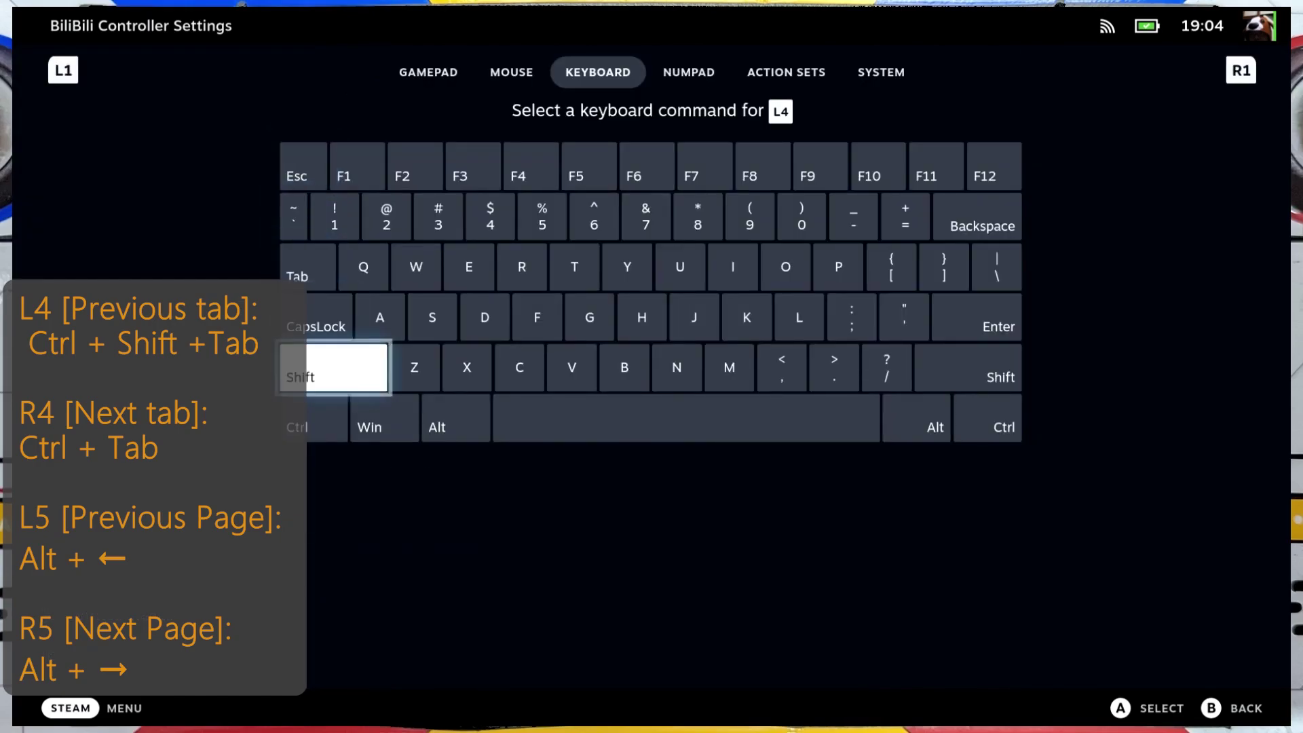
pyautogui.press('Return')
pyautogui.press('Right')
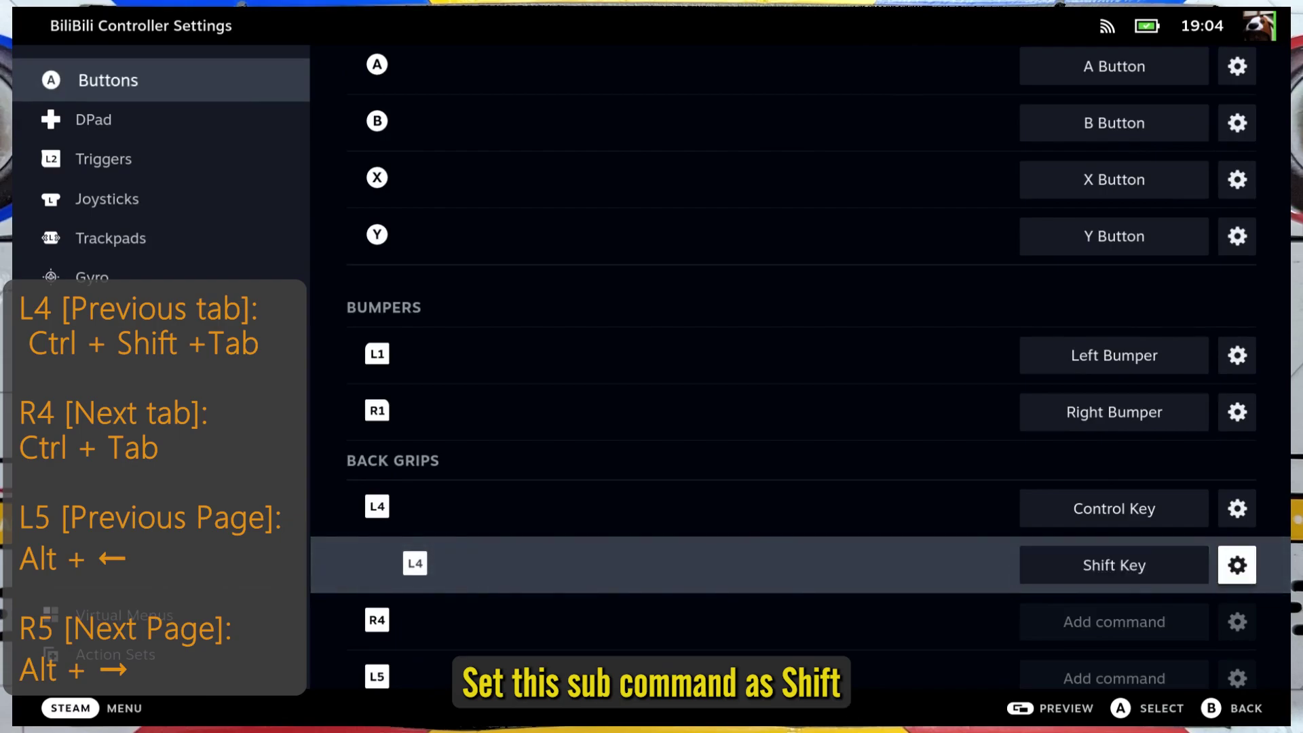
pyautogui.press('Return')
pyautogui.press('Escape')
pyautogui.press('Right')
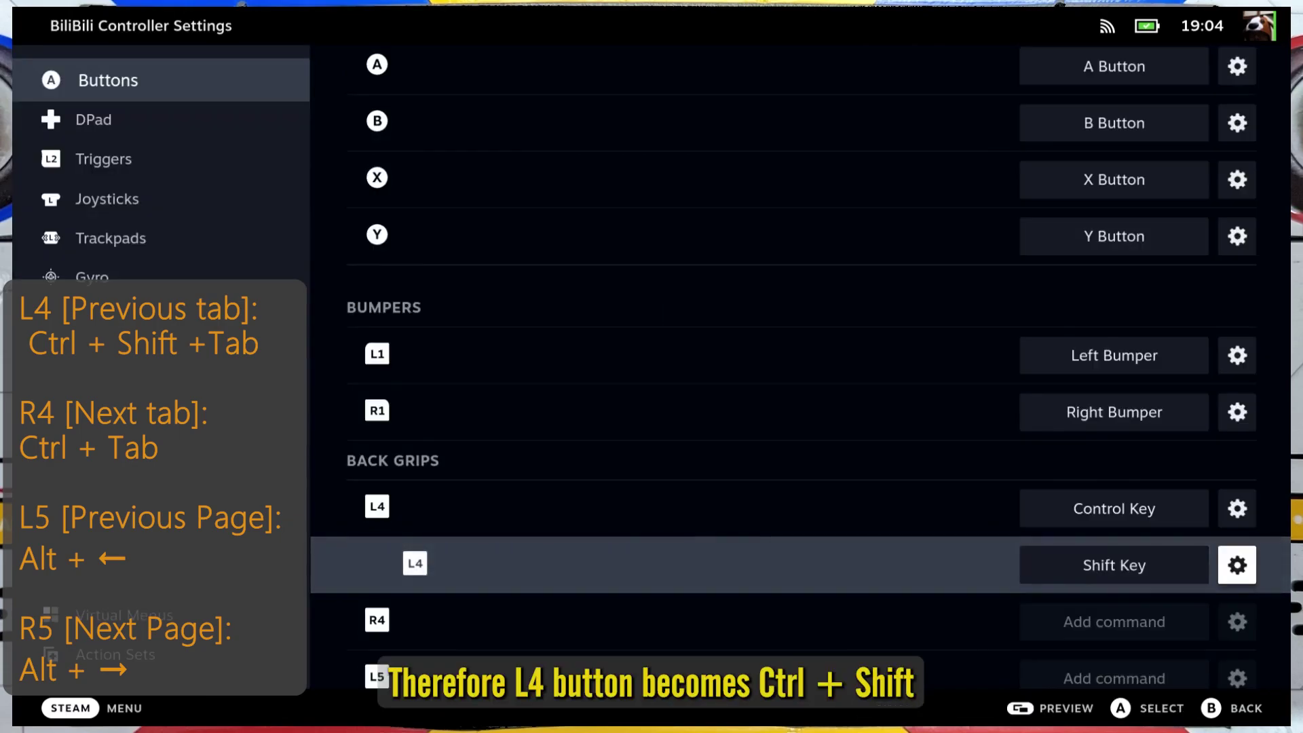
# - Add Tab Key as L4's second sub command
pyautogui.press('Up')
pyautogui.press('Right')
pyautogui.press('Return')
pyautogui.press('Down')
pyautogui.press('Down')
pyautogui.press('Down')
pyautogui.press('Down')
pyautogui.press('Down')
pyautogui.press('Escape')
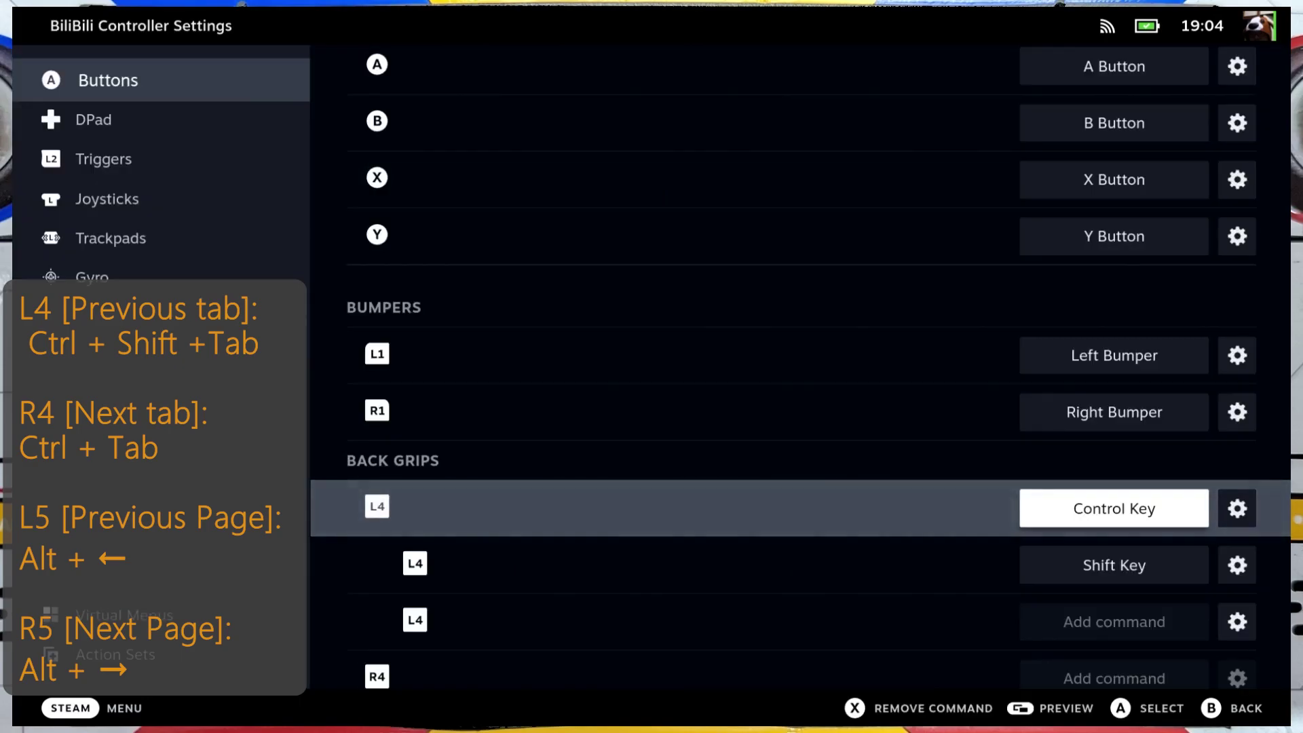
pyautogui.press('Down')
pyautogui.press('Down')
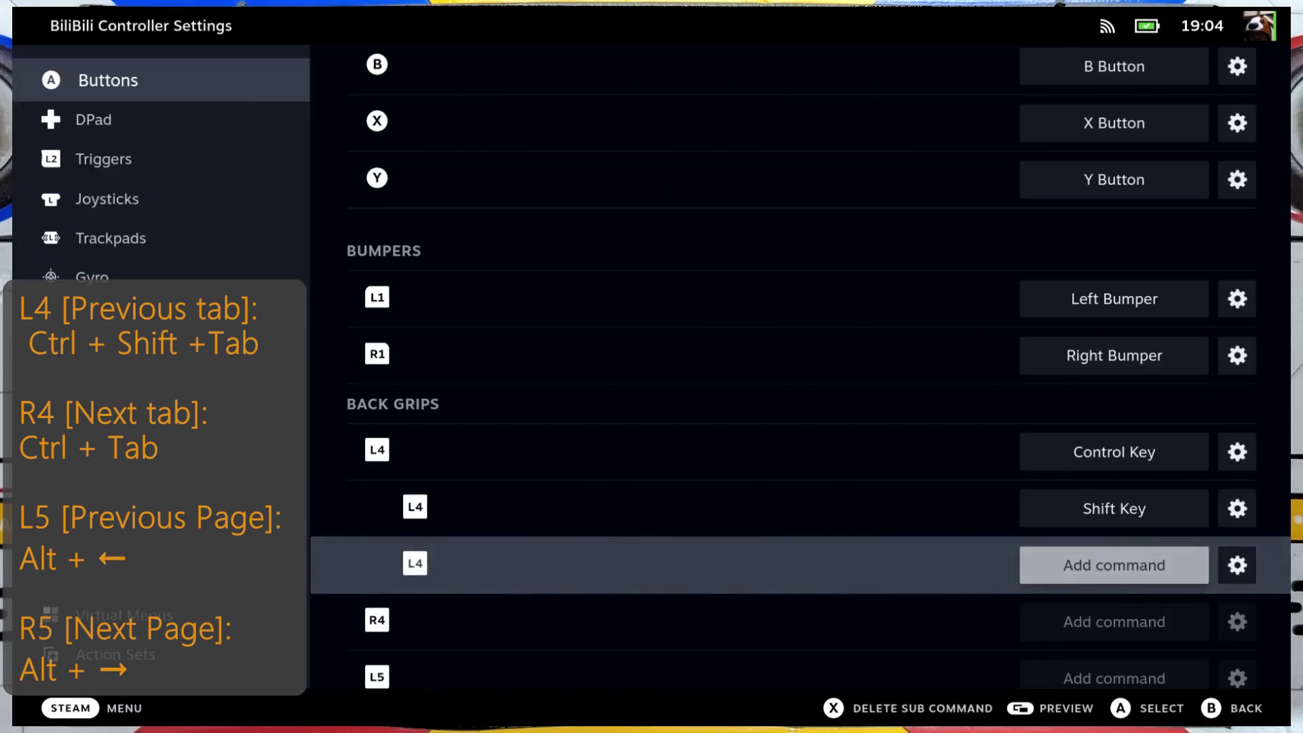
pyautogui.press('Return')
pyautogui.press('Down')
pyautogui.press('Down')
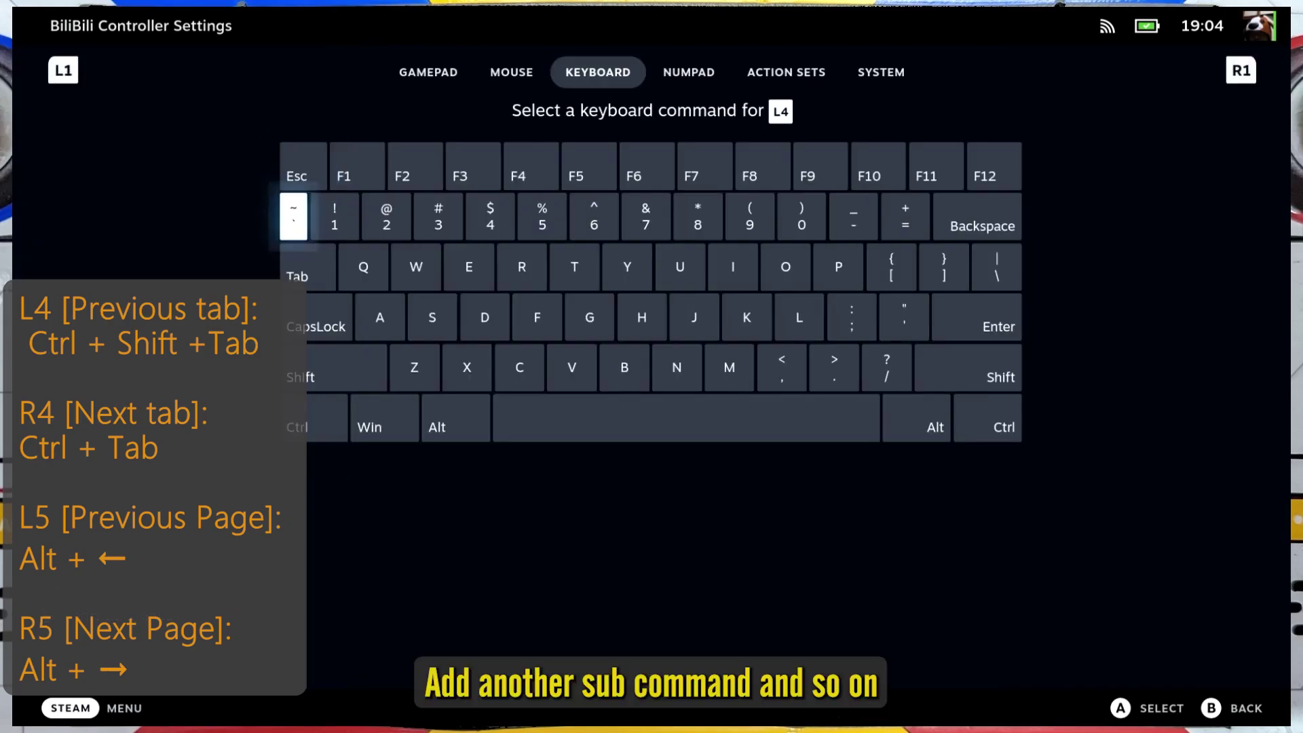
pyautogui.press('Return')
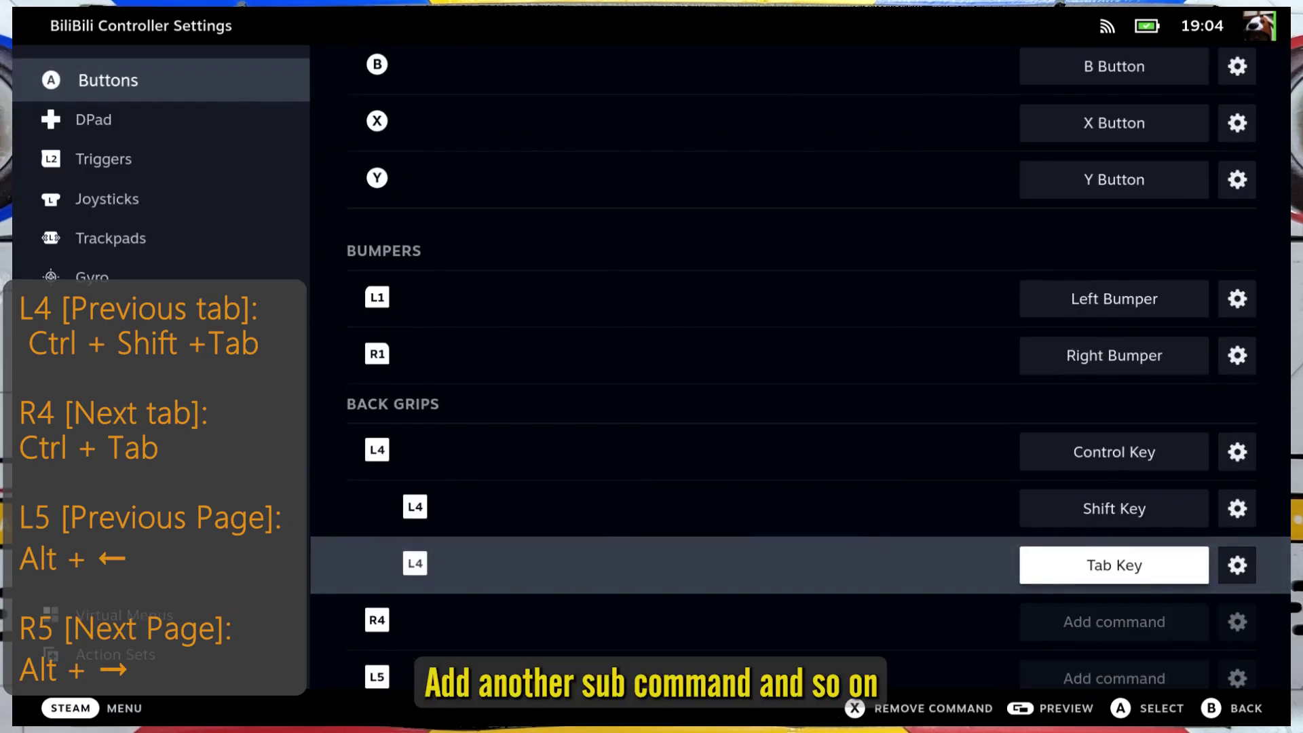
pyautogui.press('Down')
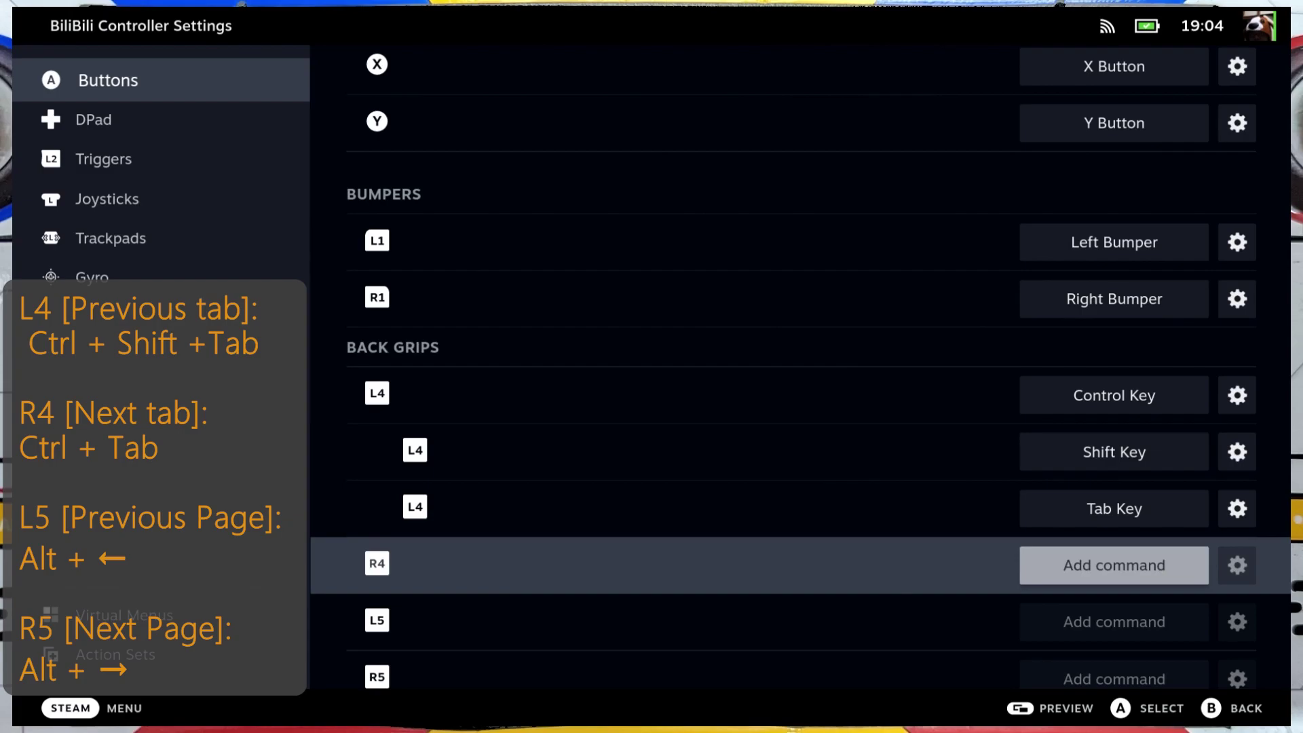
# - Bind the R4 grip to Control plus a Tab Key sub command
pyautogui.press('Return')
pyautogui.press('Down')
pyautogui.press('Down')
pyautogui.press('Escape')
pyautogui.press('Down')
pyautogui.press('Up')
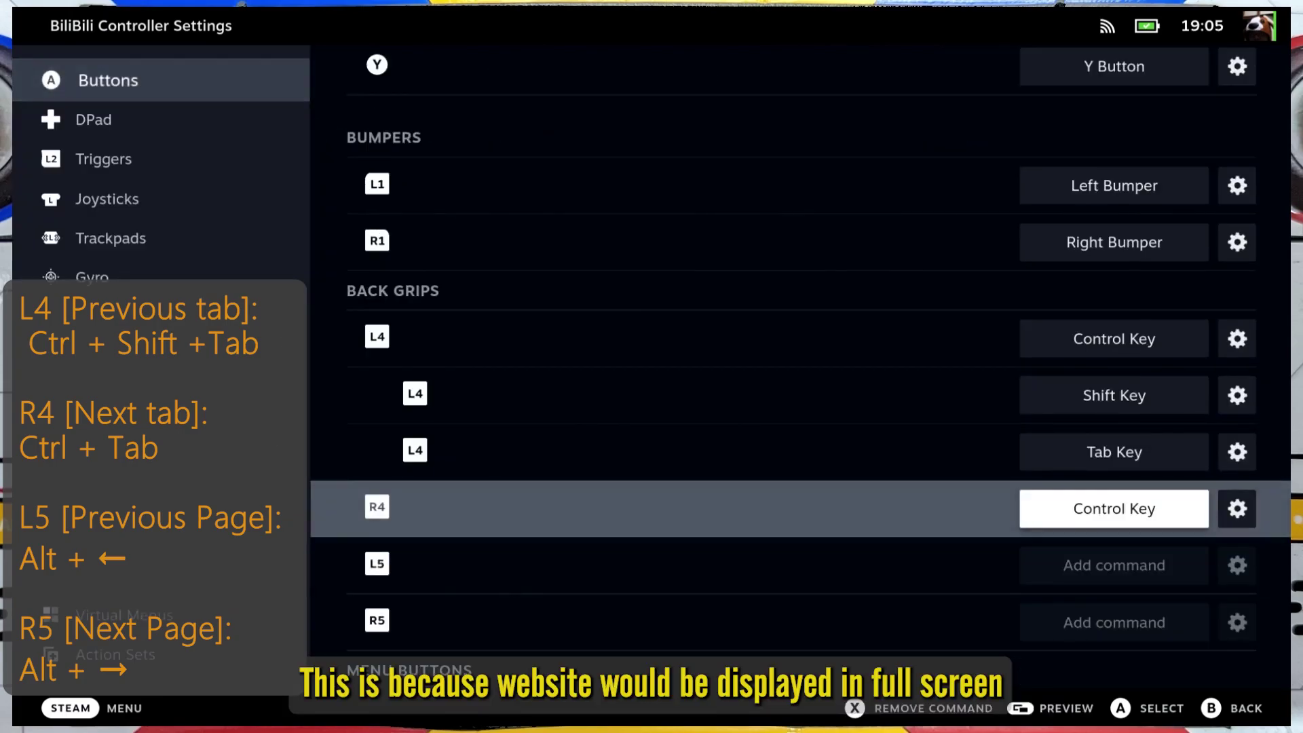
pyautogui.press('Right')
pyautogui.press('Return')
pyautogui.press('Down')
pyautogui.press('Down')
pyautogui.press('Down')
pyautogui.press('Down')
pyautogui.press('Down')
pyautogui.press('Return')
pyautogui.press('Down')
pyautogui.press('Return')
pyautogui.press('Down')
pyautogui.press('Return')
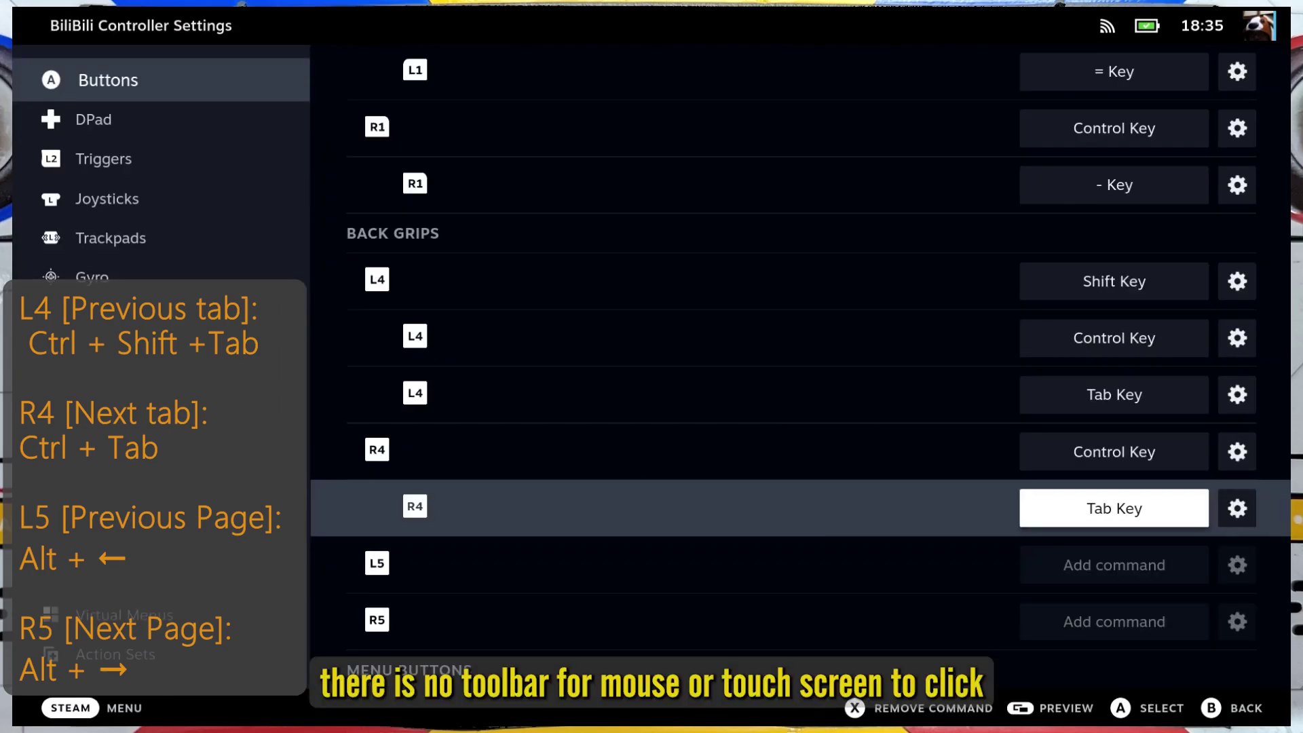
# - Bind the L5 grip to Alt plus Left Arrow for going back a page
pyautogui.press('Down')
pyautogui.press('Return')
pyautogui.press('Down')
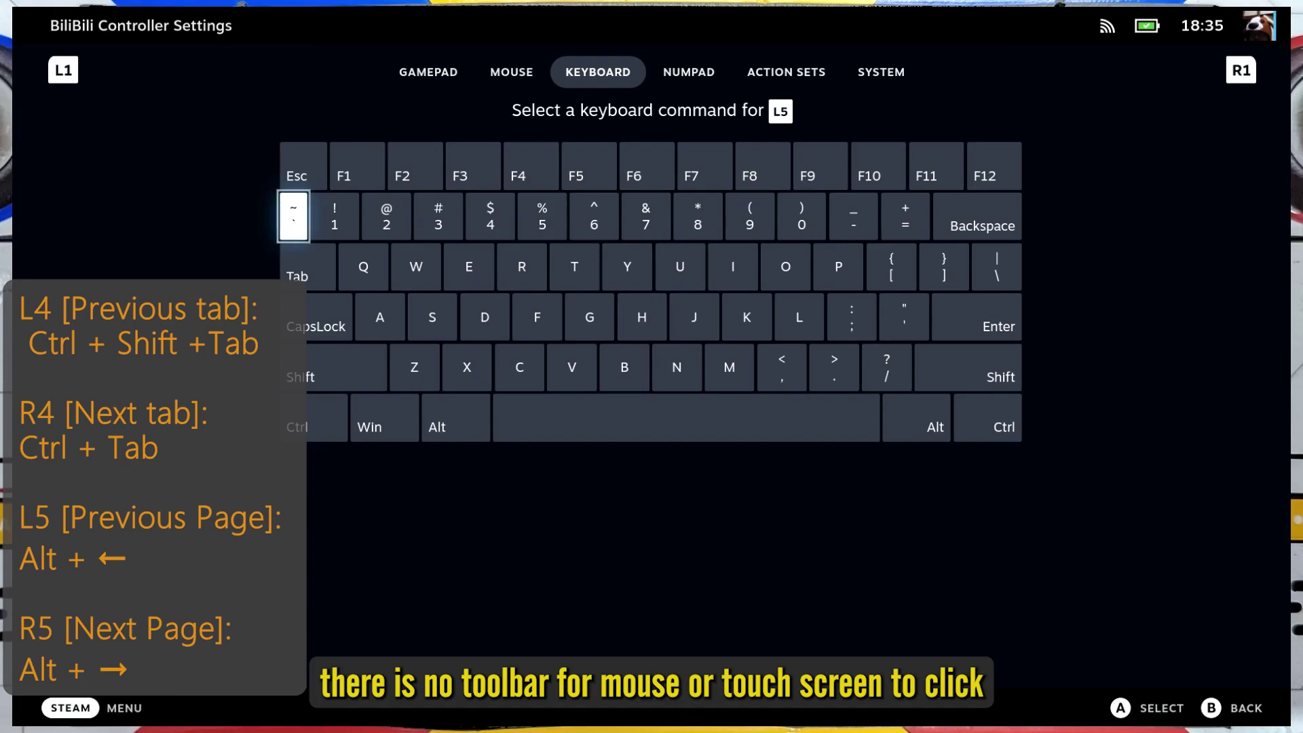
pyautogui.press('Down')
pyautogui.press('Down')
pyautogui.press('Down')
pyautogui.press('Down')
pyautogui.press('Right')
pyautogui.press('Return')
pyautogui.press('Right')
pyautogui.press('Return')
pyautogui.press('Down')
pyautogui.press('Down')
pyautogui.press('Down')
pyautogui.press('Down')
pyautogui.press('Return')
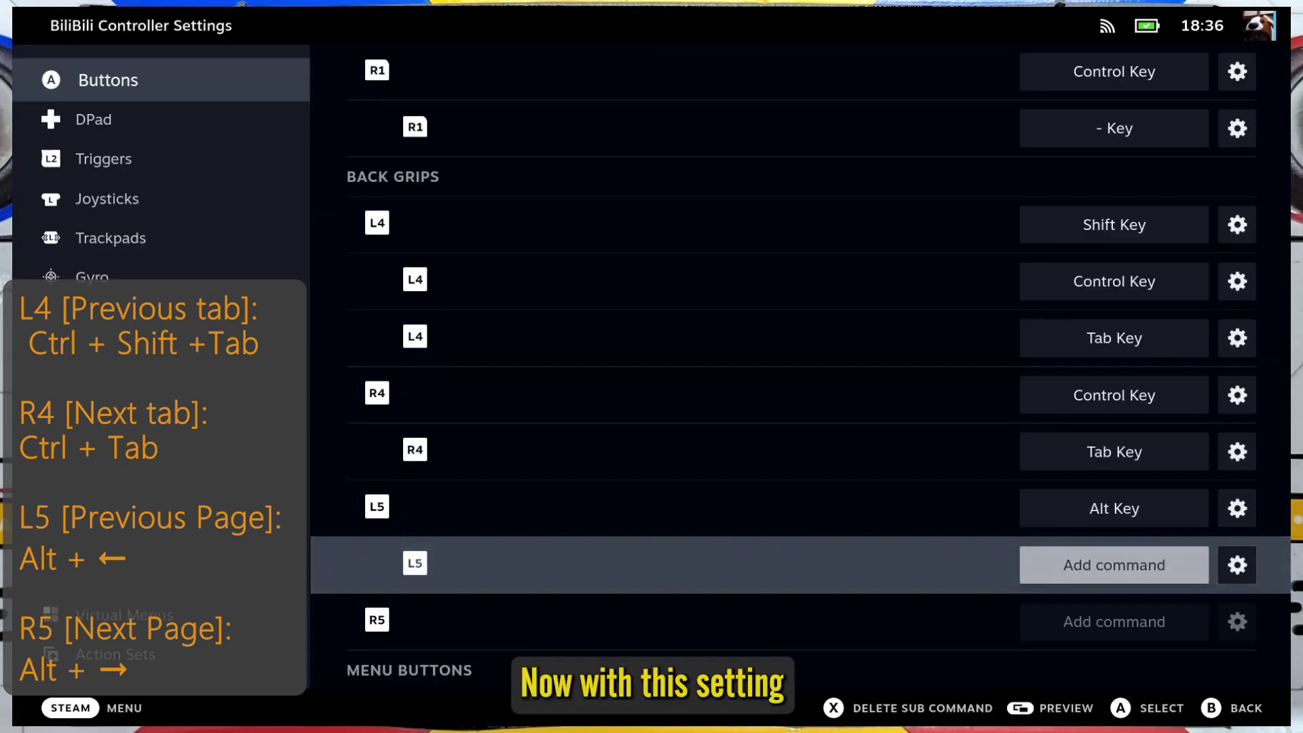
pyautogui.press('Return')
pyautogui.hotkey('ctrl', 'Tab')
pyautogui.press('Down')
pyautogui.press('Down')
pyautogui.press('Left')
pyautogui.press('Return')
# - Bind the R5 grip to Alt plus Right Arrow for going forward a page
pyautogui.press('Down')
pyautogui.press('Return')
pyautogui.press('Down')
pyautogui.press('Down')
pyautogui.press('Down')
pyautogui.press('Down')
pyautogui.press('Right')
pyautogui.press('Right')
pyautogui.press('Return')
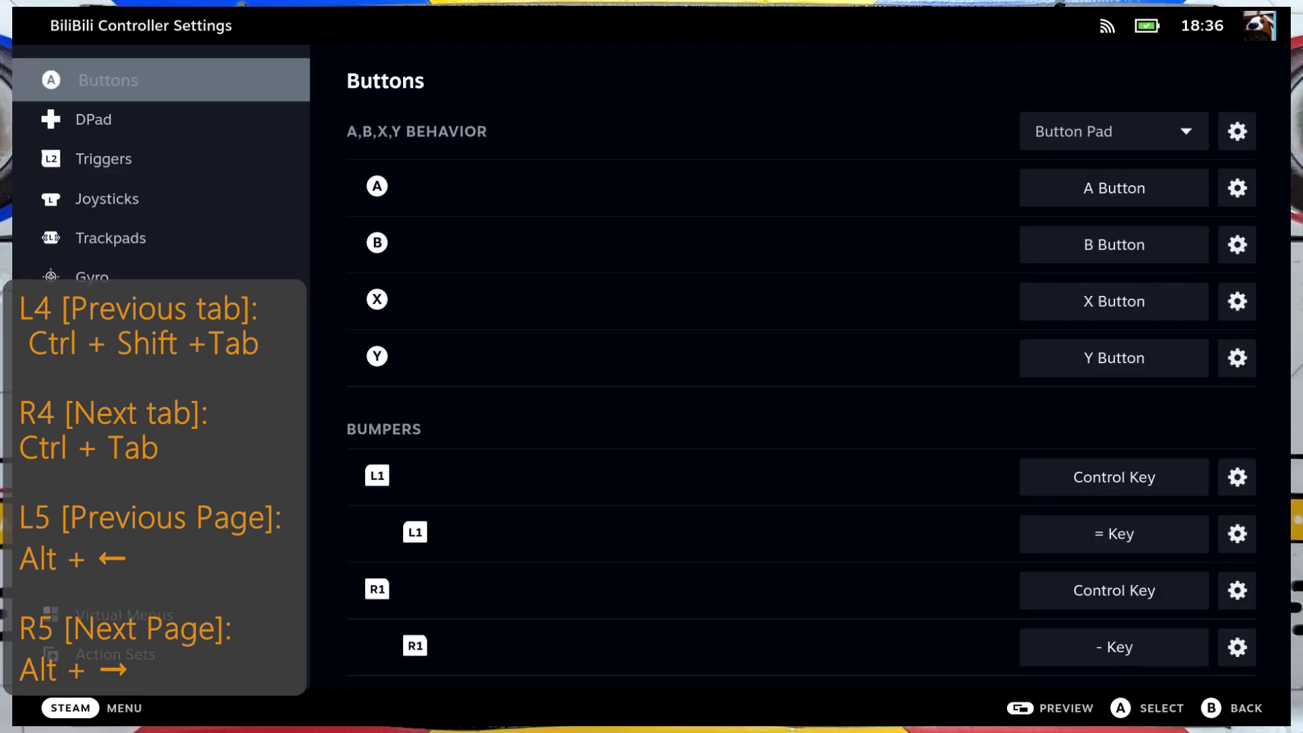
pyautogui.press('Right')
pyautogui.press('Return')
pyautogui.press('Down')
pyautogui.press('Down')
pyautogui.press('Down')
pyautogui.press('Down')
pyautogui.press('Return')
pyautogui.press('Down')
pyautogui.press('Return')
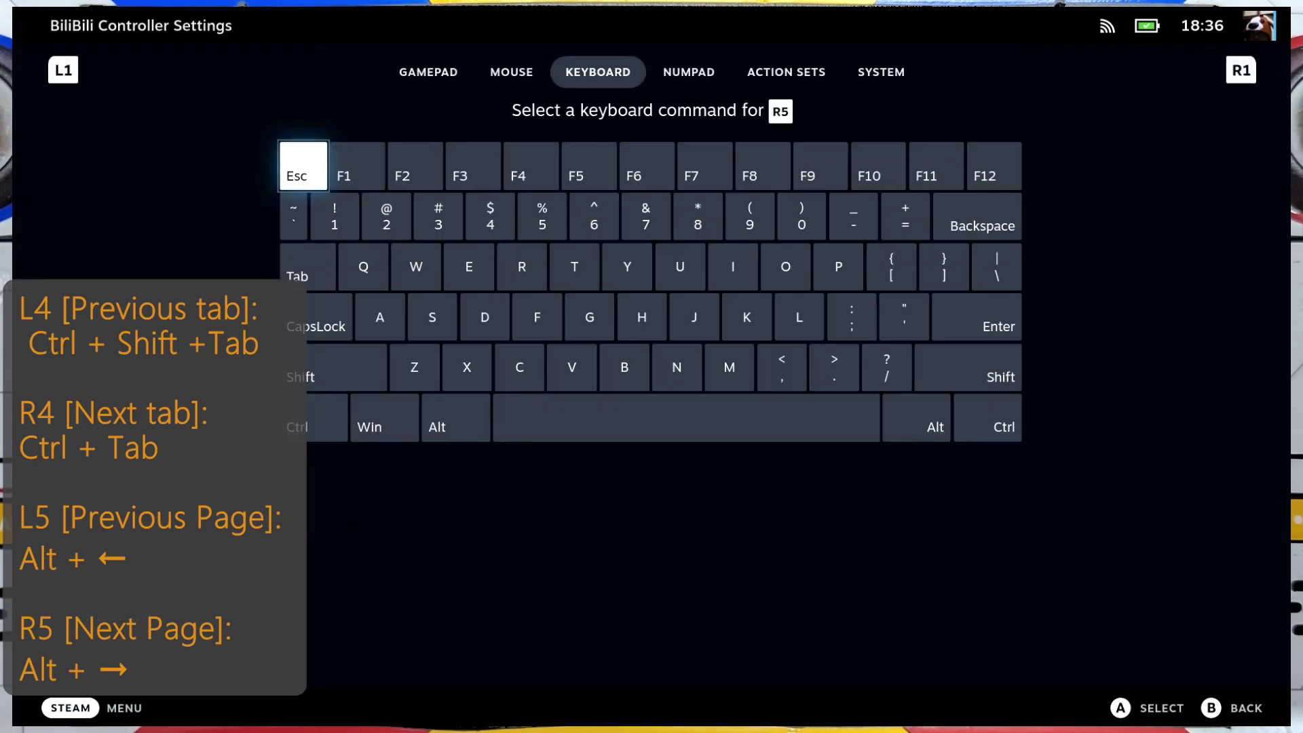
pyautogui.press('Tab')
pyautogui.press('Right')
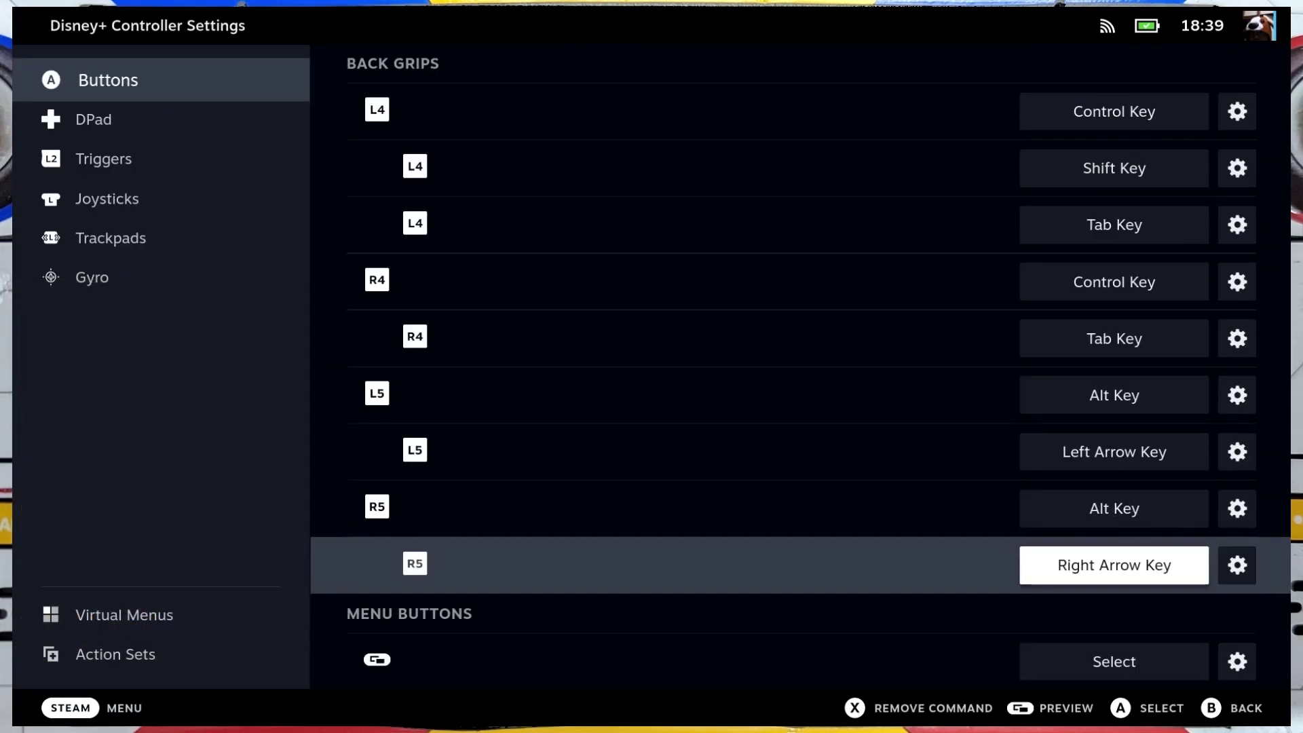
# - Bind the Left Bumper (L1) to the Control key
pyautogui.press('Up')
pyautogui.press('Up')
pyautogui.press('Up')
pyautogui.press('Up')
pyautogui.press('Up')
pyautogui.press('Up')
pyautogui.press('Up')
pyautogui.press('Up')
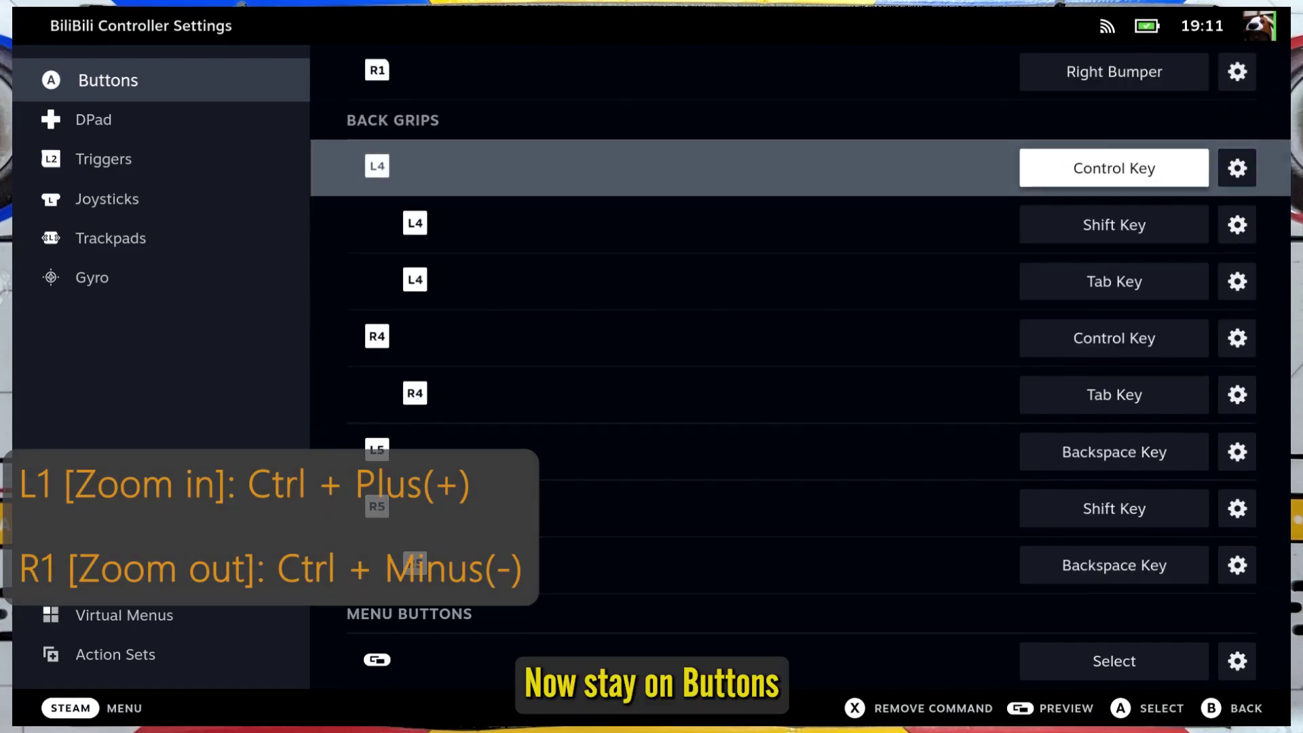
pyautogui.press('Up')
pyautogui.press('Up')
pyautogui.press('Up')
pyautogui.press('Up')
pyautogui.press('Down')
pyautogui.press('Down')
pyautogui.press('Down')
pyautogui.press('Up')
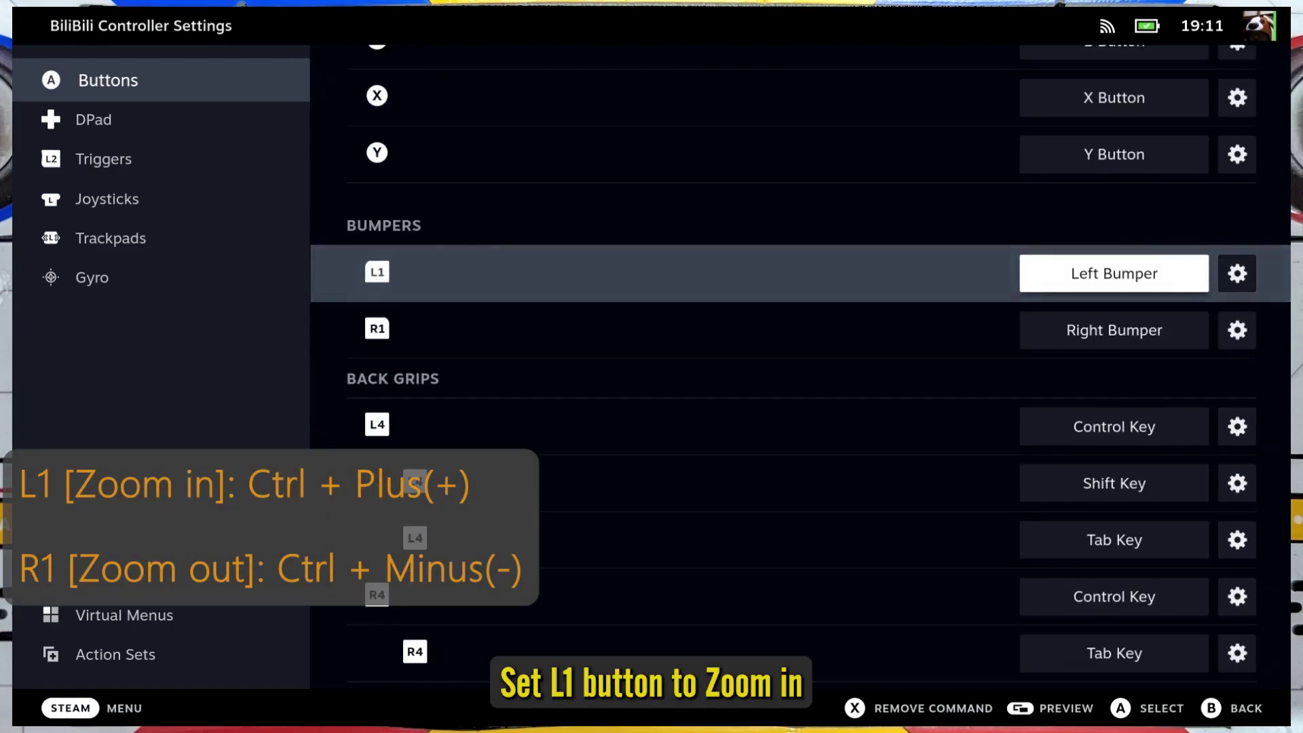
pyautogui.press('Return')
pyautogui.press('Tab')
pyautogui.press('Down')
pyautogui.press('Down')
pyautogui.press('Down')
pyautogui.press('Down')
pyautogui.press('Down')
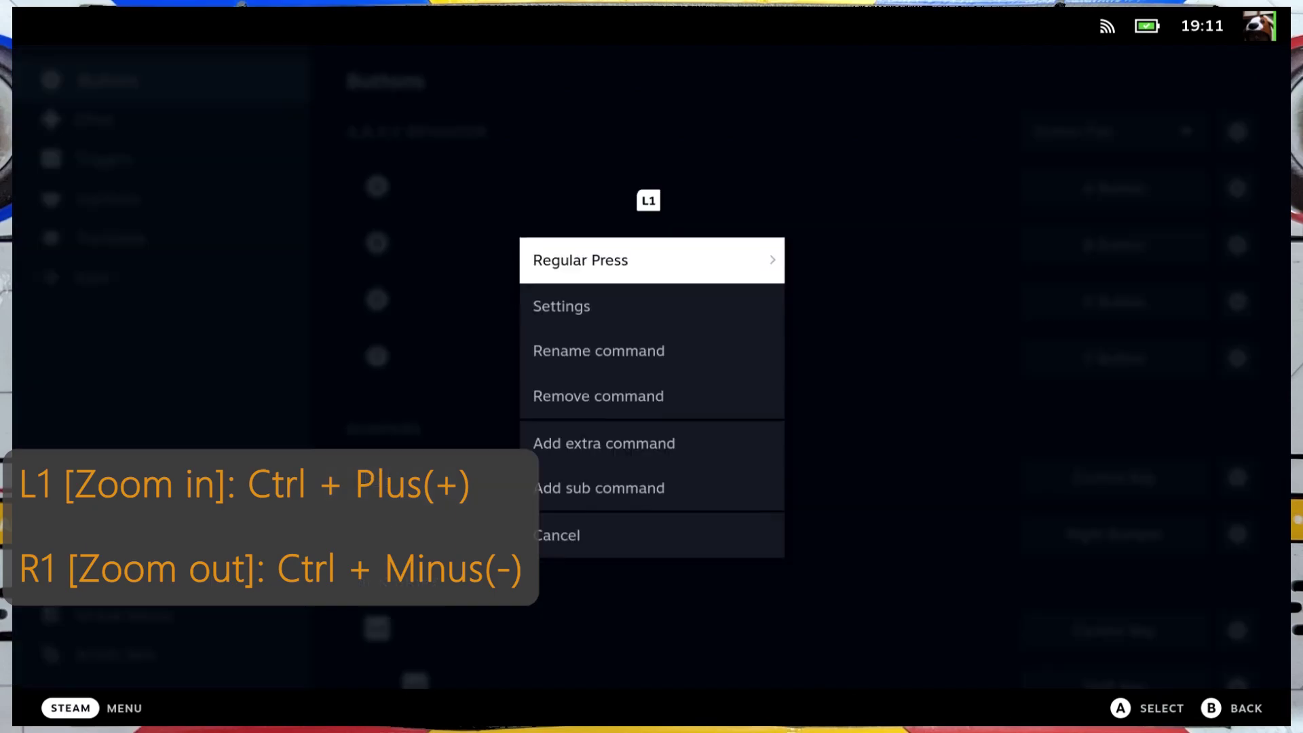
# - Add = as L1's second key so it sends Control plus = to zoom in
pyautogui.press('Down')
pyautogui.press('Down')
pyautogui.press('Down')
pyautogui.press('Down')
pyautogui.press('Down')
pyautogui.press('Return')
pyautogui.press('Return')
pyautogui.press('Right')
pyautogui.press('Right')
pyautogui.press('Right')
pyautogui.press('Right')
pyautogui.press('Right')
pyautogui.press('Right')
pyautogui.press('Right')
pyautogui.press('Right')
pyautogui.press('Right')
pyautogui.press('Right')
pyautogui.press('Down')
pyautogui.press('Down')
pyautogui.press('Down')
pyautogui.press('Down')
pyautogui.press('Up')
pyautogui.press('Up')
pyautogui.press('Up')
pyautogui.press('Return')
pyautogui.press('Right')
pyautogui.press('Left')
pyautogui.press('Return')
pyautogui.press('Right')
pyautogui.press('Right')
pyautogui.press('Right')
pyautogui.press('Right')
pyautogui.press('Right')
pyautogui.press('Right')
pyautogui.press('Right')
pyautogui.press('Right')
pyautogui.press('Right')
pyautogui.press('Right')
pyautogui.press('Down')
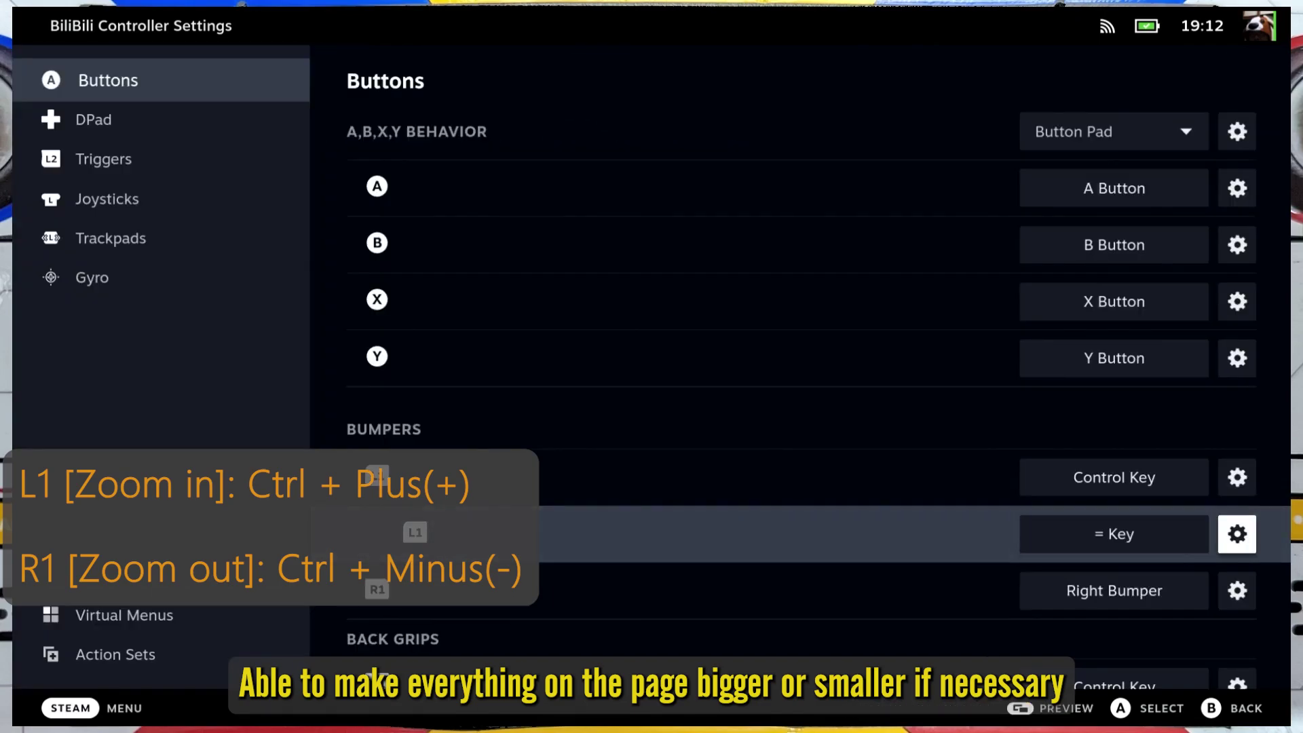
# - Bind the Right Bumper (R1) to the Control key
pyautogui.press('Down')
pyautogui.press('Return')
pyautogui.press('Right')
pyautogui.press('Right')
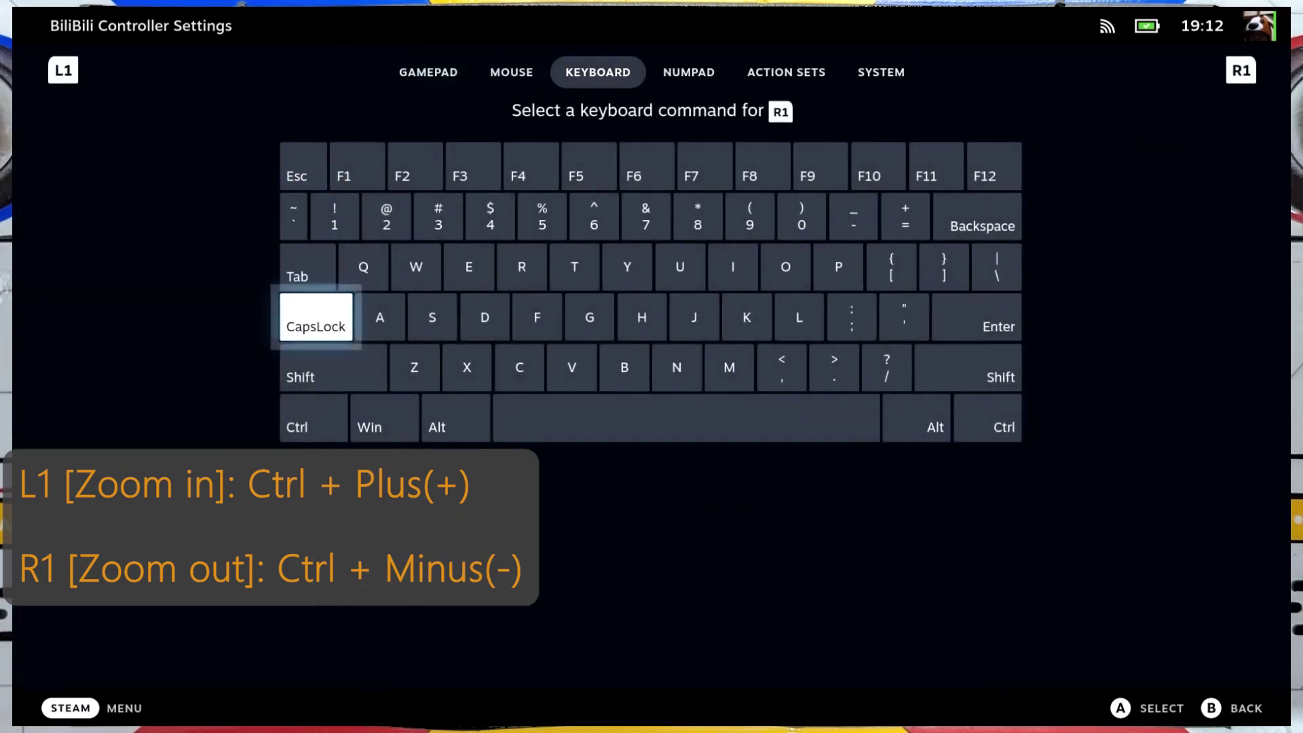
pyautogui.press('Down')
pyautogui.press('Down')
pyautogui.press('Return')
# - Add - as R1's second key so it sends Control plus - to zoom out
pyautogui.press('Right')
pyautogui.press('Return')
pyautogui.press('Down')
pyautogui.press('Down')
pyautogui.press('Down')
pyautogui.press('Return')
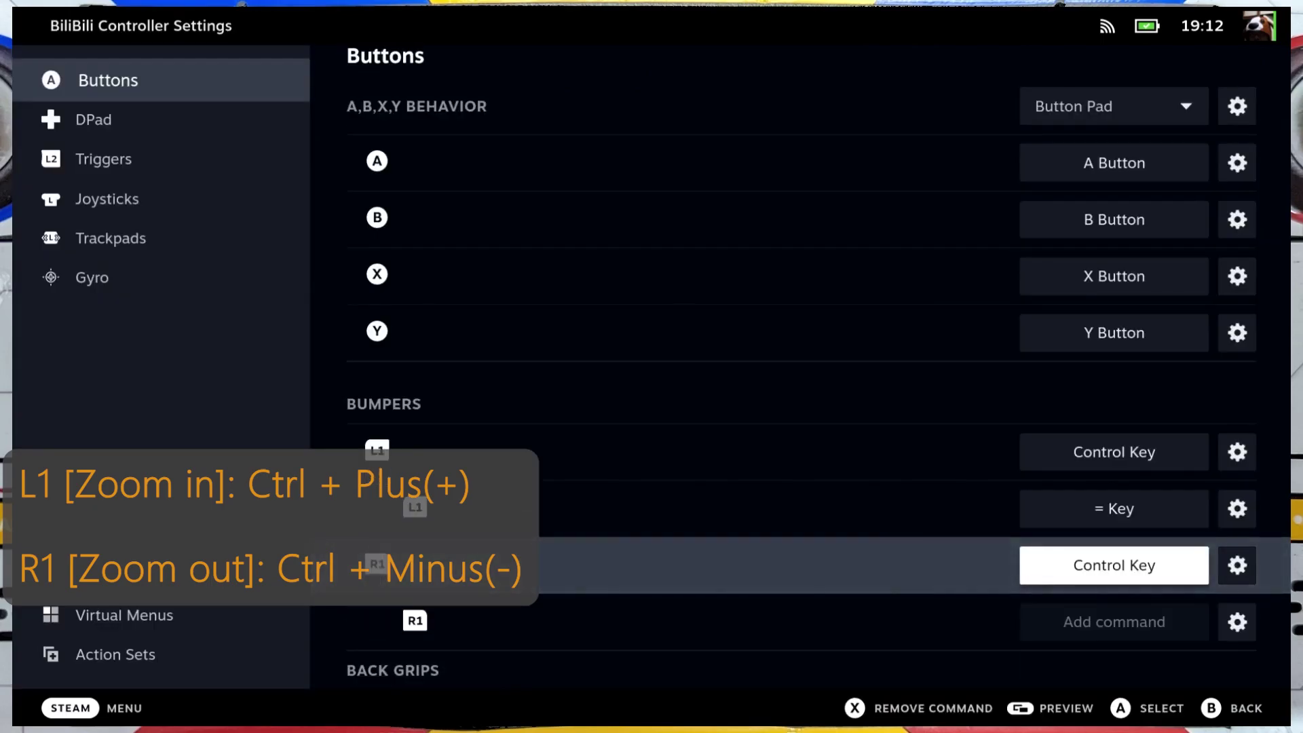
pyautogui.press('Down')
pyautogui.press('Return')
pyautogui.press('Right')
pyautogui.press('Right')
pyautogui.press('Right')
pyautogui.press('Return')
pyautogui.press('Left')
# - Bind the Right Stick Click (R3) to the Control key
pyautogui.press('Down')
pyautogui.press('Down')
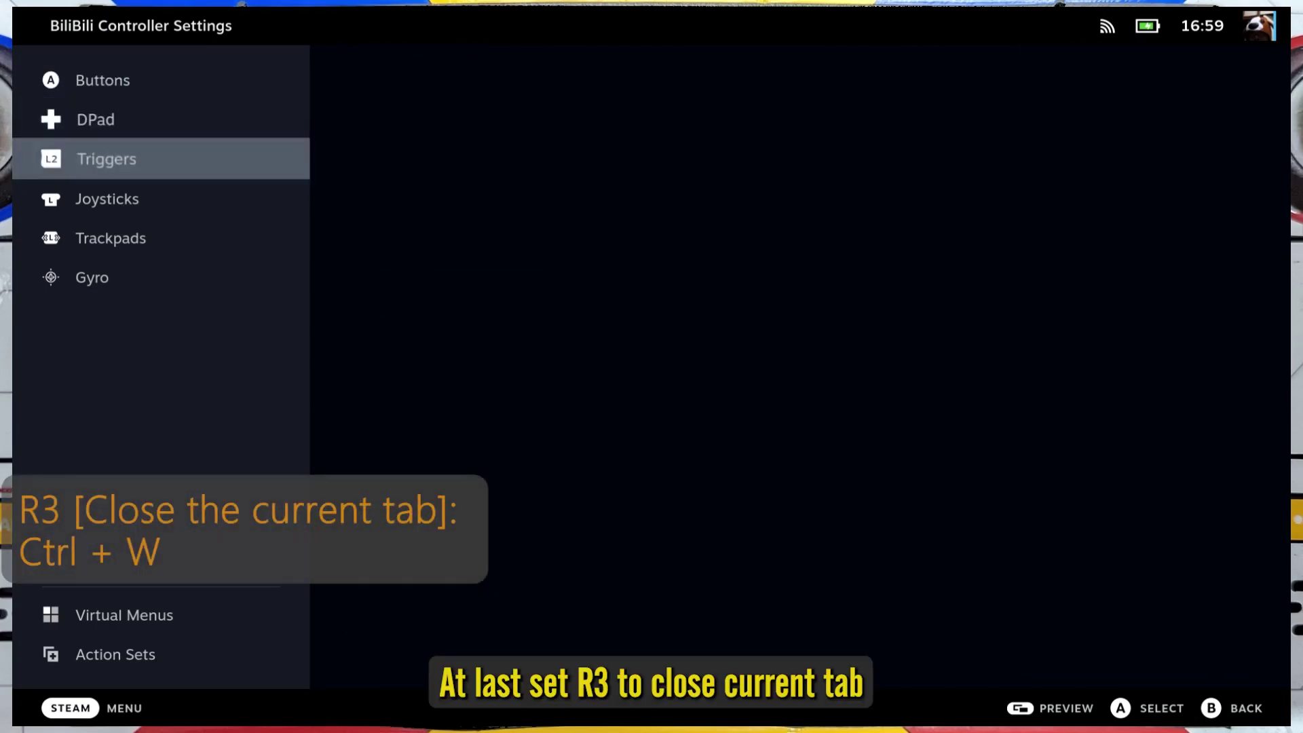
pyautogui.press('Down')
pyautogui.press('Right')
pyautogui.press('Return')
pyautogui.press('pagedown')
pyautogui.press('pagedown')
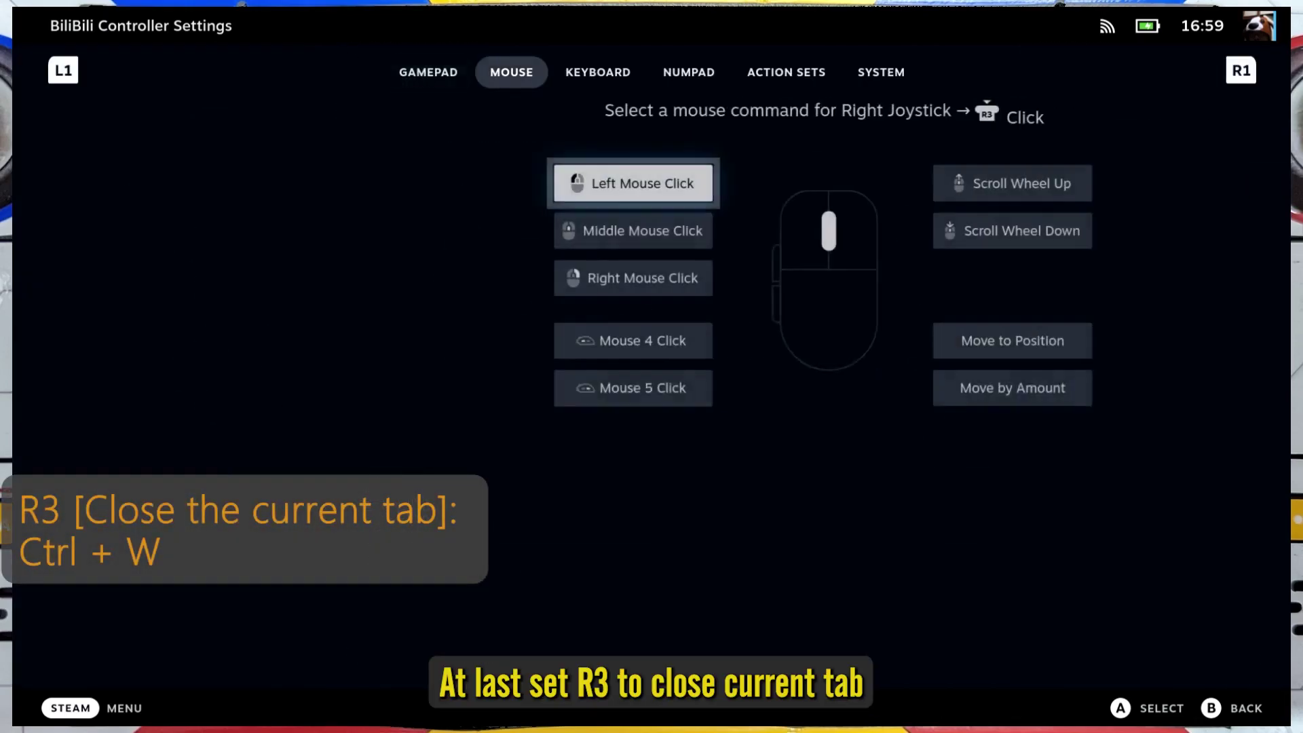
pyautogui.press('Down')
pyautogui.press('Down')
pyautogui.press('Down')
pyautogui.press('Down')
pyautogui.press('Down')
pyautogui.press('Return')
# - Add W as R3's sub command for Control plus W, then exit the settings
pyautogui.press('Right')
pyautogui.press('Return')
pyautogui.press('Down')
pyautogui.press('Down')
pyautogui.press('Down')
pyautogui.press('Down')
pyautogui.press('Down')
pyautogui.press('Return')
pyautogui.press('Return')
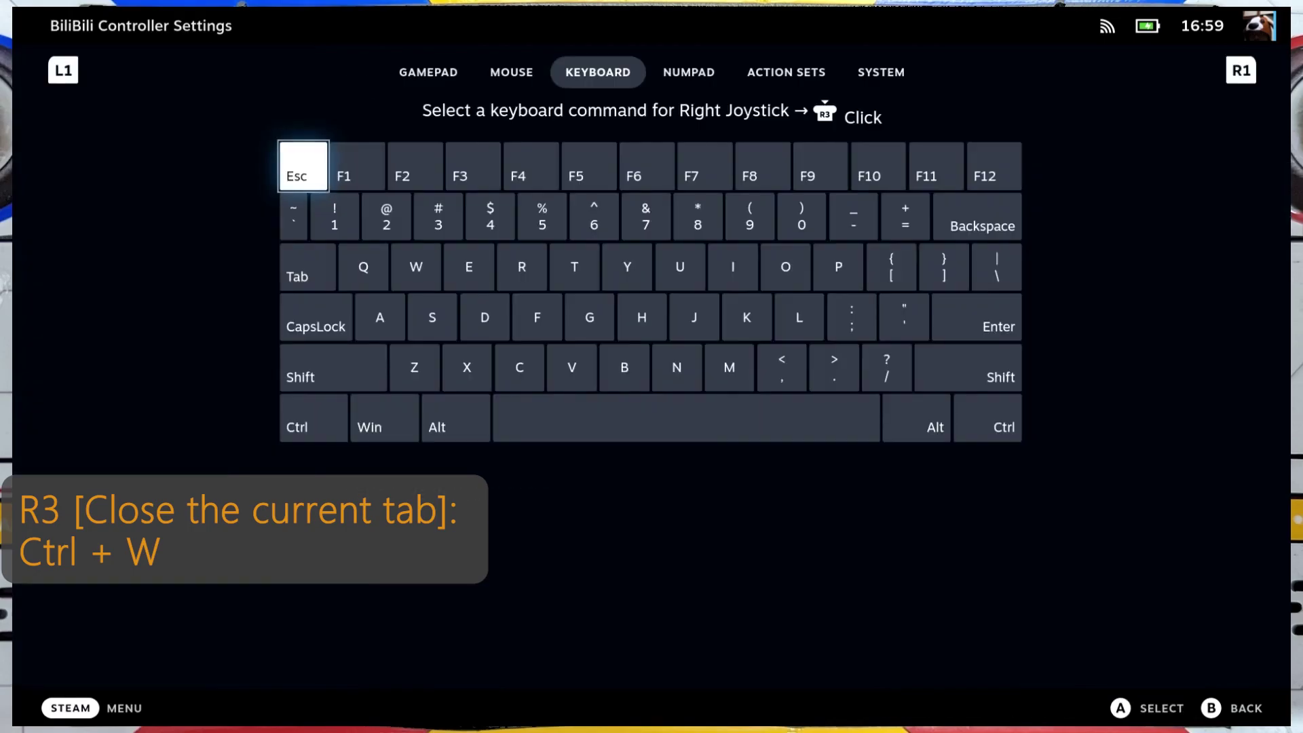
pyautogui.press('Right')
pyautogui.press('Return')
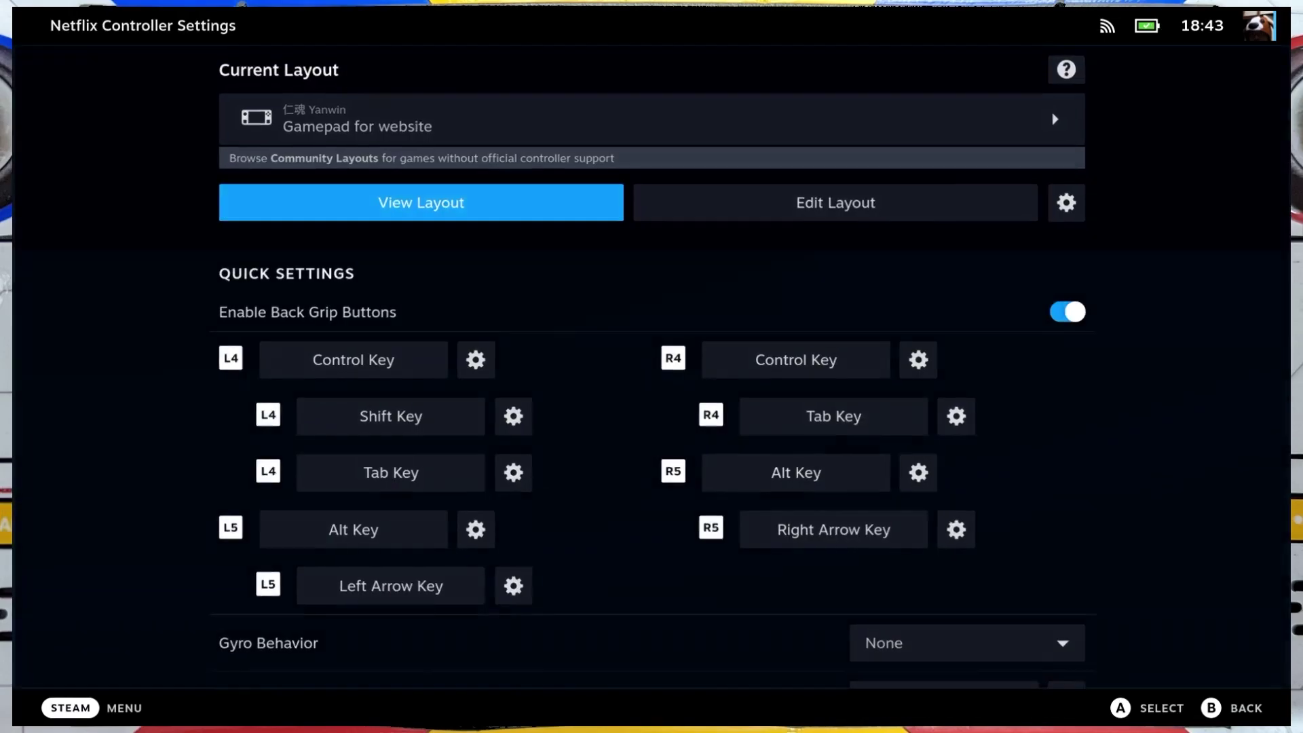
pyautogui.press('Escape')
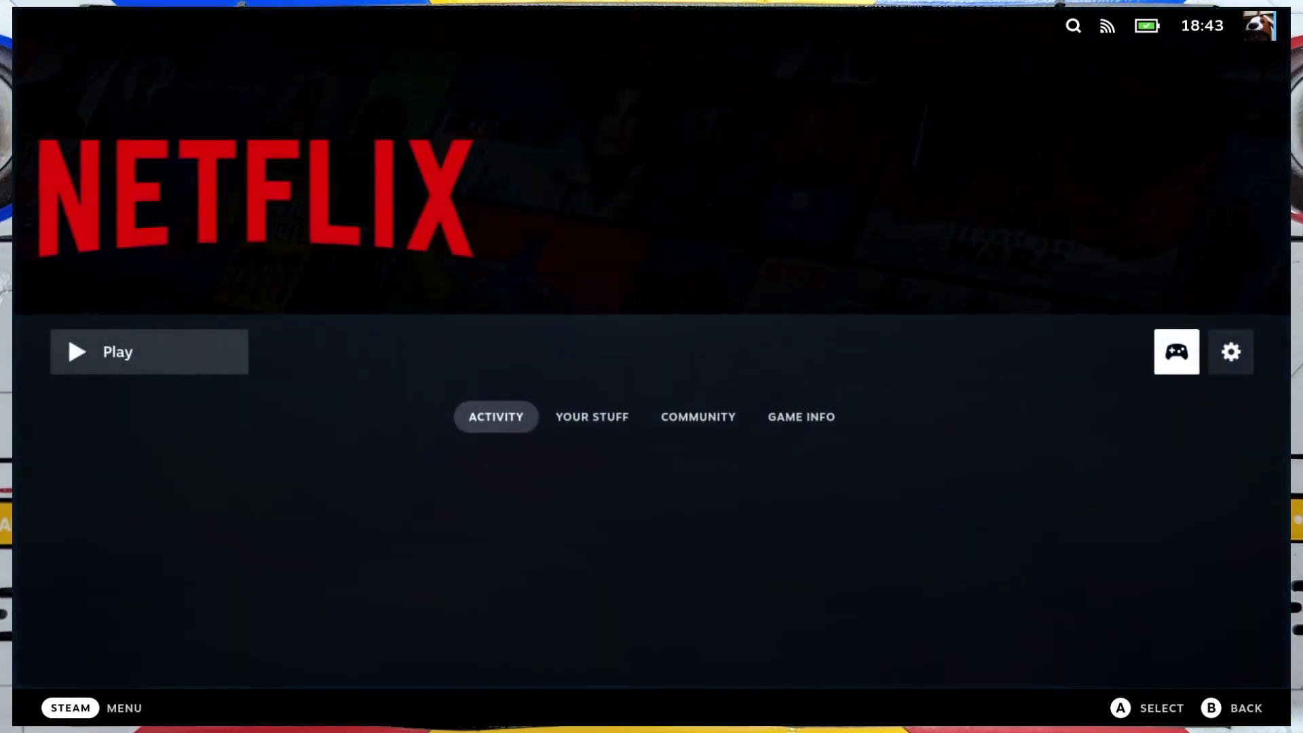
# - Launch Netflix, go to Sign In, and scroll down through the home page title rows
pyautogui.press('Return')
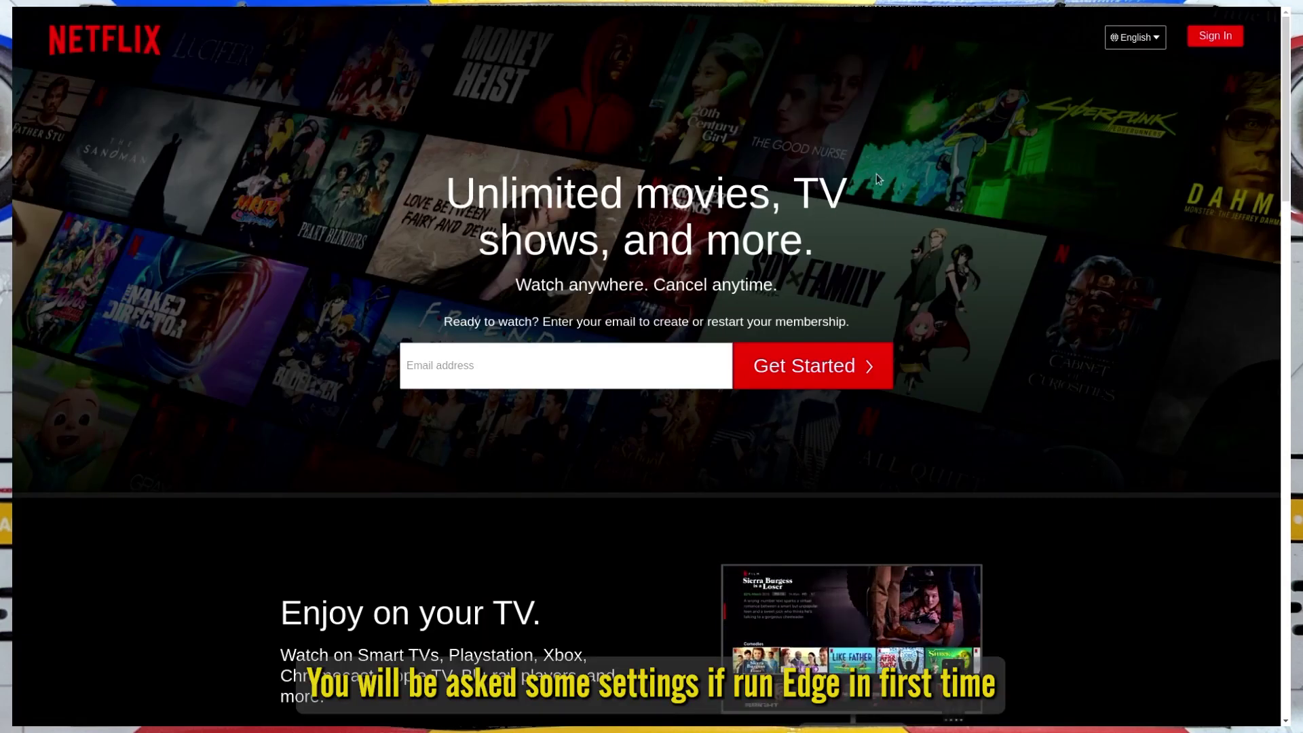
pyautogui.click(1216, 36)
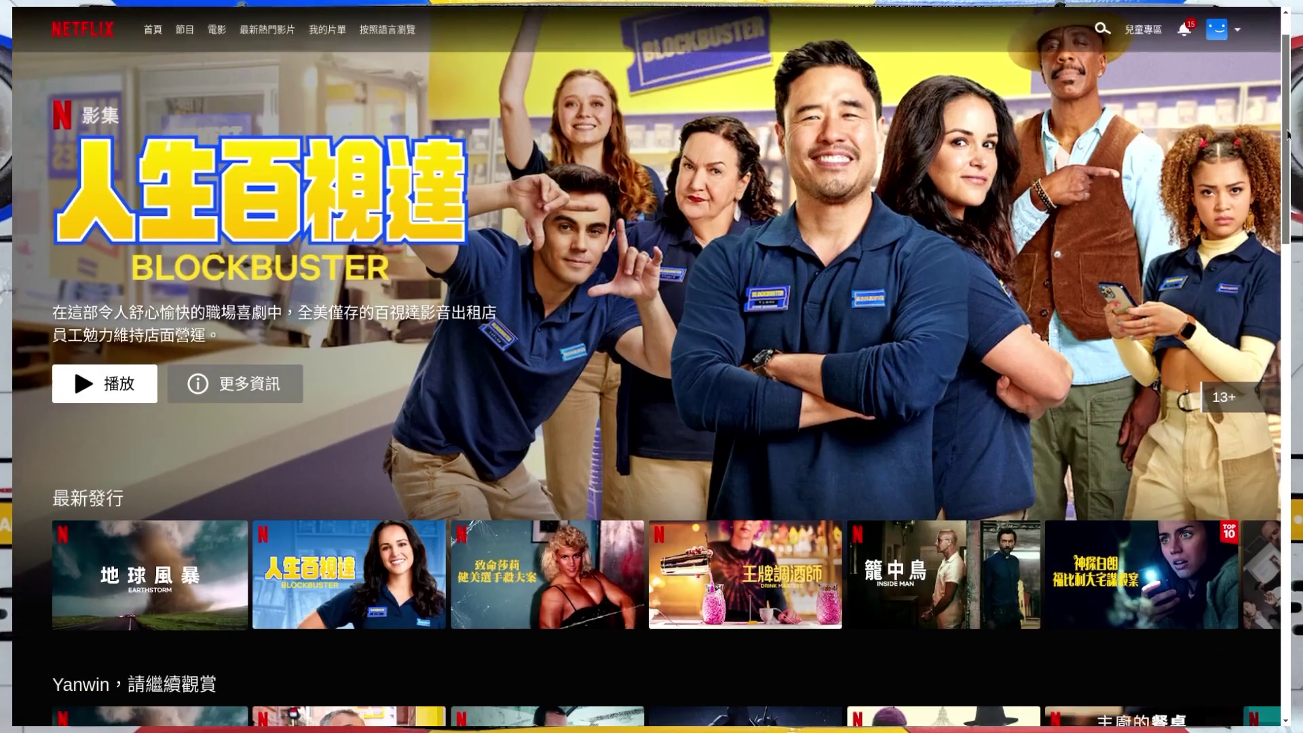
pyautogui.scroll(-4, 1288, 220)
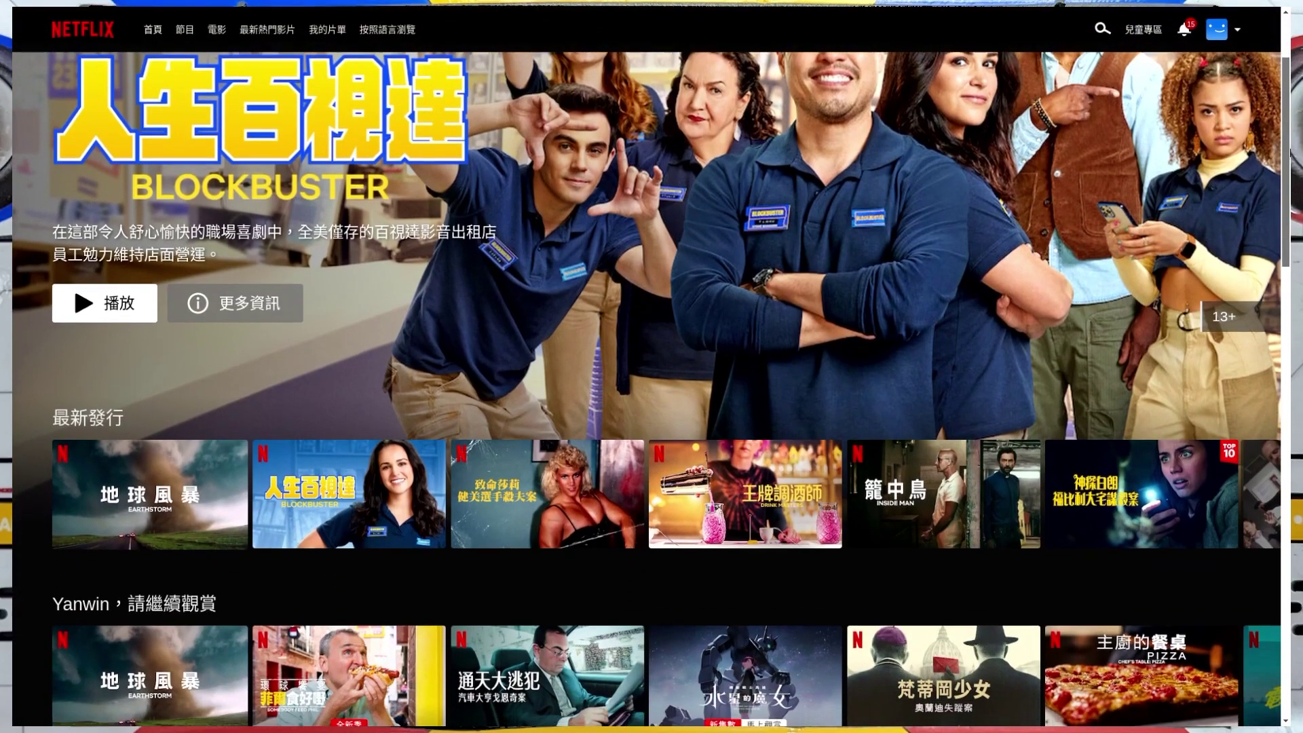
pyautogui.scroll(-6, 1287, 219)
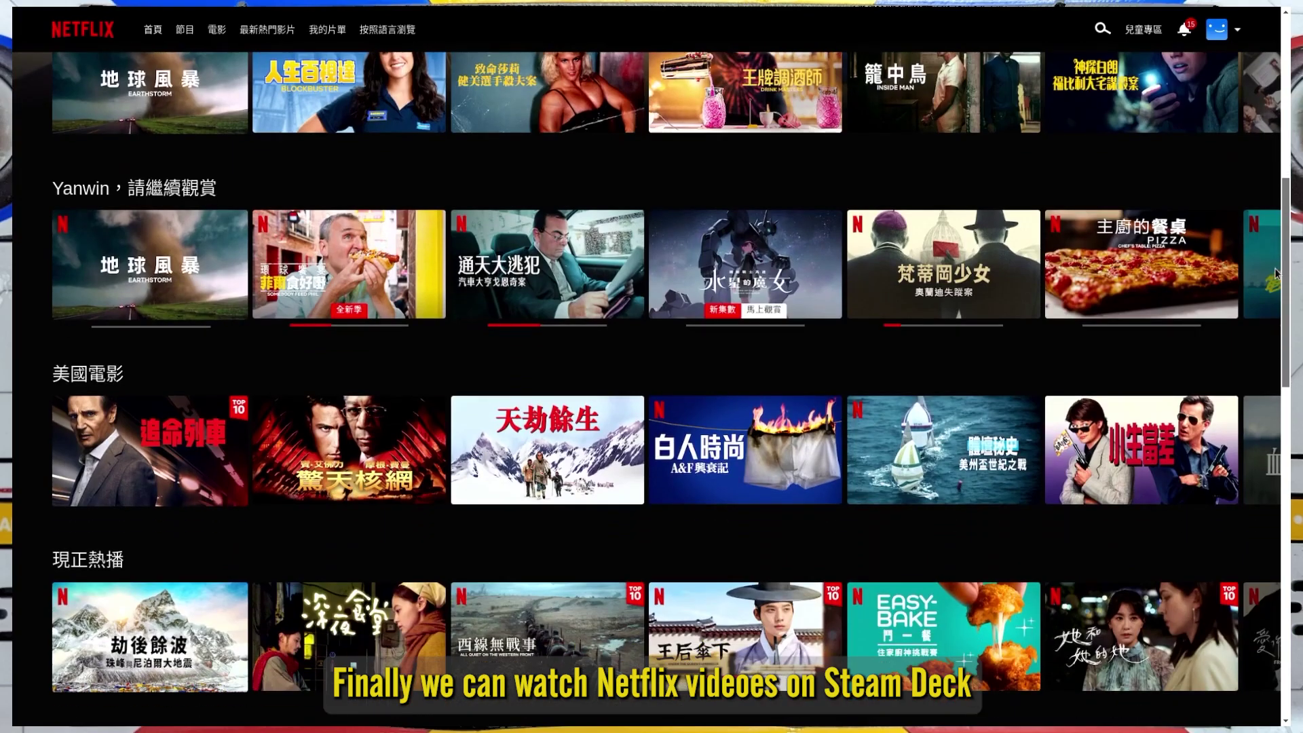
pyautogui.scroll(-6, 1252, 336)
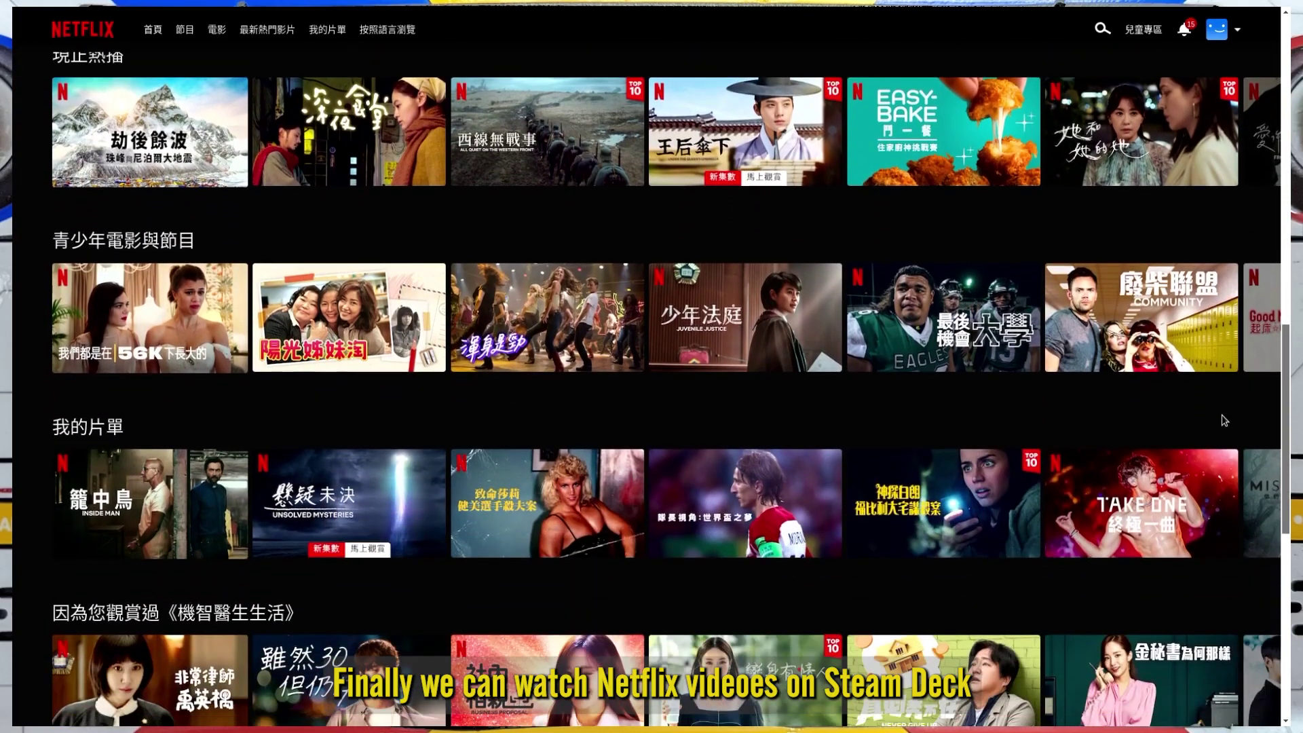
pyautogui.scroll(-7, 1214, 450)
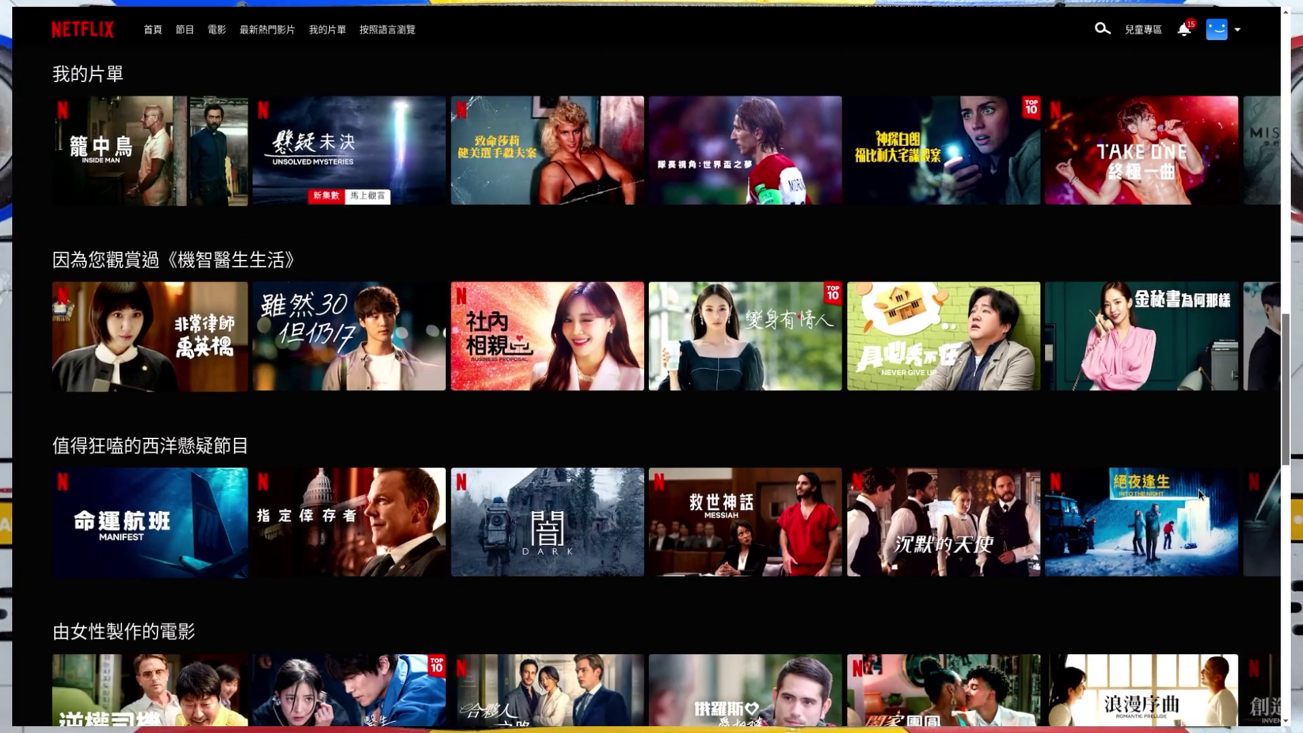
pyautogui.scroll(-3, 1180, 545)
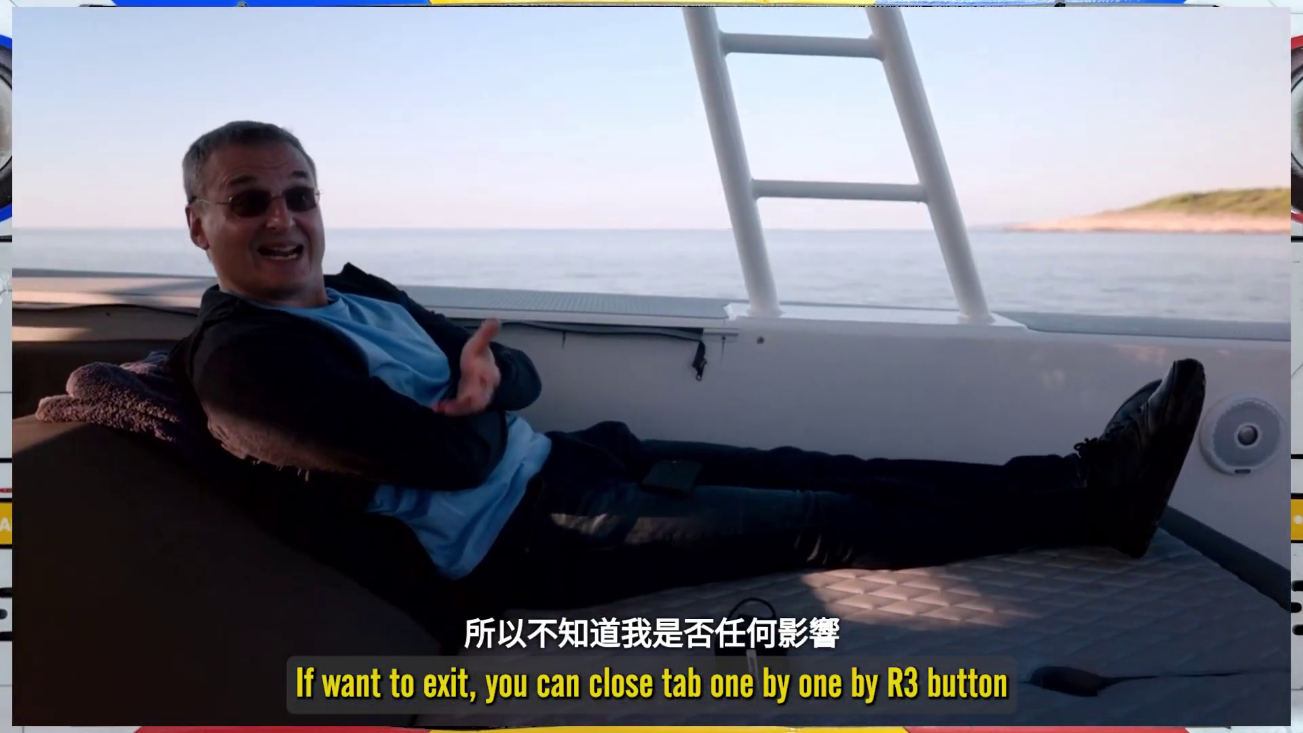
# - Bring up the Steam overlay and choose Exit game from Netflix's menu
pyautogui.press('Escape')
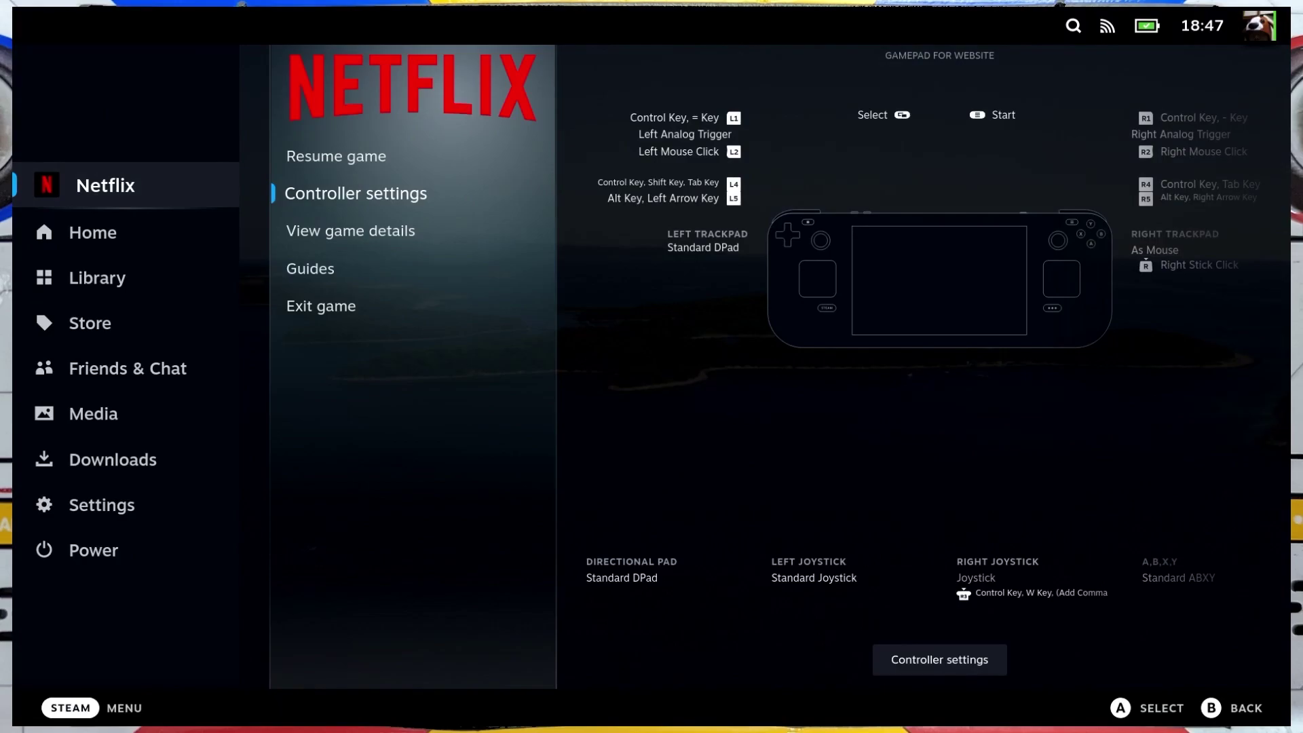
pyautogui.press('Right')
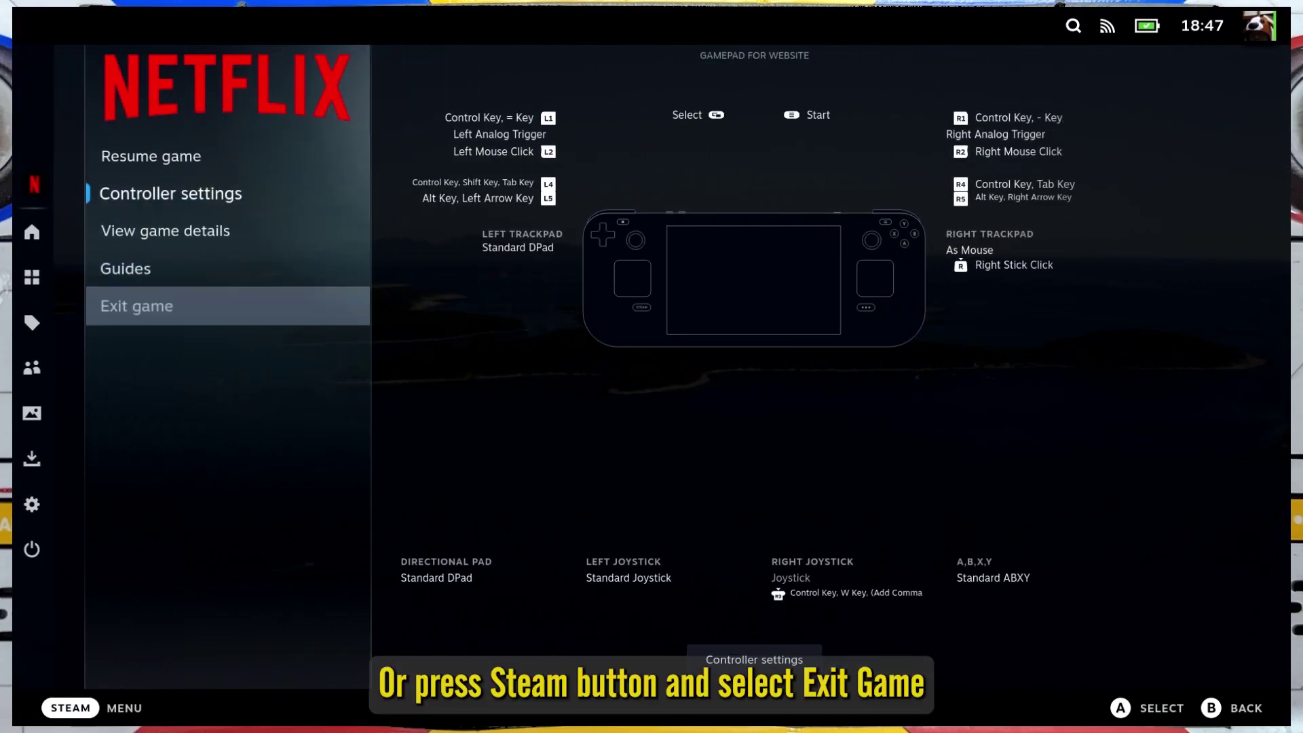
pyautogui.press('Return')
pyautogui.press('Return')
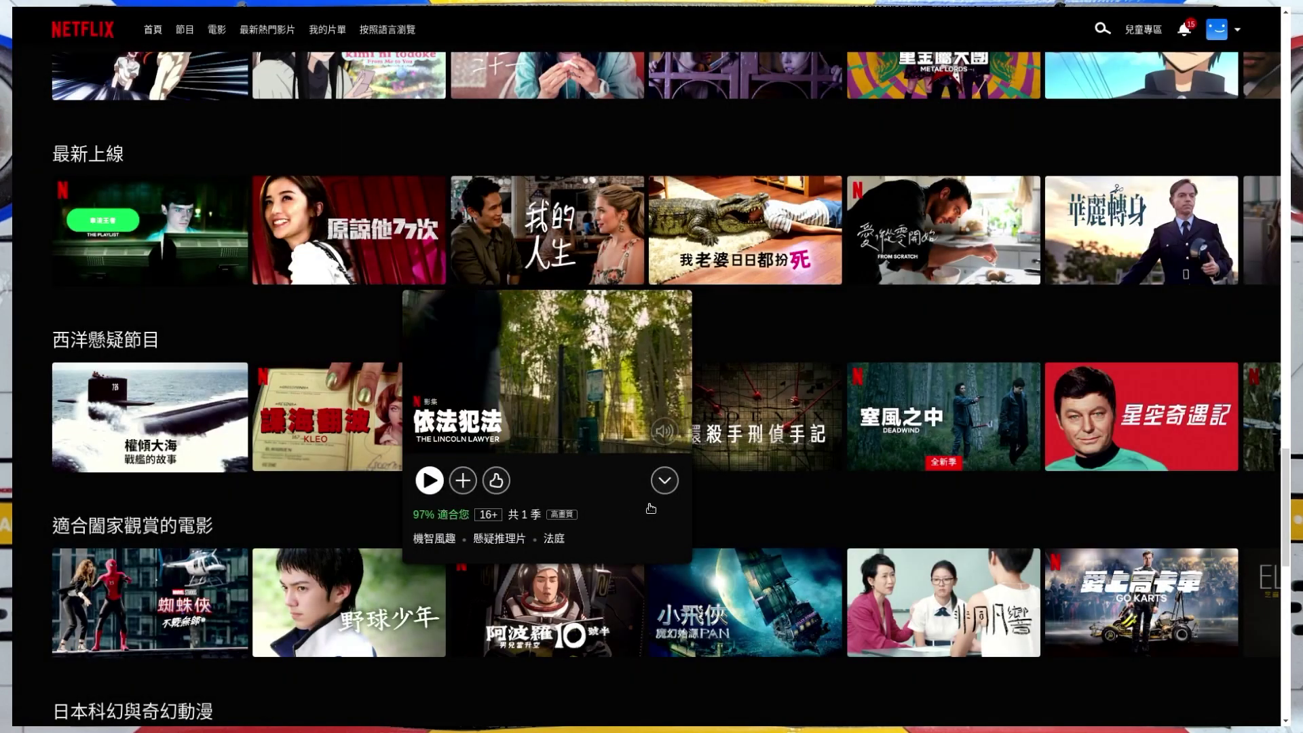
# - Open The Lincoln Lawyer (依法犯法) details and scroll through its 10 episodes and 類似影片
pyautogui.click(664, 481)
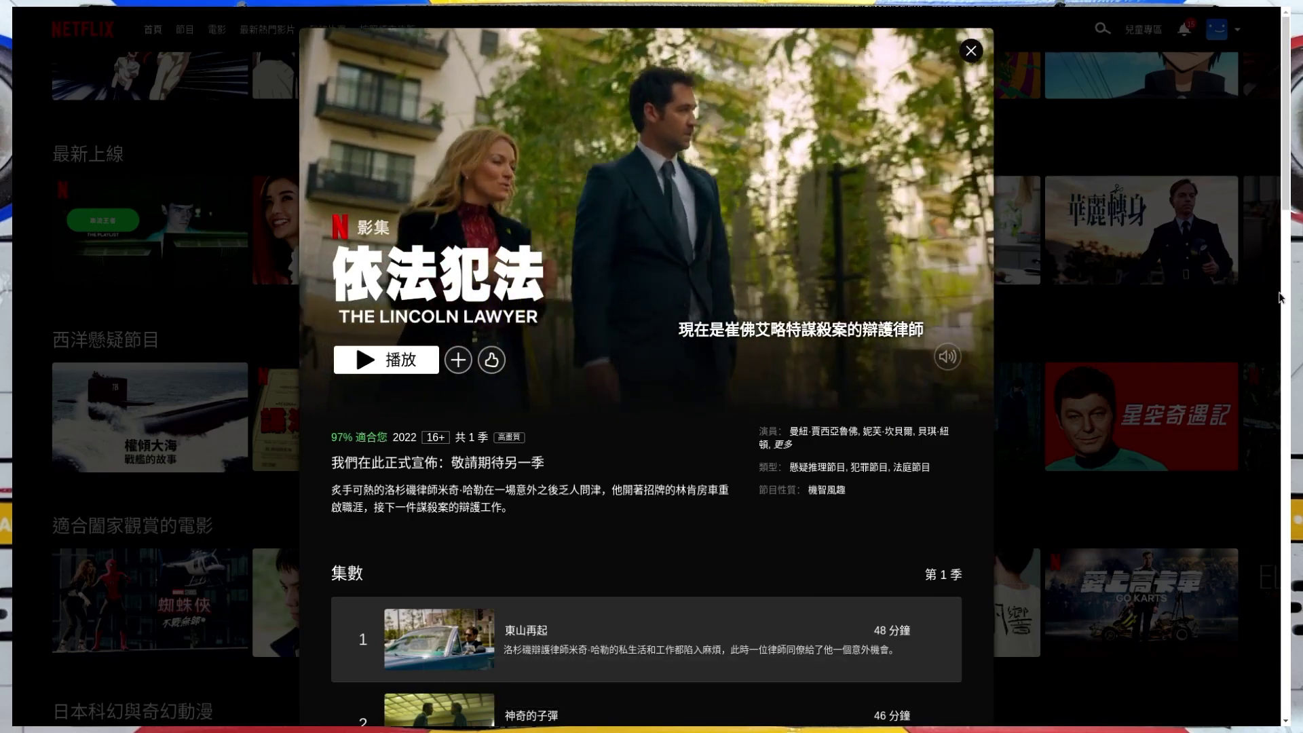
pyautogui.scroll(-9, 1281, 299)
pyautogui.moveTo(1284, 296); pyautogui.dragTo(1278, 434)
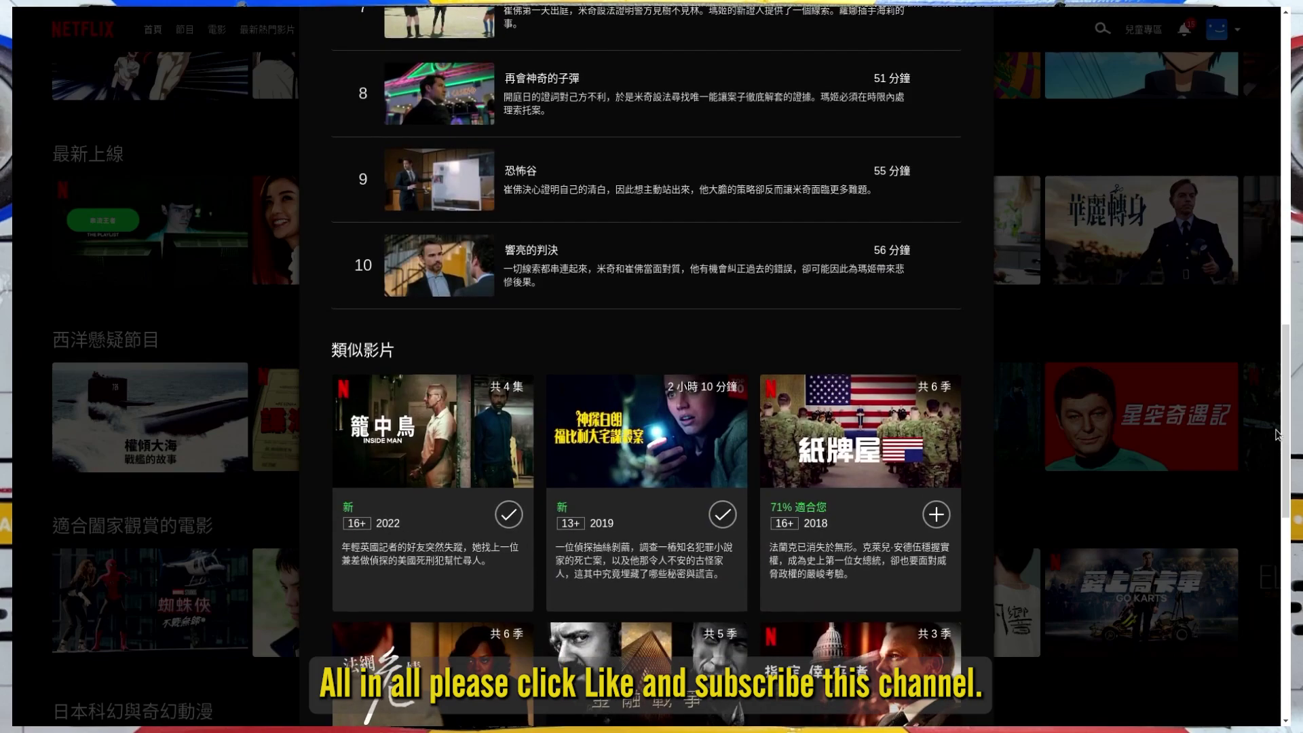